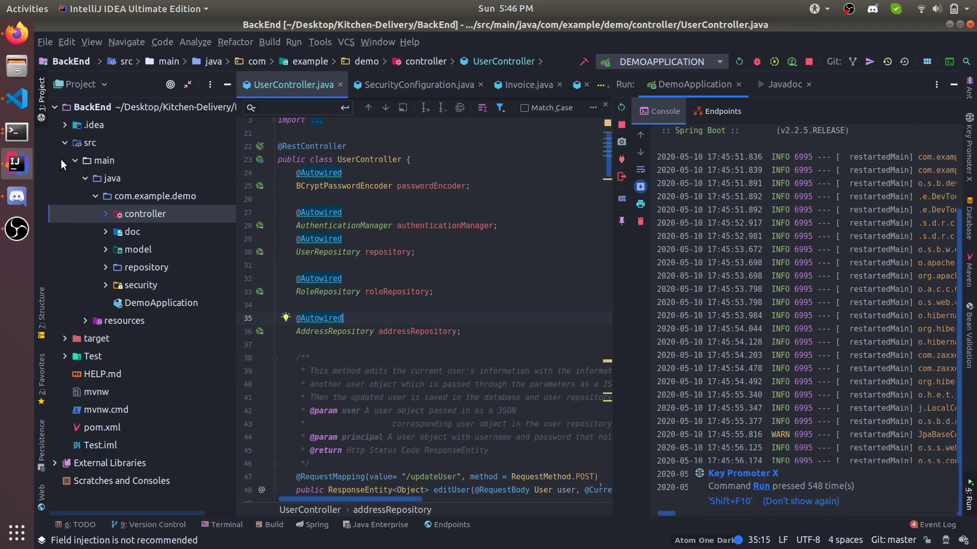
# Step: Show previews of the open terminal windows from the Ubuntu dock
pyautogui.click(17, 131)
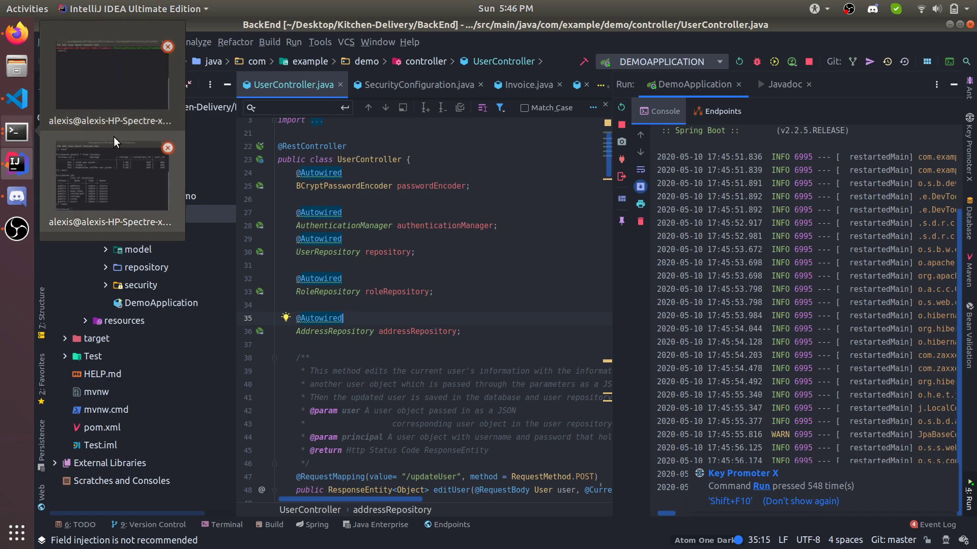
# Step: Run npm start in the FrontEnd terminal to launch the dev server
pyautogui.click(112, 90)
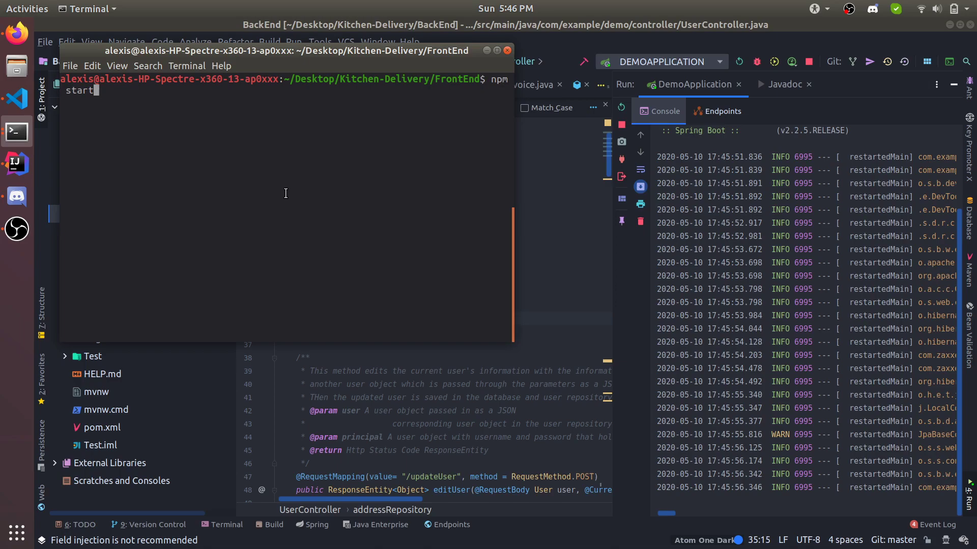
pyautogui.press('Return')
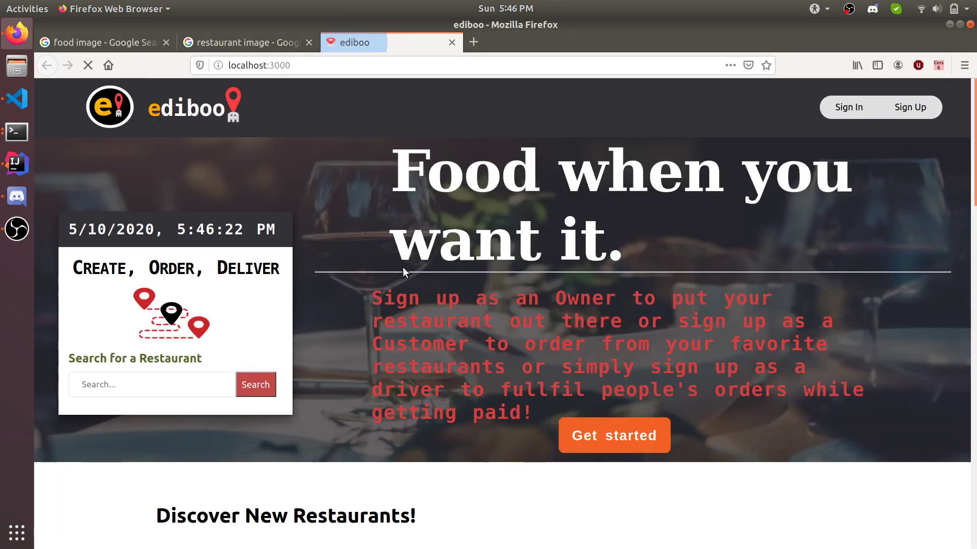
# Step: Scroll the ediboo home page and close the Fair Use Disclaimer
pyautogui.scroll(-6, 402, 270)
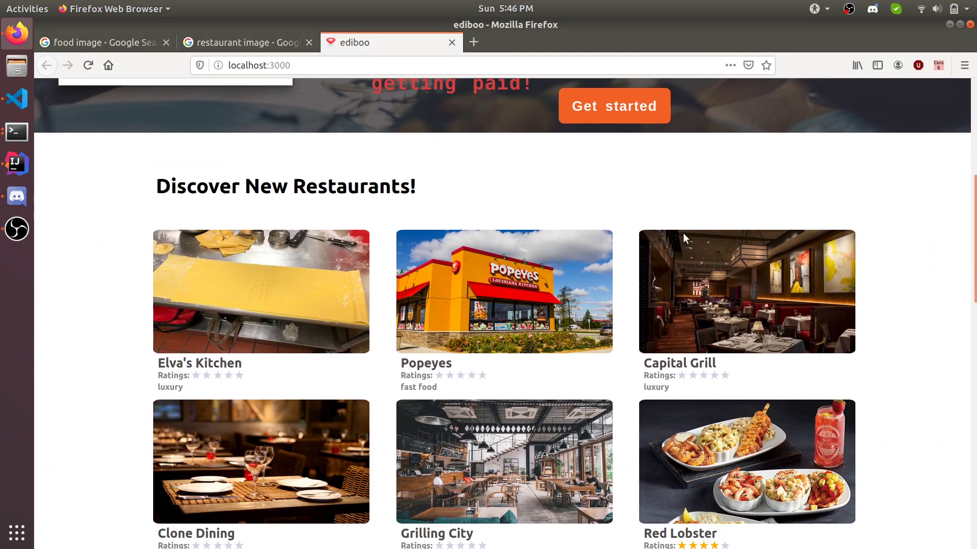
pyautogui.scroll(6, 679, 227)
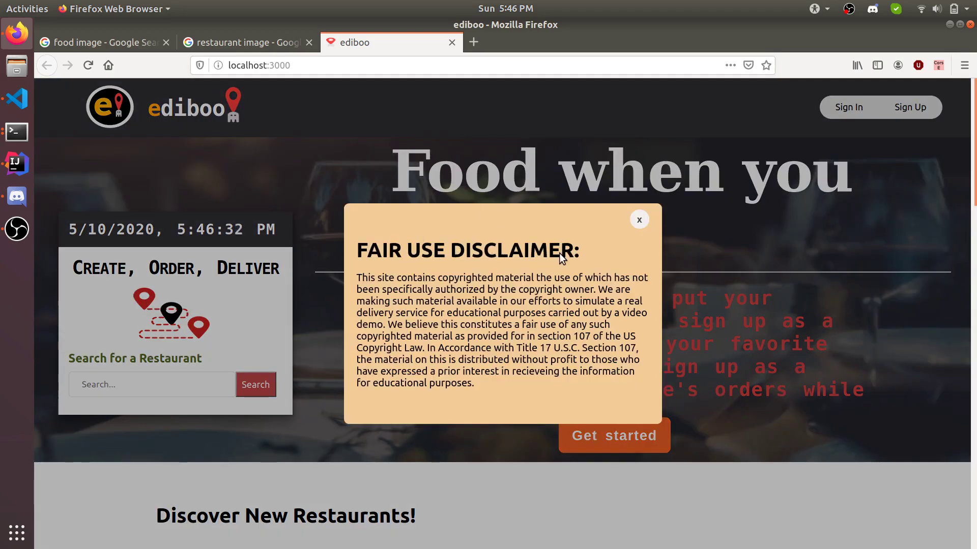
pyautogui.moveTo(471, 278); pyautogui.dragTo(517, 300)
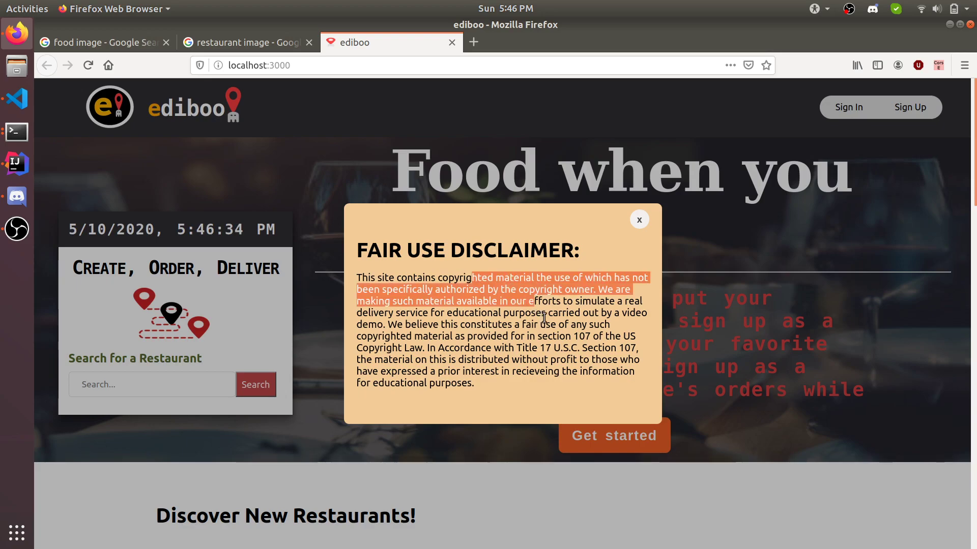
pyautogui.click(517, 301)
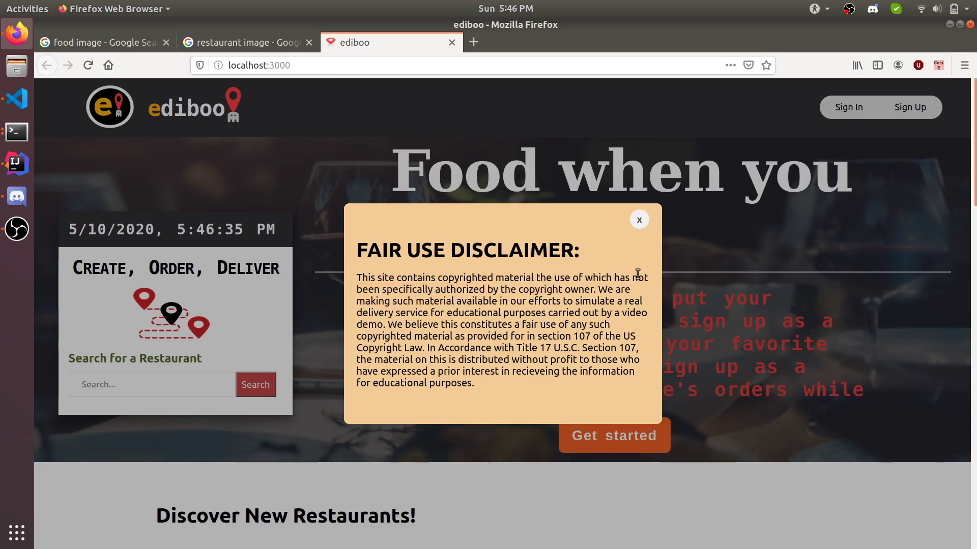
pyautogui.click(640, 221)
# Step: Open 'View all Restaurants' and scroll through the twelve-restaurant catalog
pyautogui.scroll(-4, 308, 288)
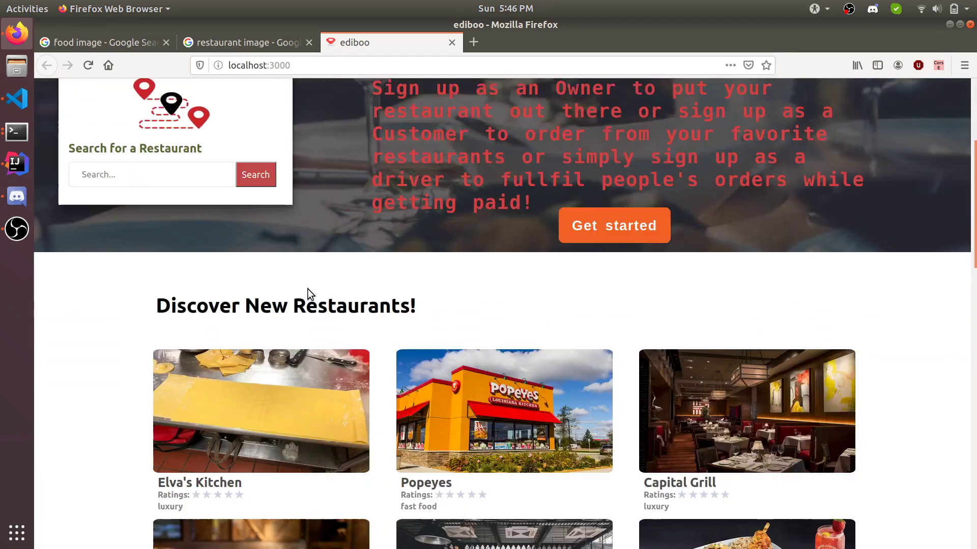
pyautogui.scroll(-8, 307, 289)
pyautogui.scroll(5, 154, 282)
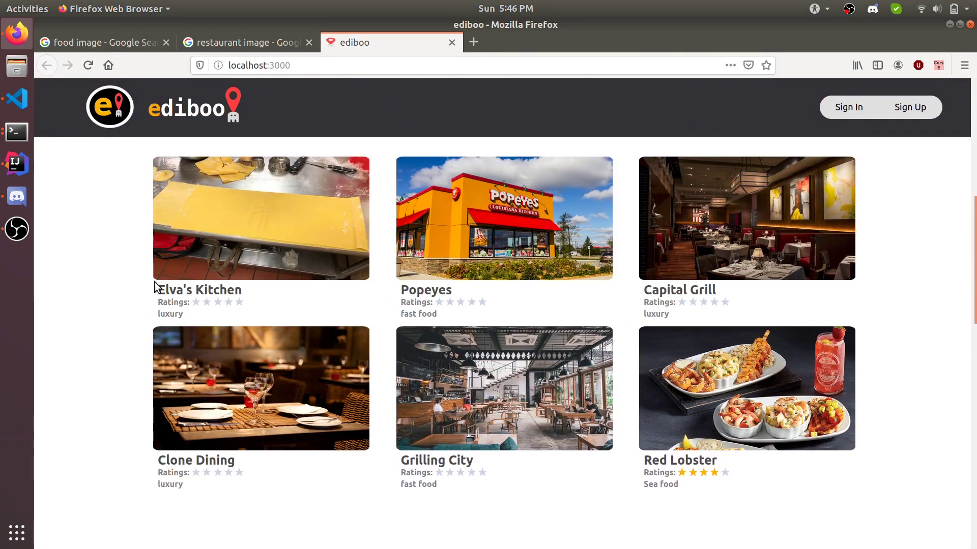
pyautogui.scroll(3, 147, 278)
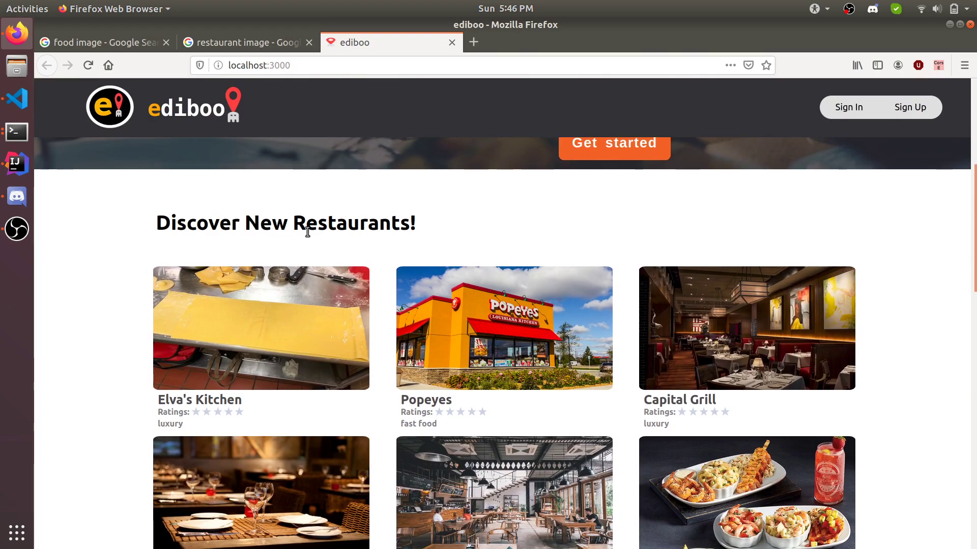
pyautogui.scroll(-1, 184, 247)
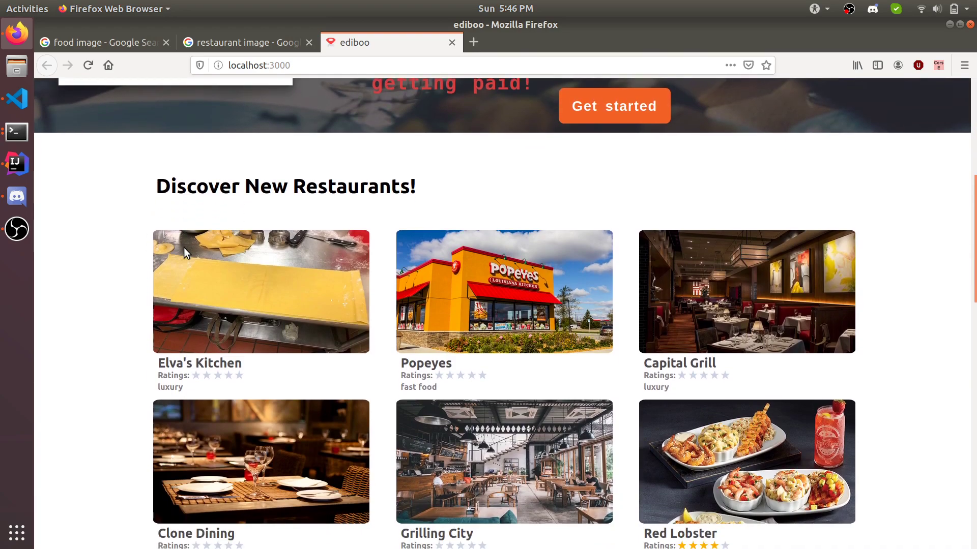
pyautogui.scroll(-2, 184, 247)
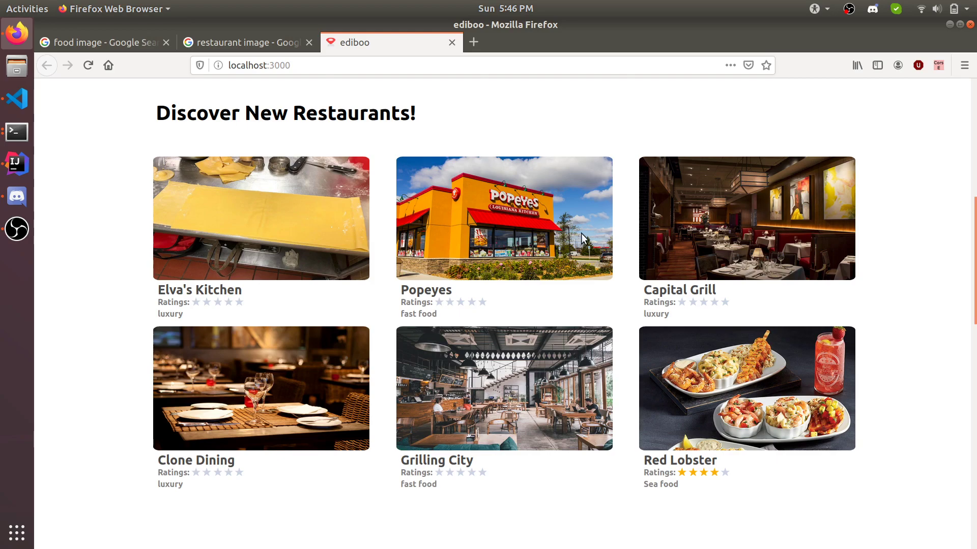
pyautogui.scroll(-10, 583, 238)
pyautogui.scroll(-3, 584, 239)
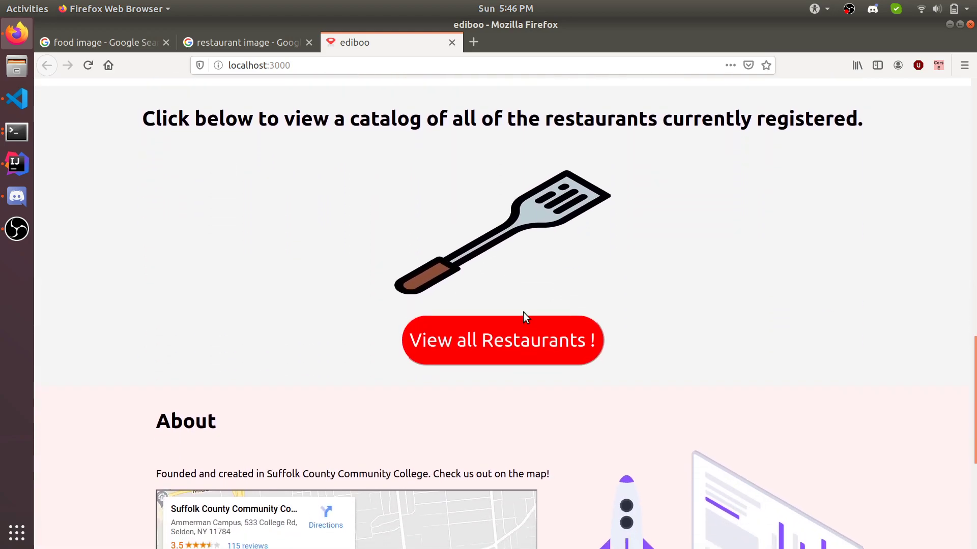
pyautogui.click(490, 347)
pyautogui.scroll(-15, 490, 347)
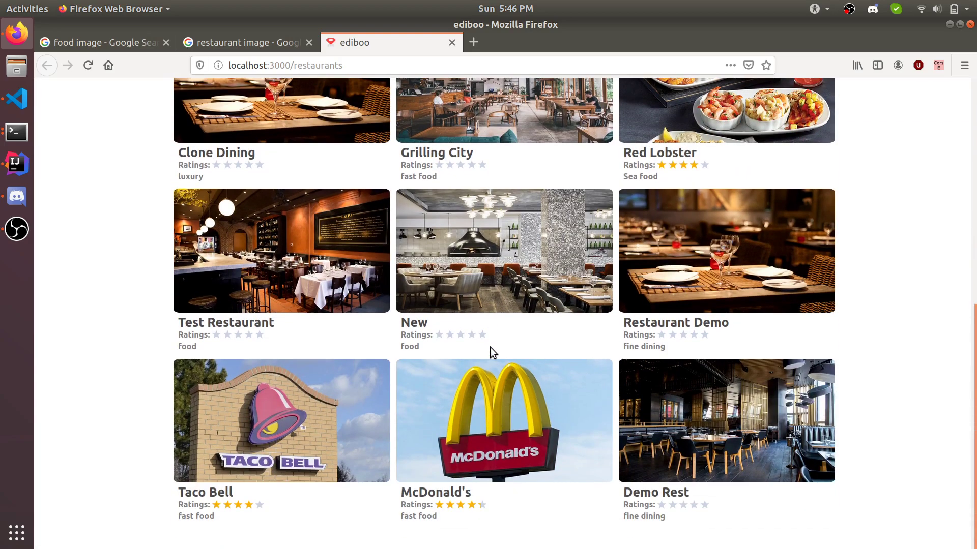
pyautogui.scroll(10, 376, 310)
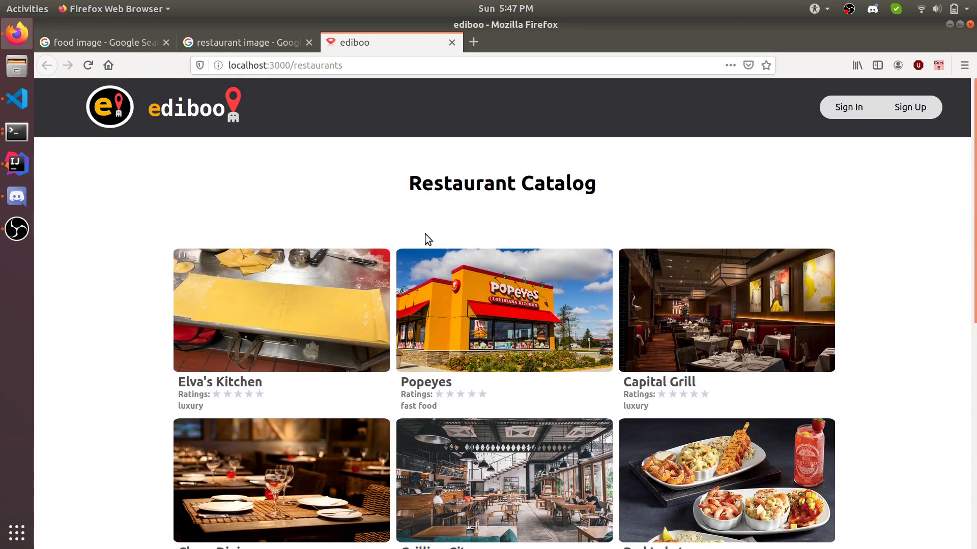
pyautogui.scroll(-12, 425, 234)
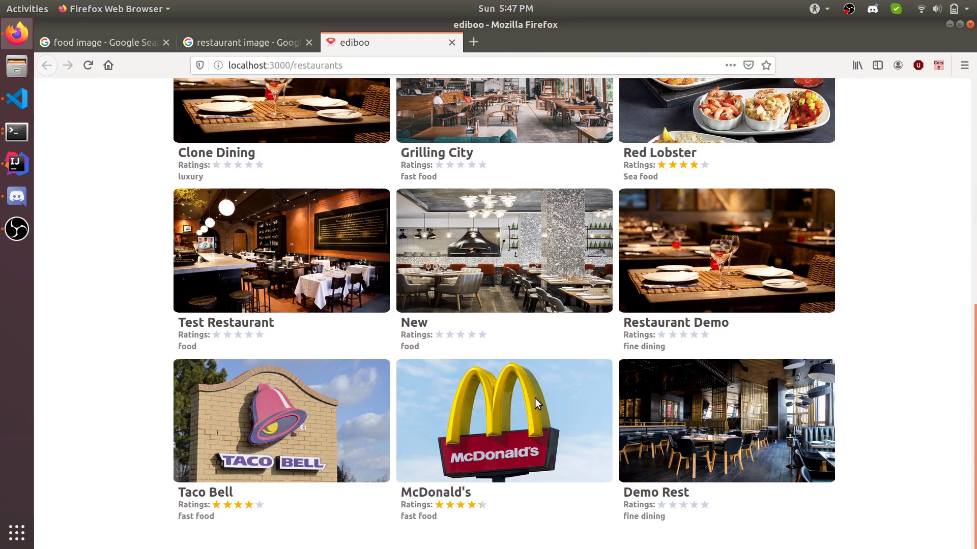
pyautogui.click(529, 430)
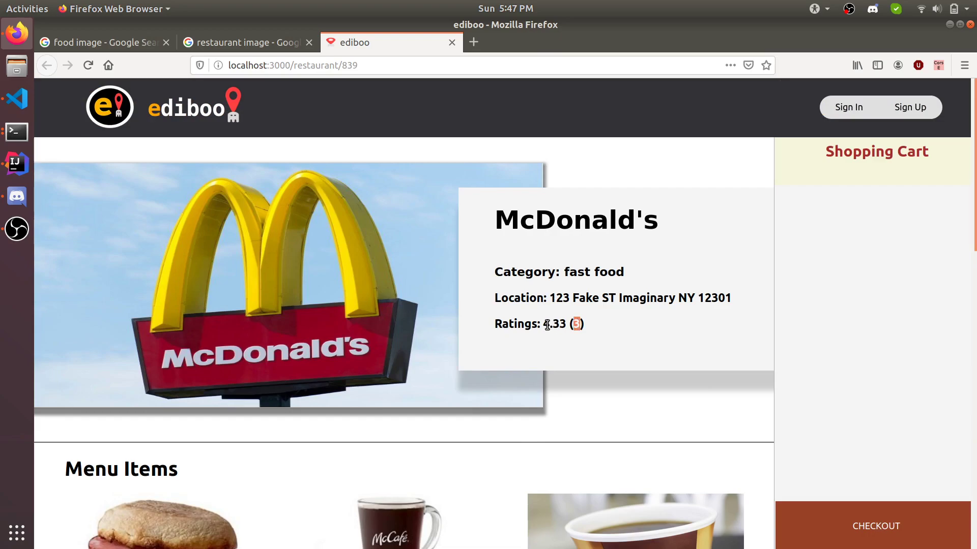
pyautogui.scroll(-3, 548, 262)
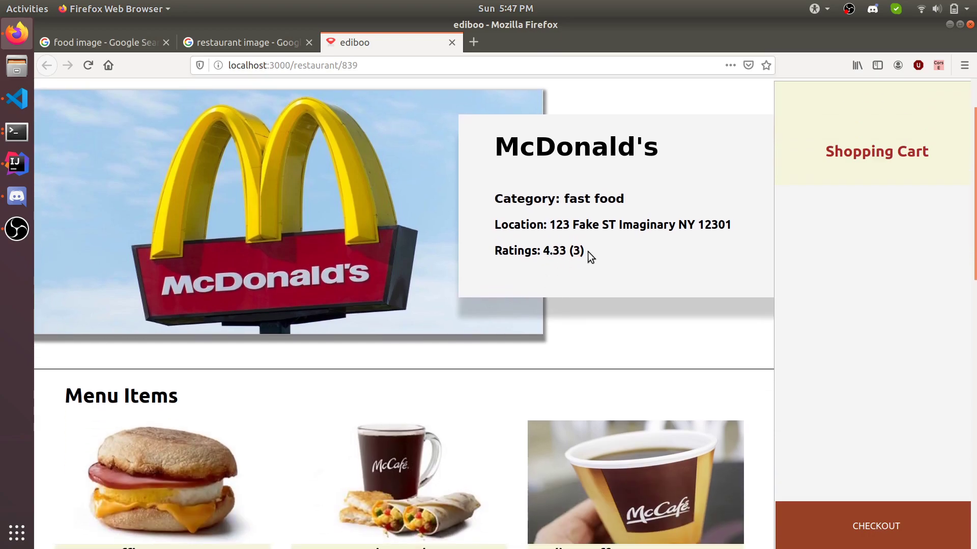
pyautogui.scroll(-8, 587, 254)
pyautogui.scroll(-5, 588, 251)
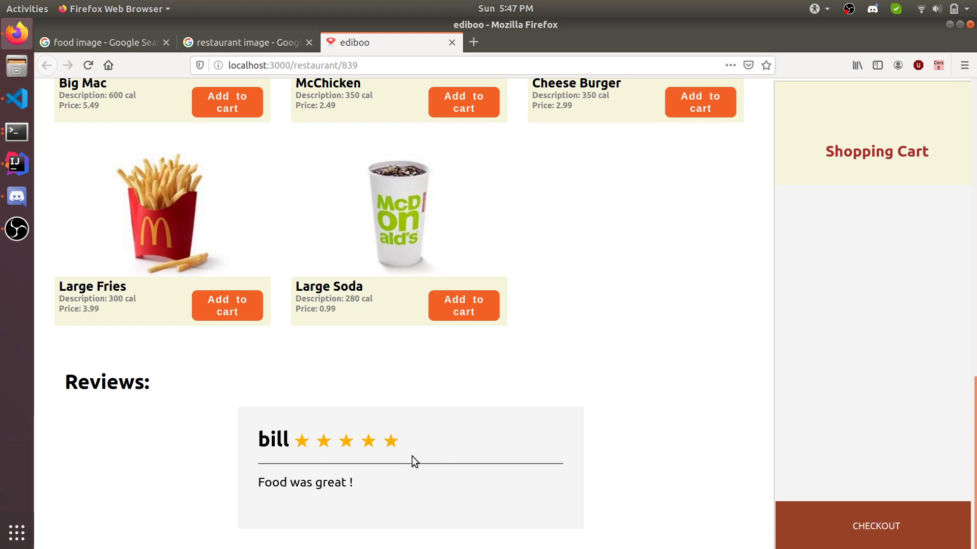
pyautogui.scroll(1, 345, 484)
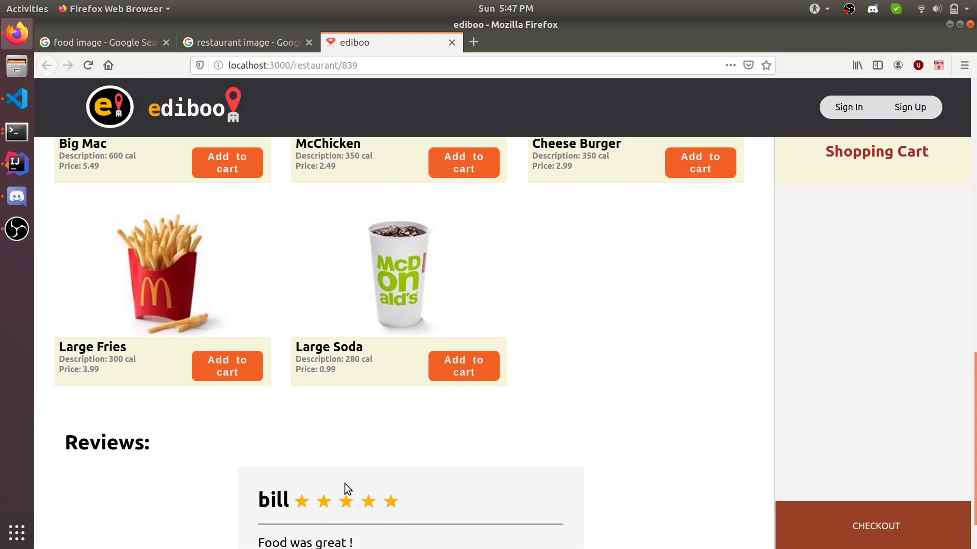
pyautogui.scroll(-1, 453, 458)
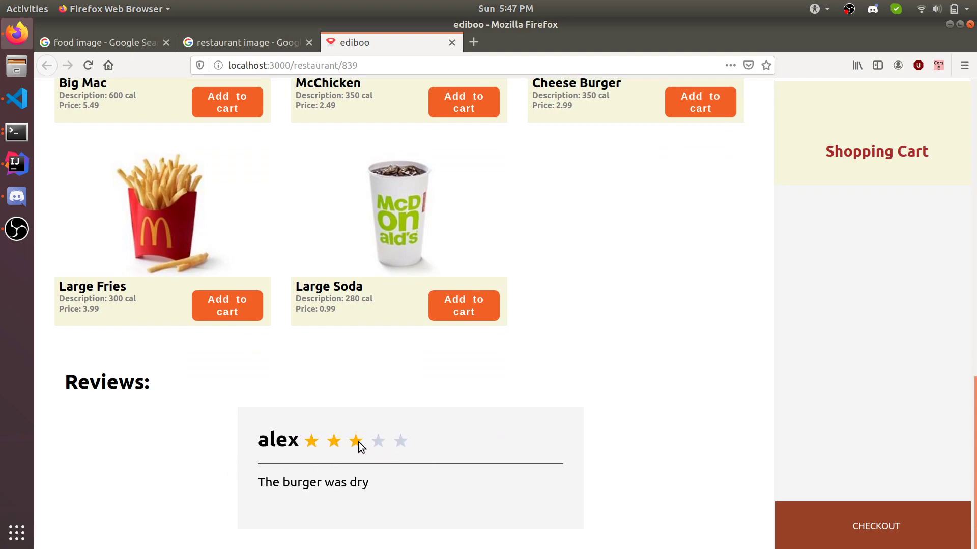
pyautogui.scroll(10, 399, 411)
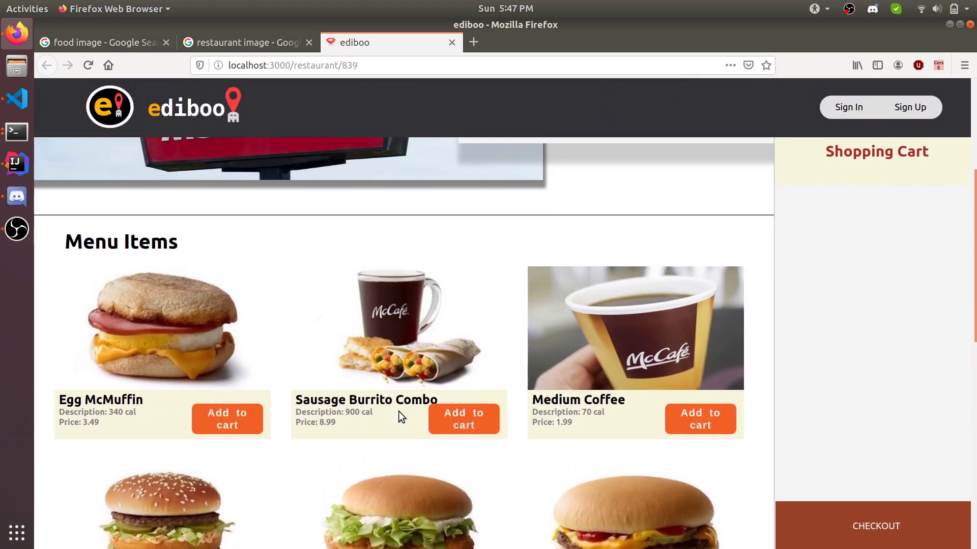
pyautogui.scroll(5, 398, 411)
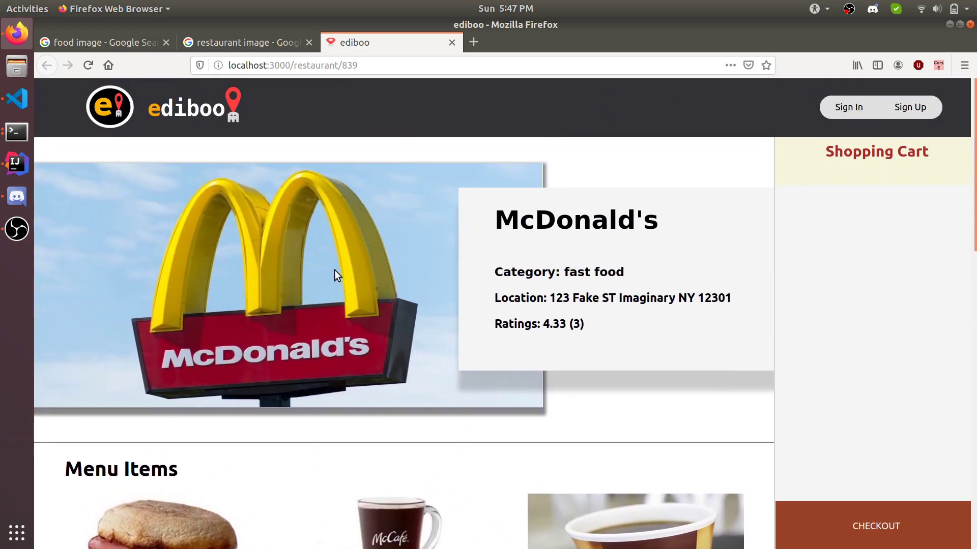
# Step: Return to the ediboo home page via the logo and scroll it
pyautogui.click(109, 108)
pyautogui.scroll(-5, 488, 309)
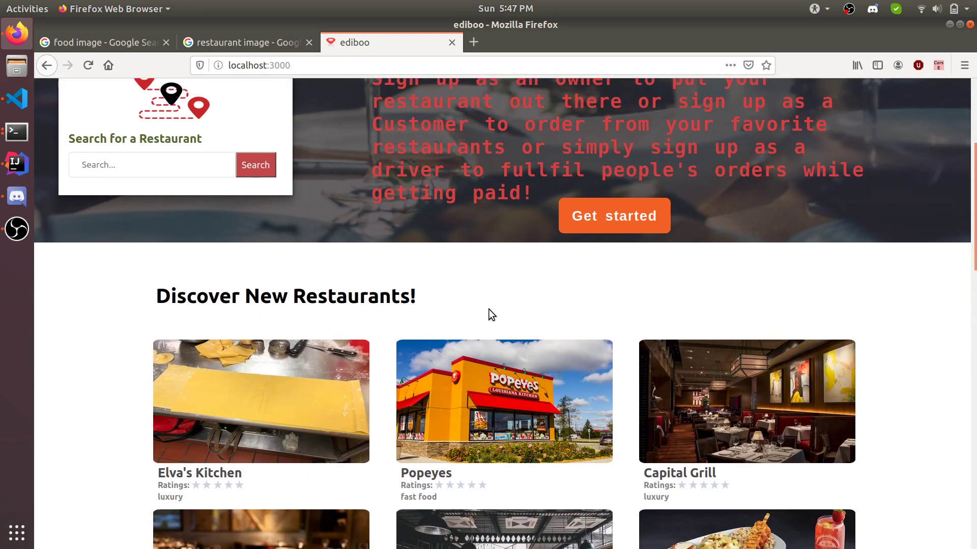
pyautogui.scroll(-4, 489, 309)
pyautogui.scroll(9, 488, 309)
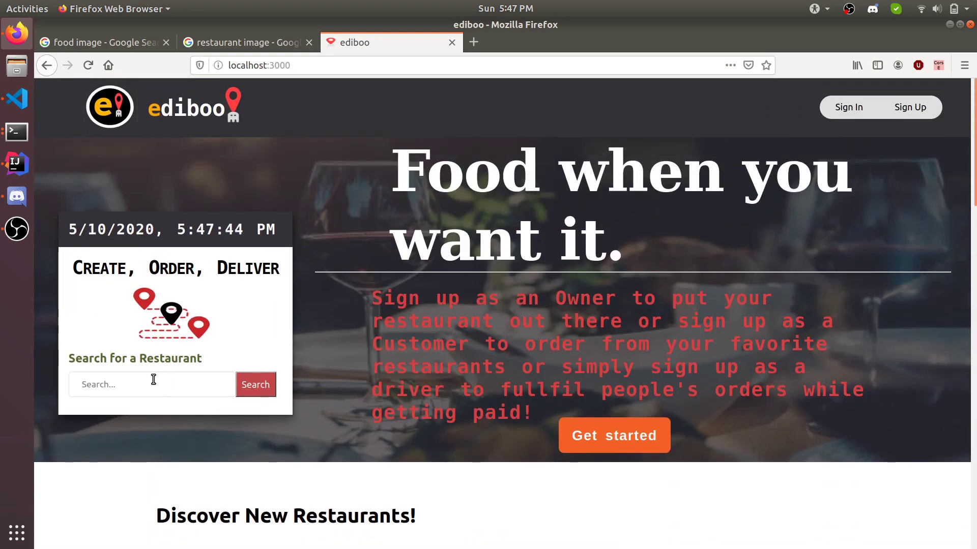
# Step: Search 'tac', open Taco Bell's page, then go back home
pyautogui.click(154, 379)
pyautogui.write('tac')
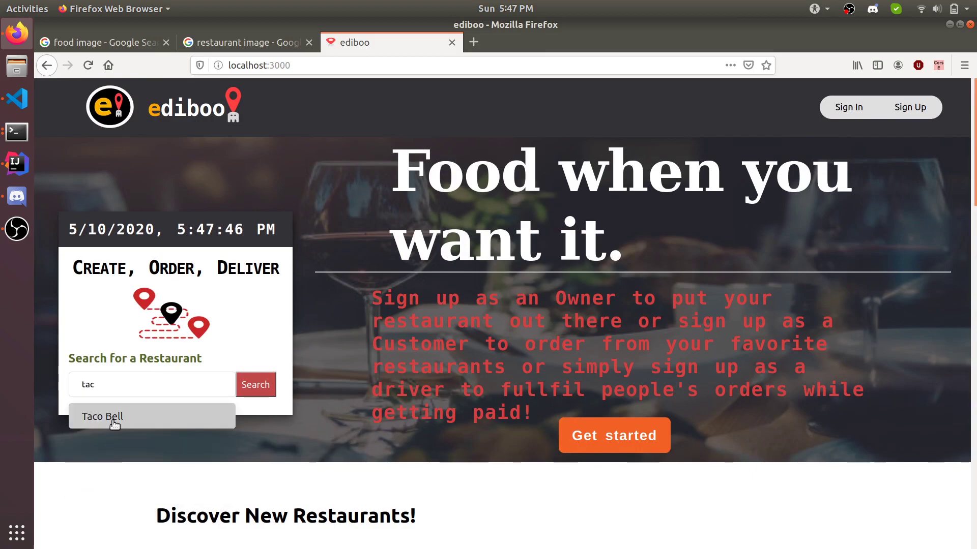
pyautogui.click(114, 417)
pyautogui.click(240, 381)
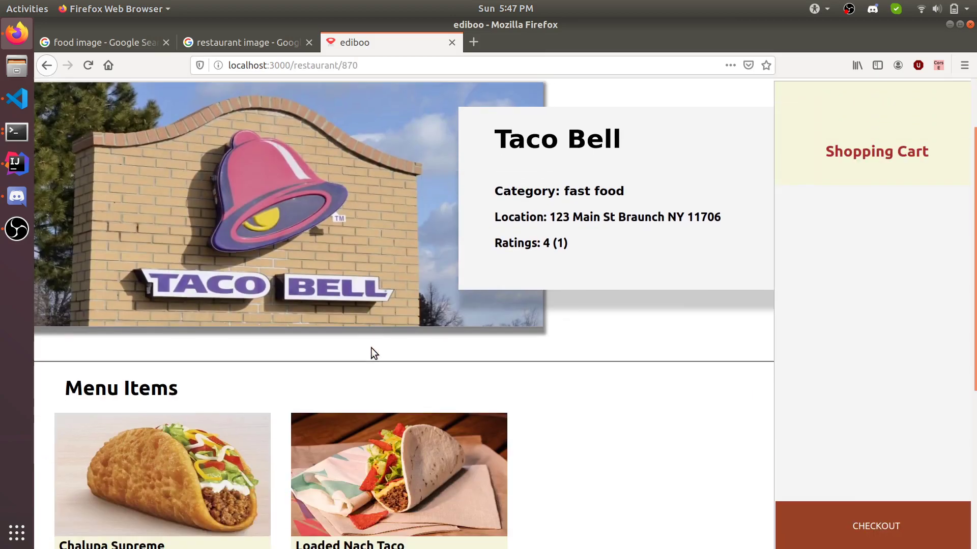
pyautogui.scroll(-5, 371, 347)
pyautogui.scroll(5, 468, 395)
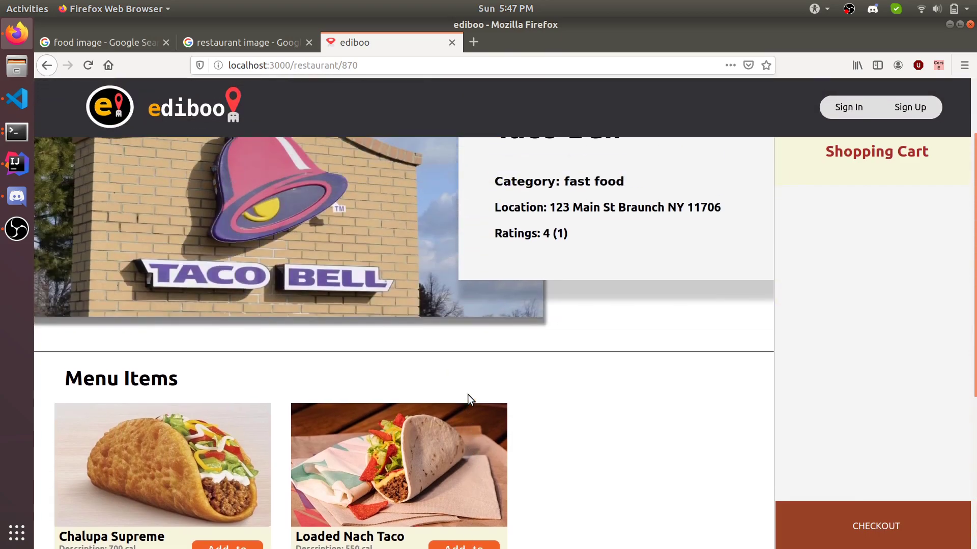
pyautogui.scroll(2, 468, 395)
pyautogui.click(107, 108)
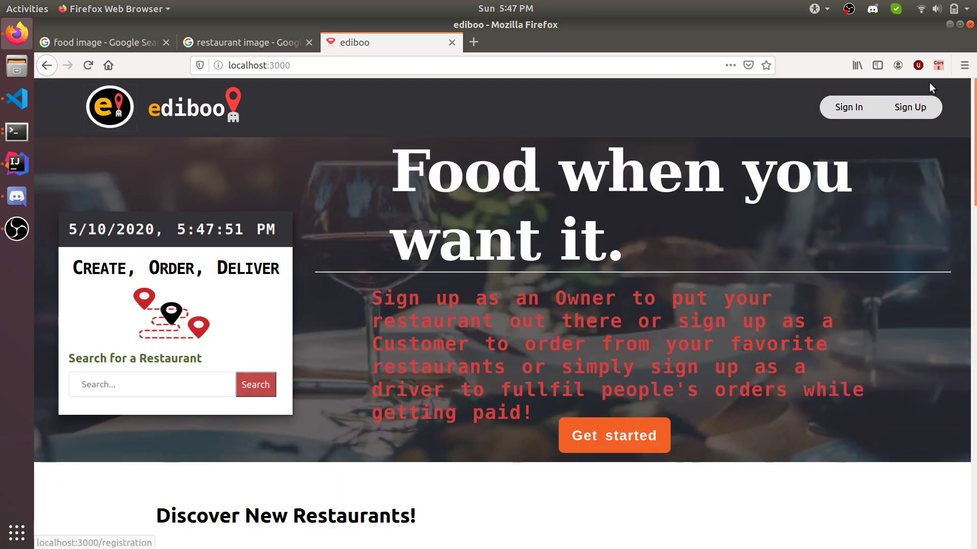
# Step: On the Registration page, try Owner, then Driver, then settle on Customer, focusing First Name
pyautogui.click(908, 107)
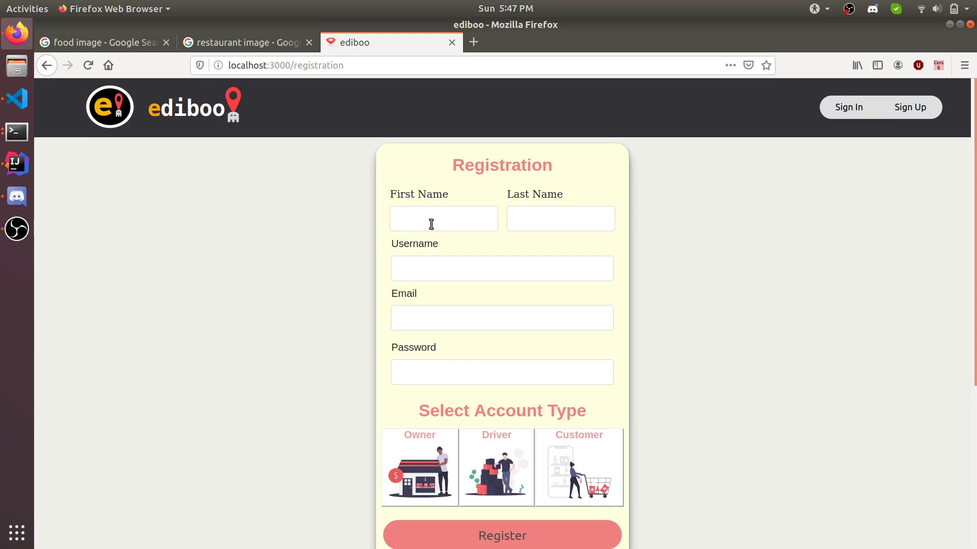
pyautogui.click(421, 447)
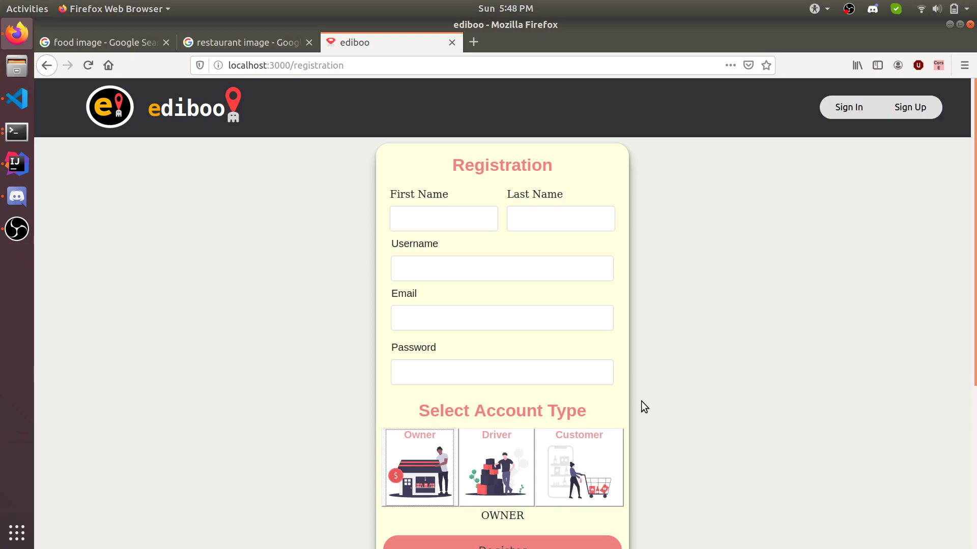
pyautogui.click(521, 446)
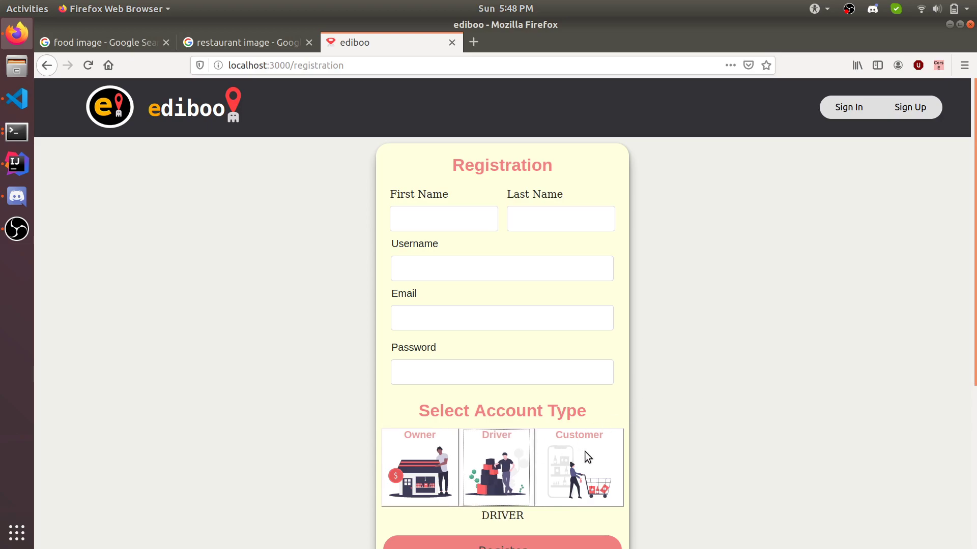
pyautogui.click(682, 432)
pyautogui.click(587, 468)
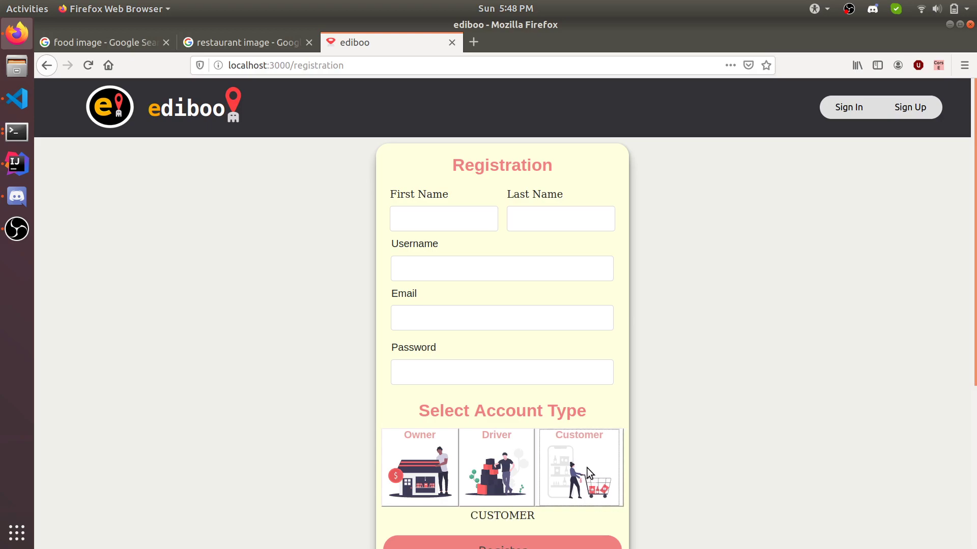
pyautogui.click(476, 221)
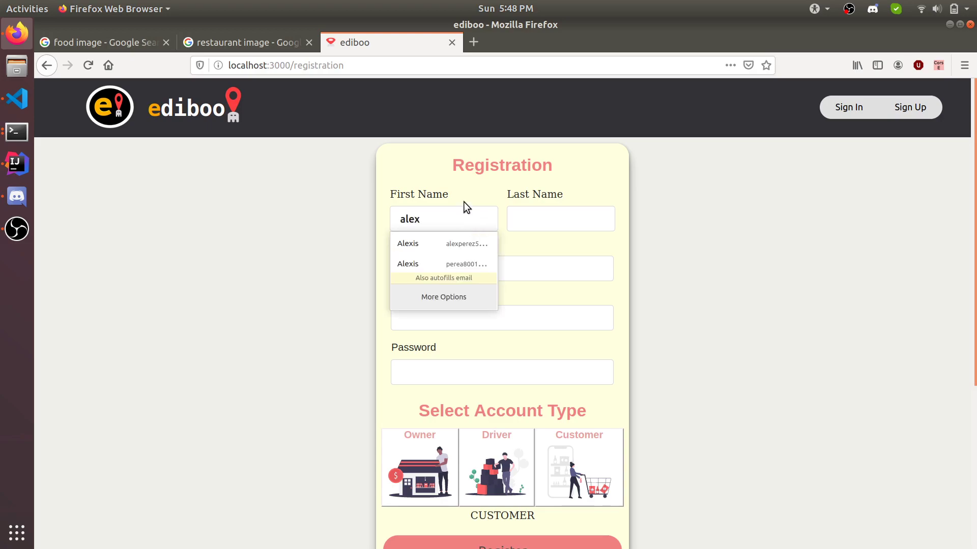
# Step: Enter the first and last name, fixing an extra letter in the first name
pyautogui.press('Tab')
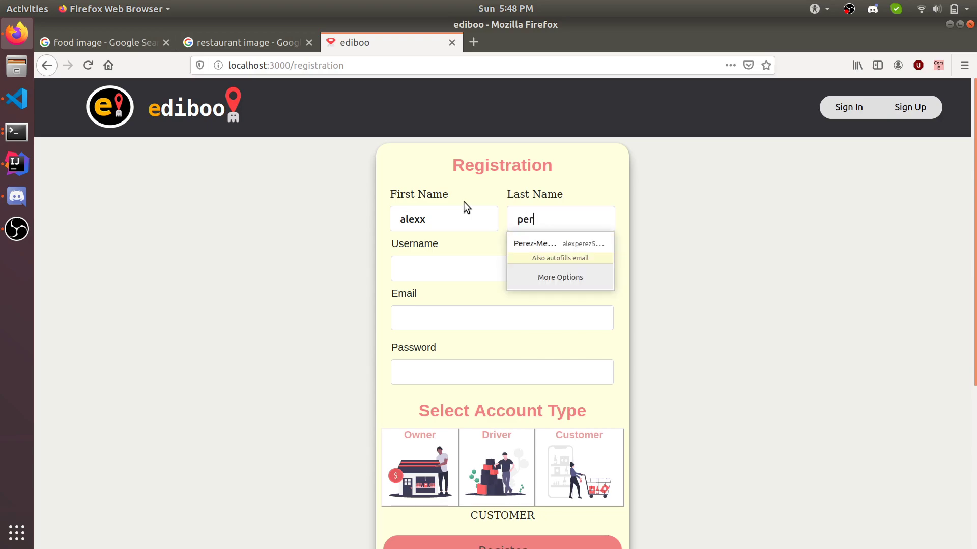
pyautogui.press('Tab')
pyautogui.press('Right')
pyautogui.press('Right')
pyautogui.press('Right')
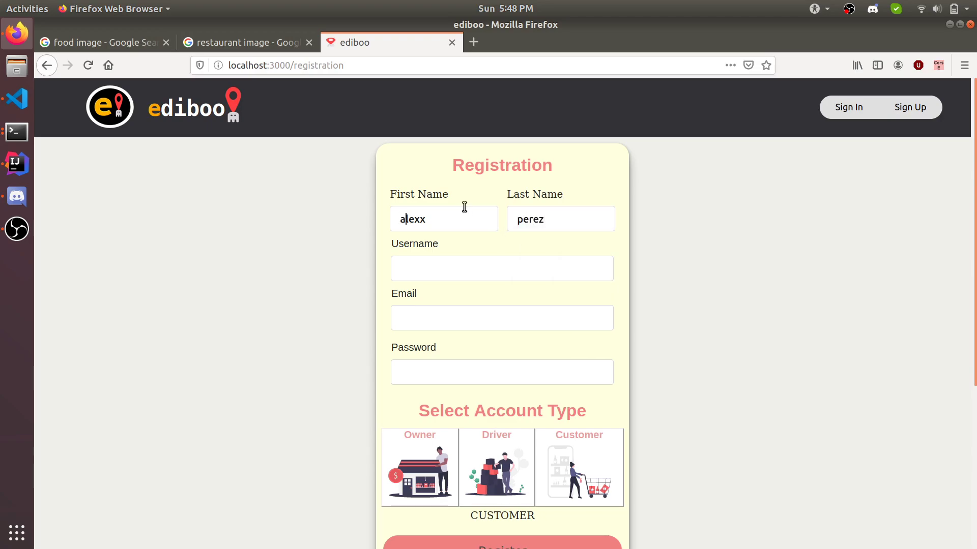
pyautogui.press('Delete')
pyautogui.click(574, 269)
pyautogui.press('Escape')
# Step: Fill in username owner321, email and password, choose Owner, and register
pyautogui.write('owner321')
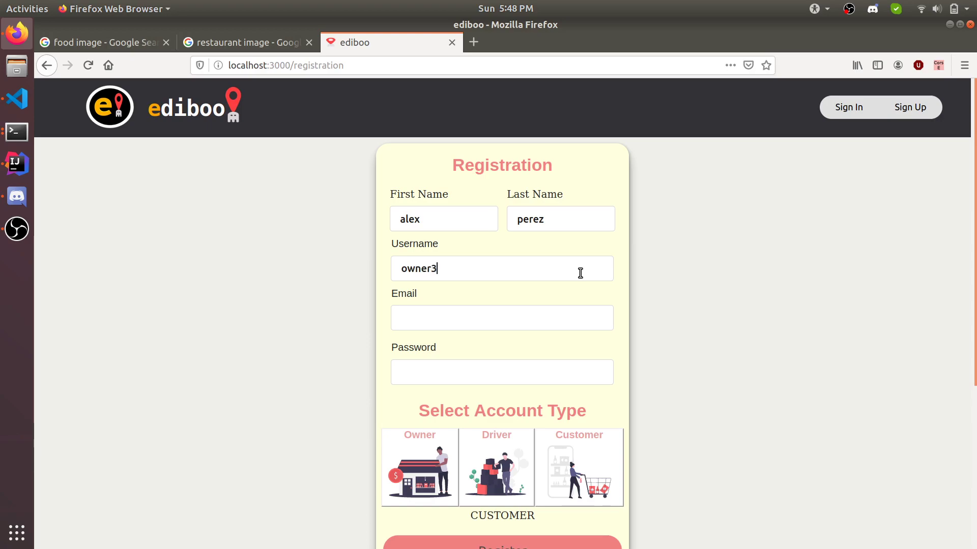
pyautogui.press('Tab')
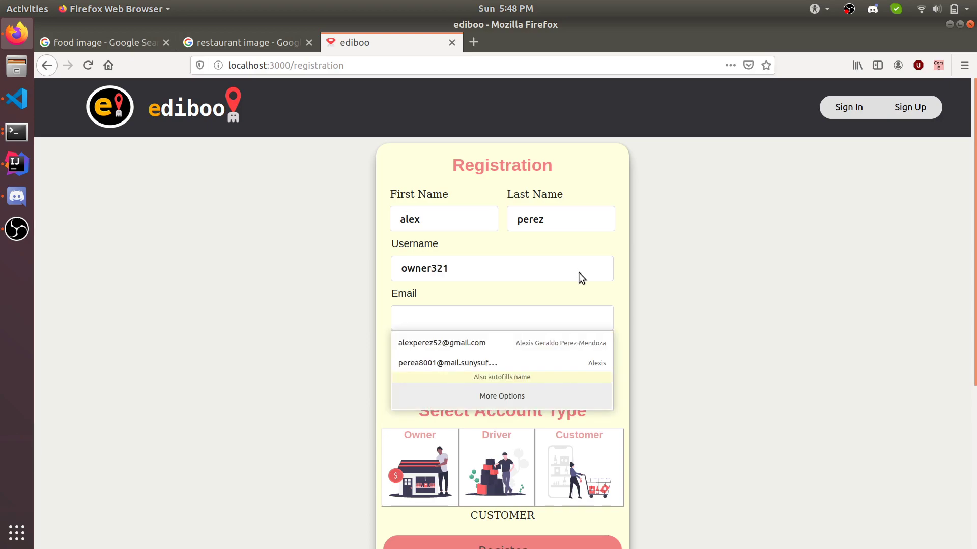
pyautogui.write('aol@aol.com')
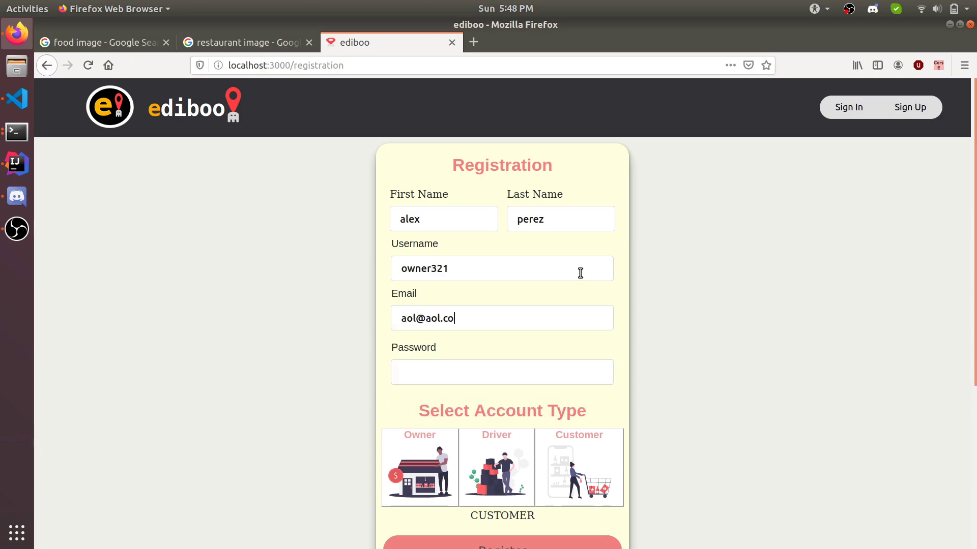
pyautogui.press('Tab')
pyautogui.write('123456')
pyautogui.click(433, 467)
pyautogui.scroll(-5, 431, 466)
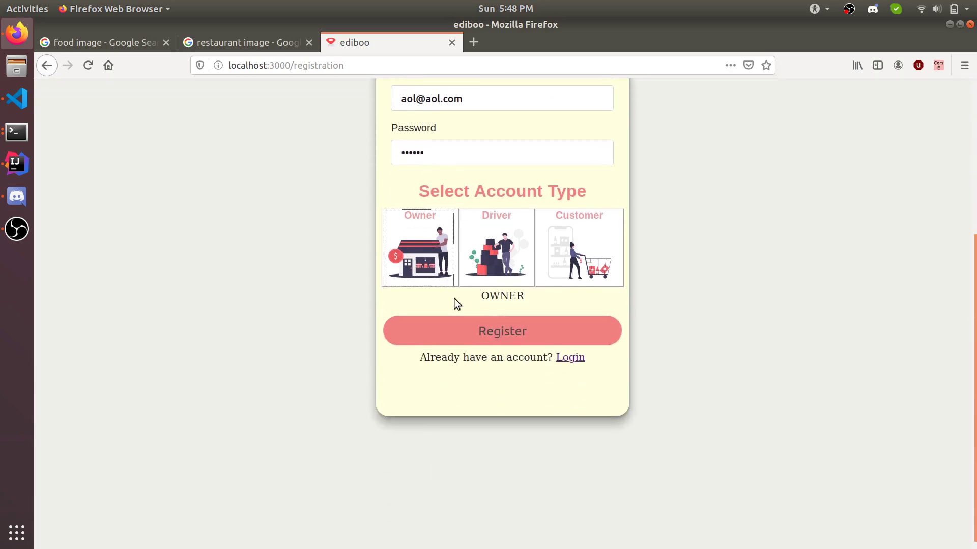
pyautogui.click(488, 331)
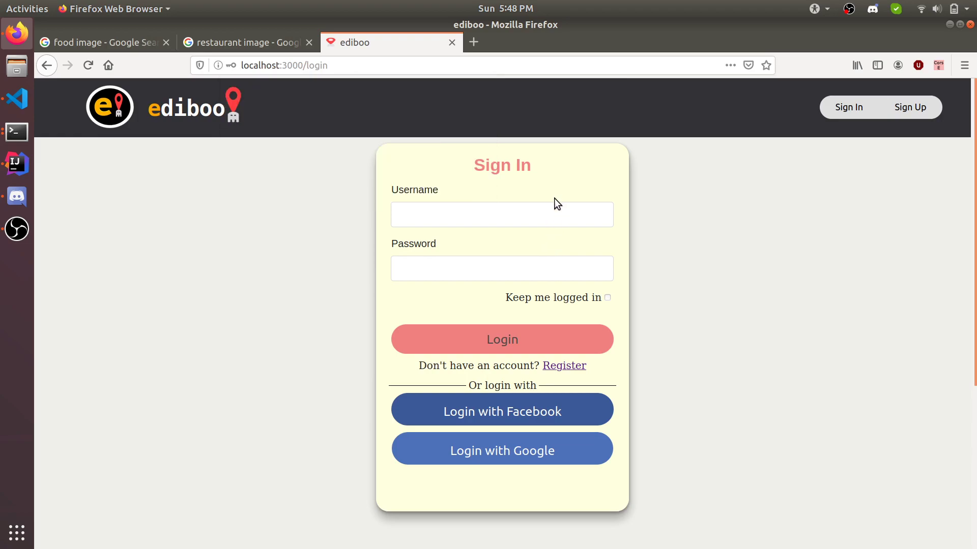
# Step: Sign in as owner321 with the new account's password
pyautogui.click(552, 211)
pyautogui.write('owner3211')
pyautogui.press('BackSpace')
pyautogui.press('Tab')
pyautogui.write('123456')
pyautogui.click(473, 342)
# Step: Dismiss the save-password prompt and open My Account from the Welcome menu
pyautogui.click(689, 110)
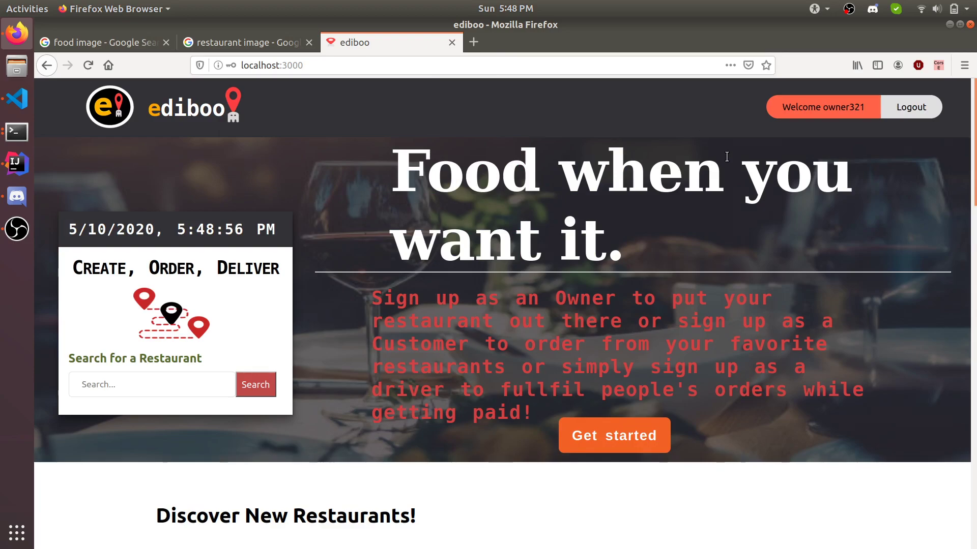
pyautogui.moveTo(824, 107)
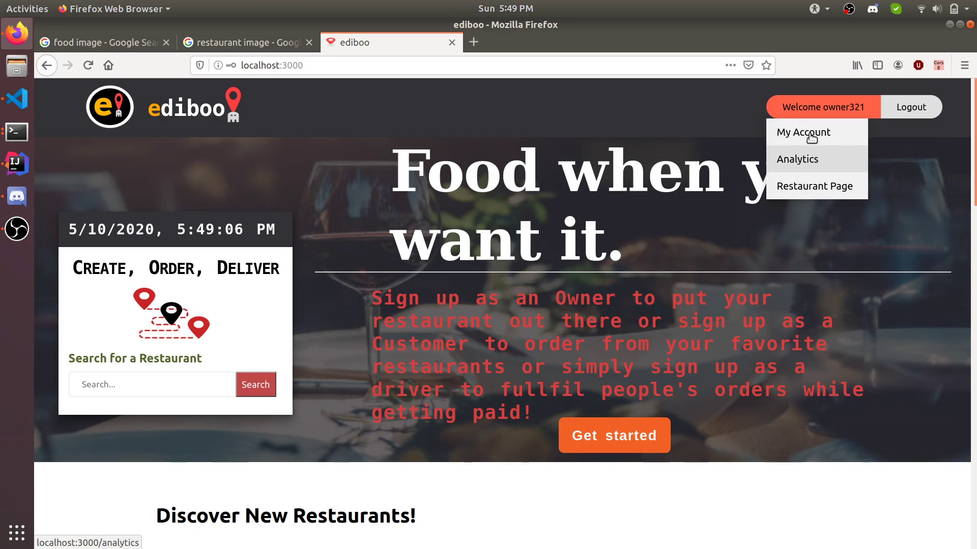
pyautogui.click(810, 133)
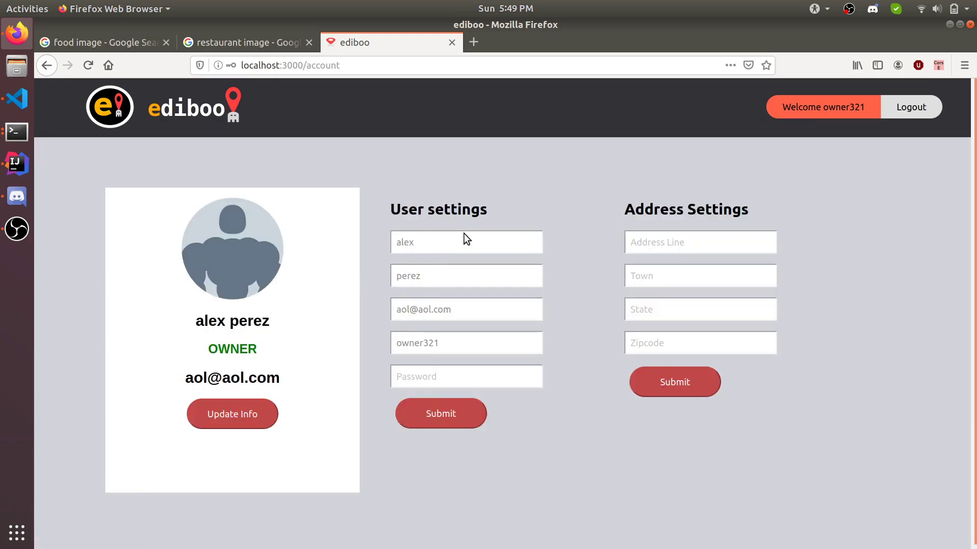
# Step: Correct the owner's misspelled first name, set a new password, and submit the user settings
pyautogui.click(218, 416)
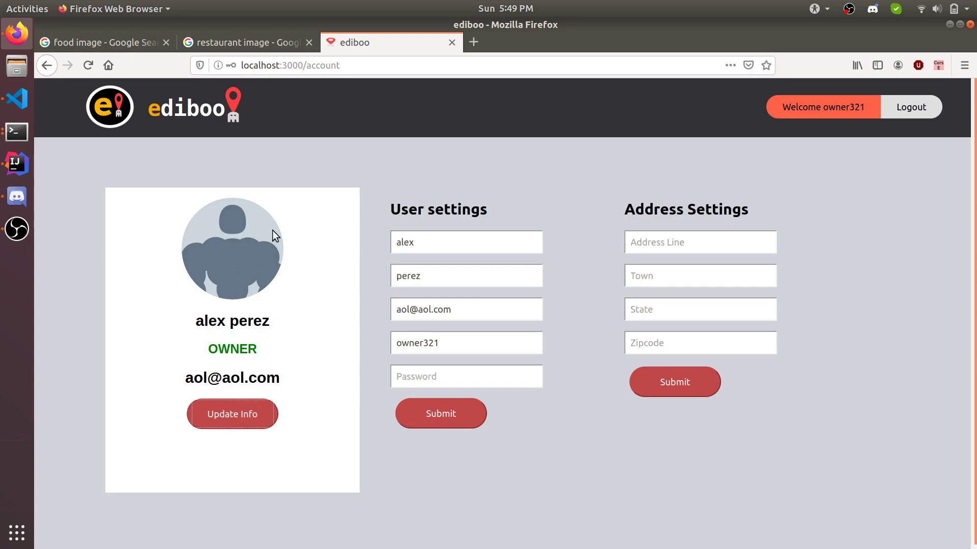
pyautogui.click(481, 238)
pyautogui.press('BackSpace')
pyautogui.press('BackSpace')
pyautogui.press('BackSpace')
pyautogui.press('BackSpace')
pyautogui.write('Rcik')
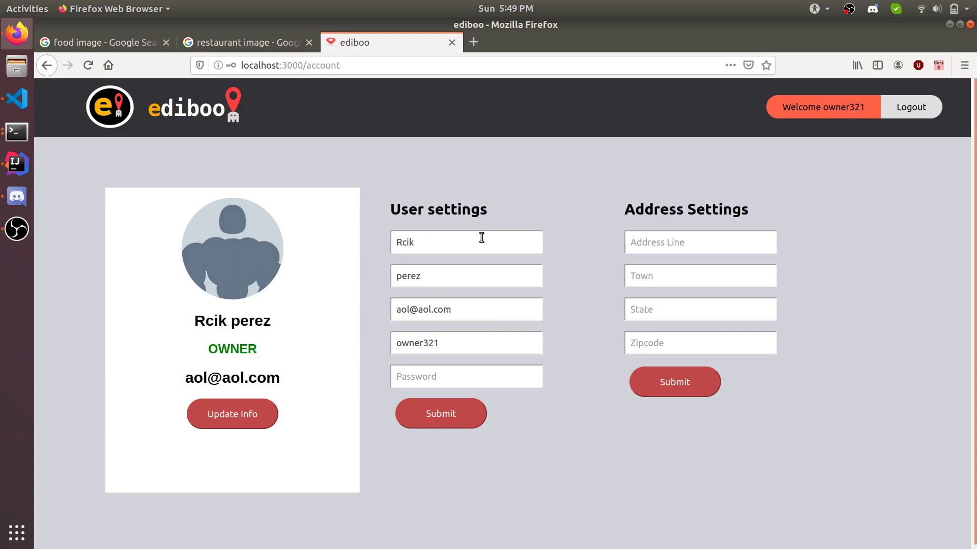
pyautogui.press('BackSpace')
pyautogui.press('BackSpace')
pyautogui.press('BackSpace')
pyautogui.write('ick')
pyautogui.click(451, 377)
pyautogui.write('••••••')
pyautogui.click(432, 414)
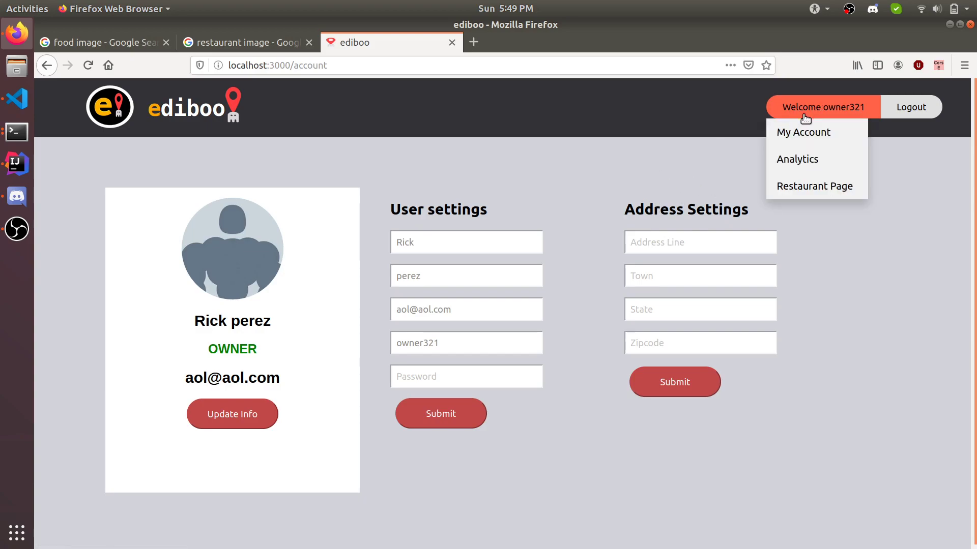
pyautogui.moveTo(819, 102)
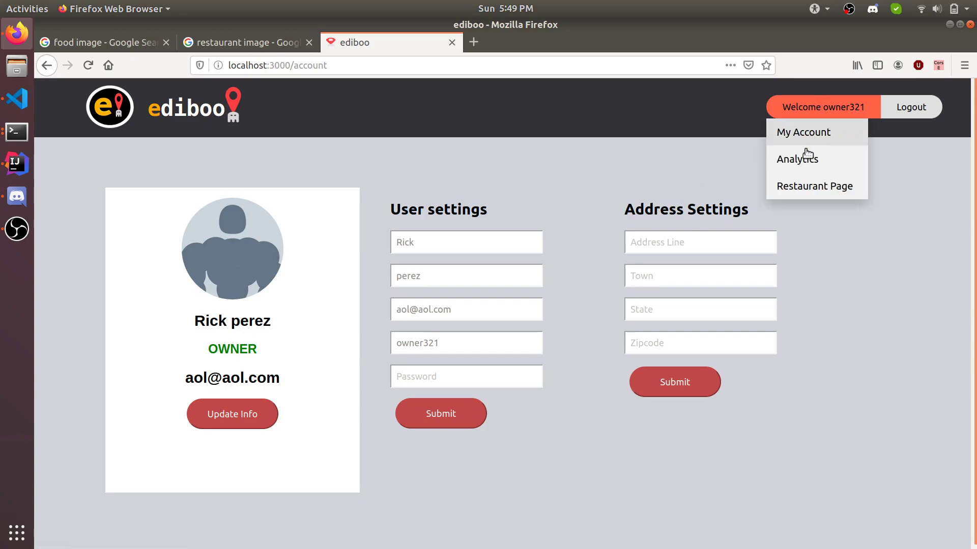
# Step: Name the new restaurant 'Demo Restaurant Test' and paste a copied photo address as its image
pyautogui.click(809, 186)
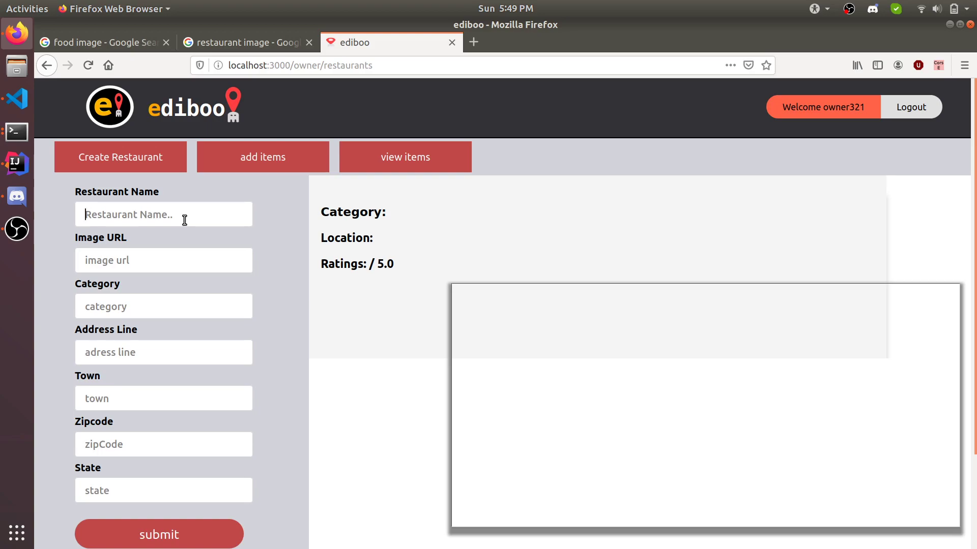
pyautogui.write('Demo')
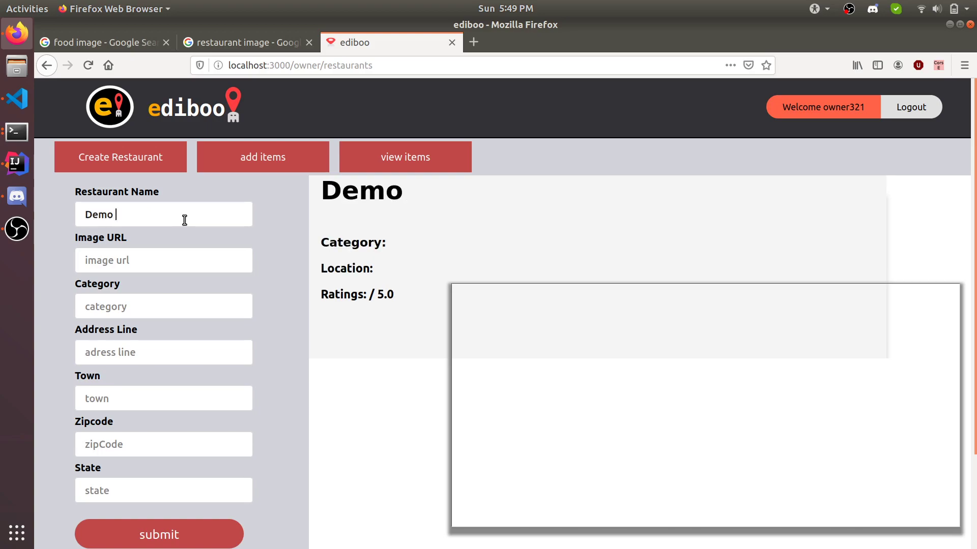
pyautogui.write(' Restaurant')
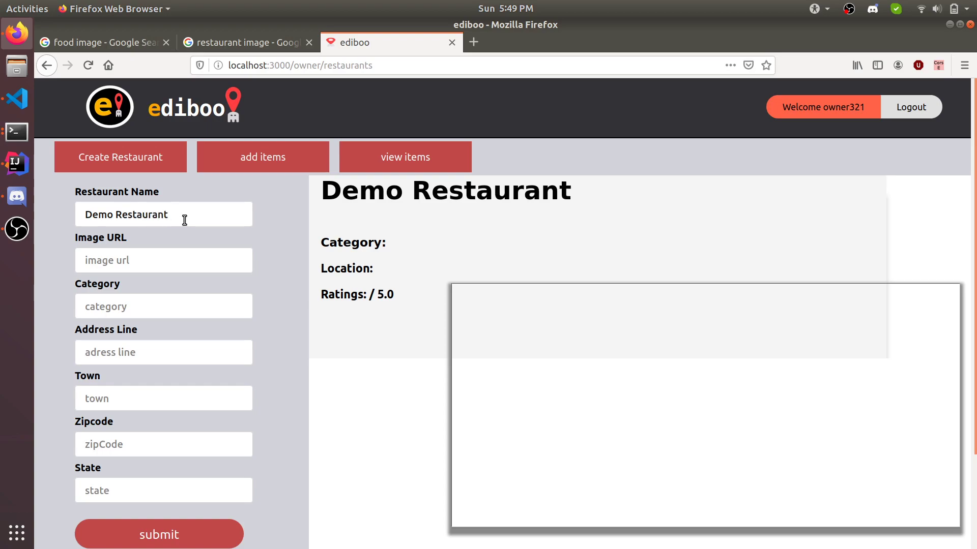
pyautogui.write(' Test')
pyautogui.press('Tab')
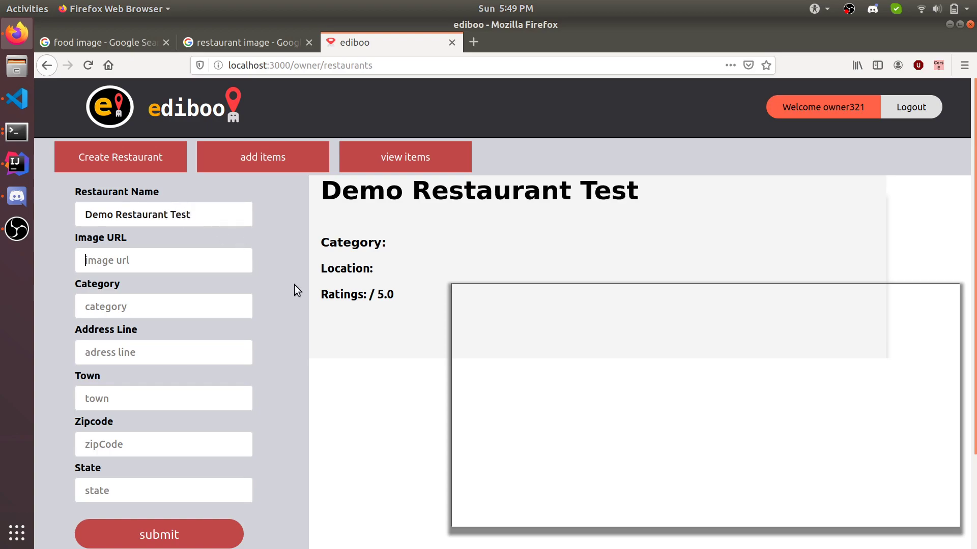
pyautogui.click(267, 44)
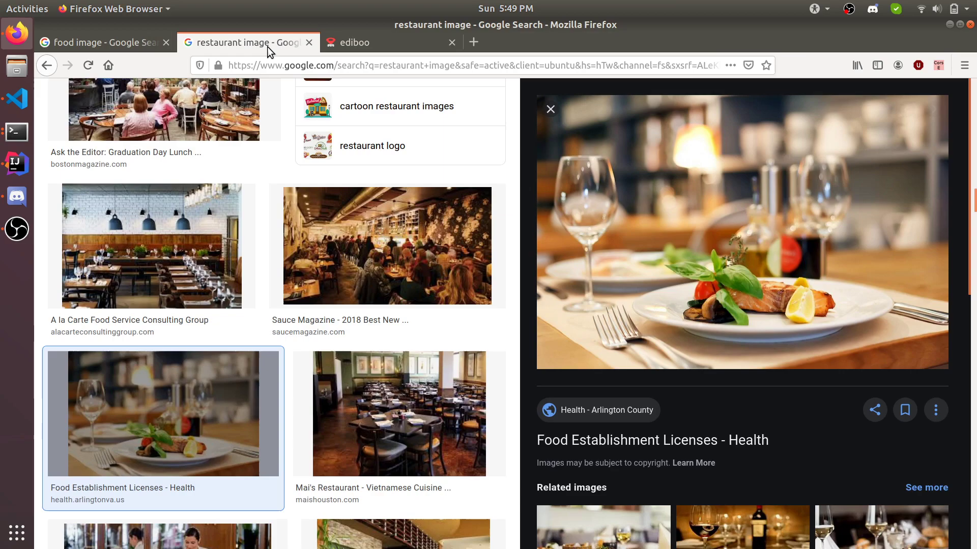
pyautogui.rightClick(663, 204)
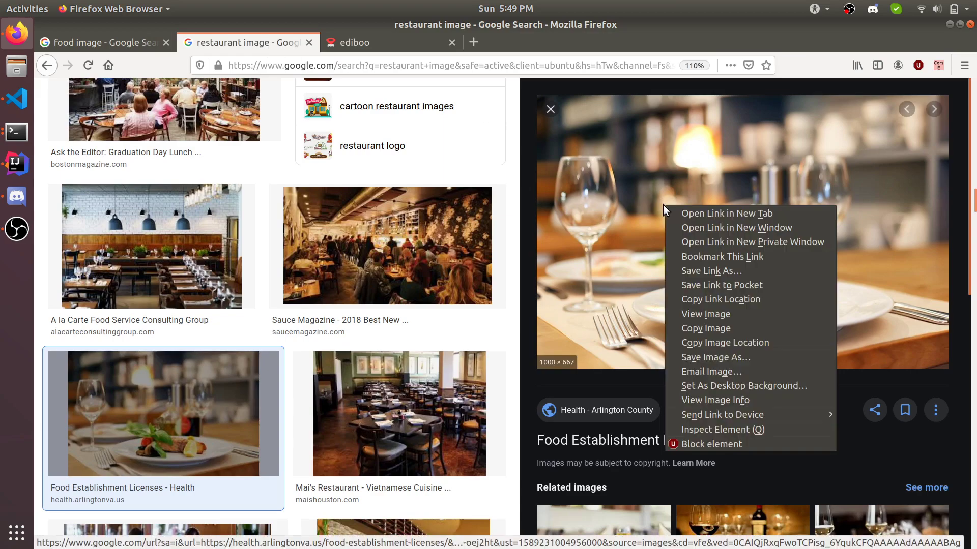
pyautogui.click(741, 326)
pyautogui.click(132, 45)
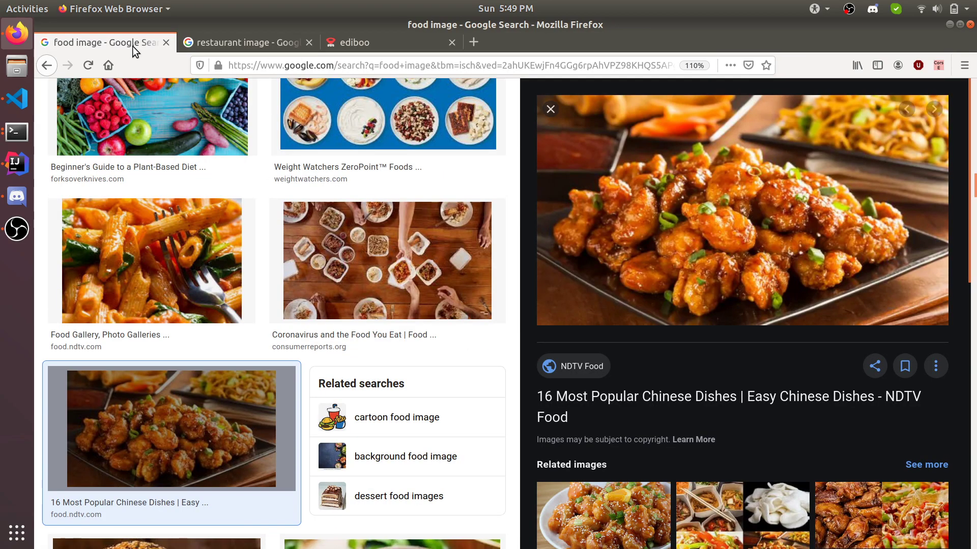
pyautogui.click(350, 45)
pyautogui.click(170, 257)
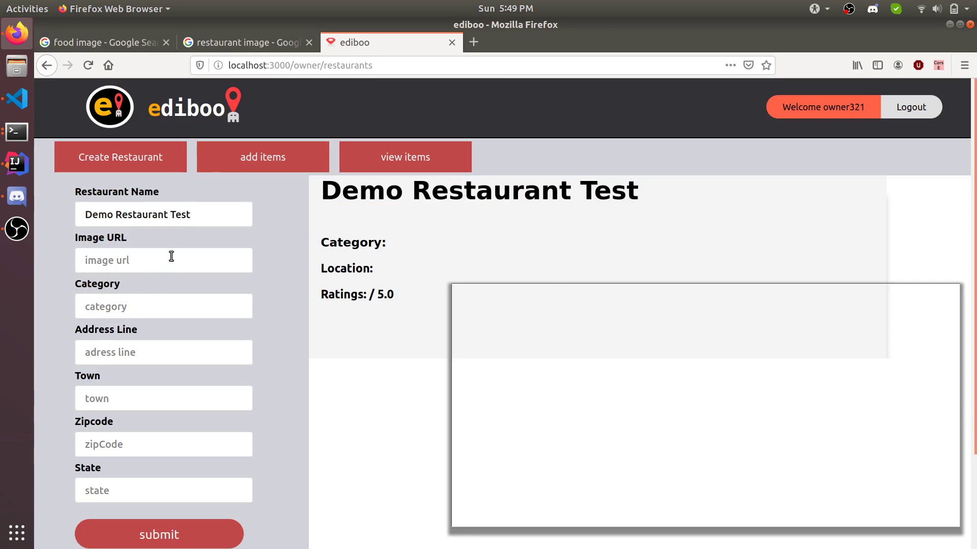
pyautogui.hotkey('ctrl', 'v')
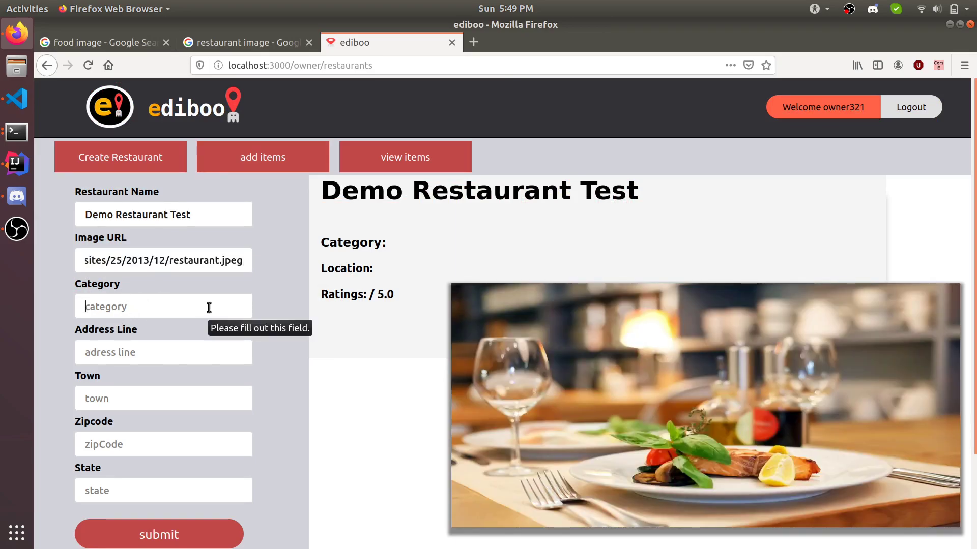
# Step: Set category 'casual dining', fill in the address, and submit the restaurant
pyautogui.write('casual dining')
pyautogui.press('Tab')
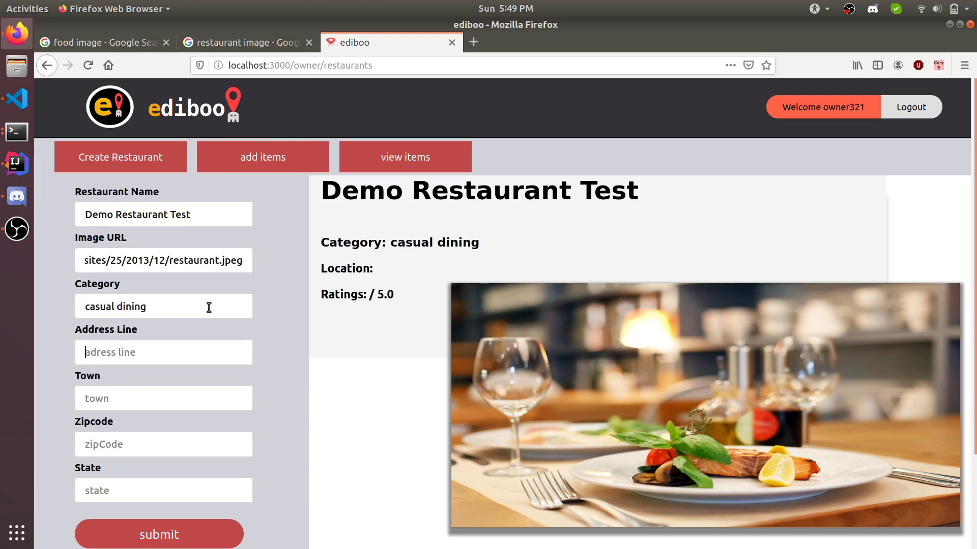
pyautogui.write('123')
pyautogui.click(173, 378)
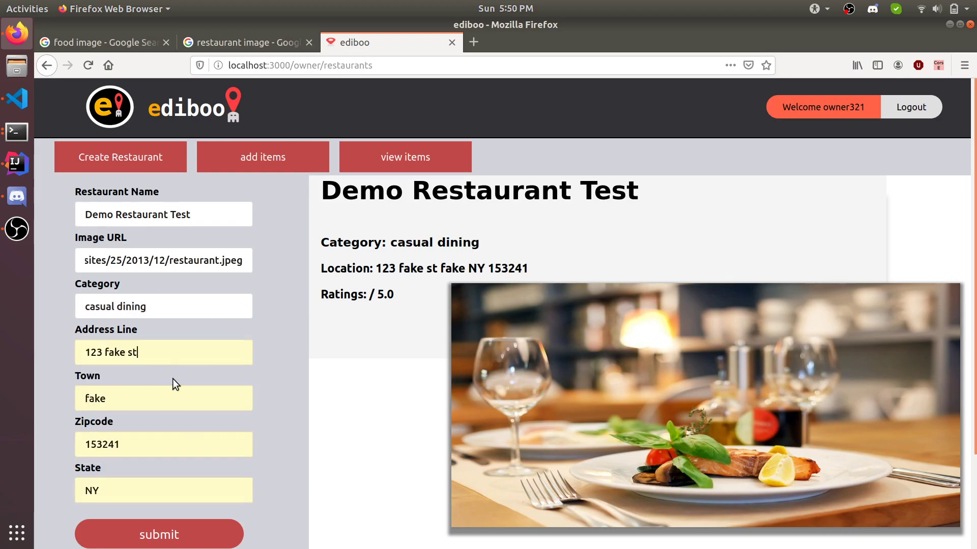
pyautogui.click(186, 541)
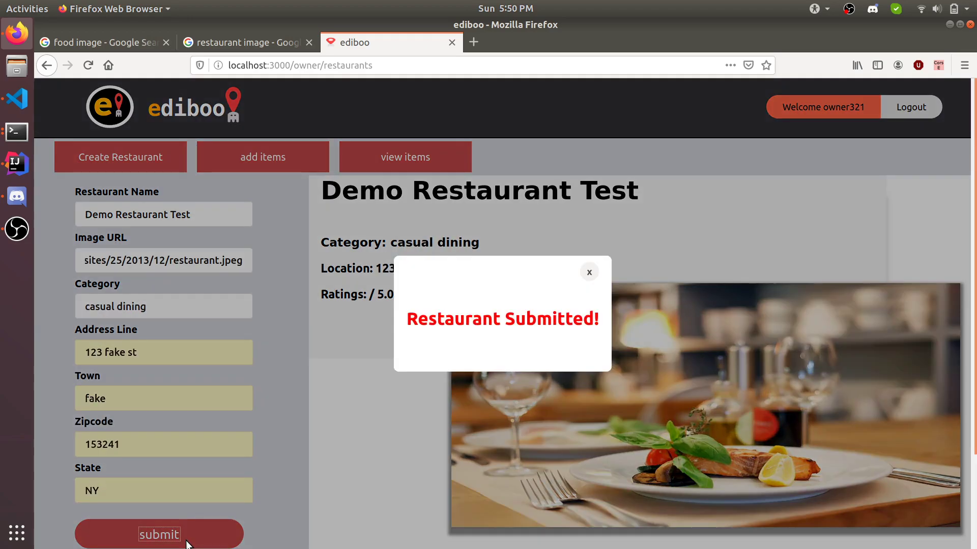
# Step: Open the add-item form and paste a burger photo's address from the food image search as the Image URL
pyautogui.click(590, 272)
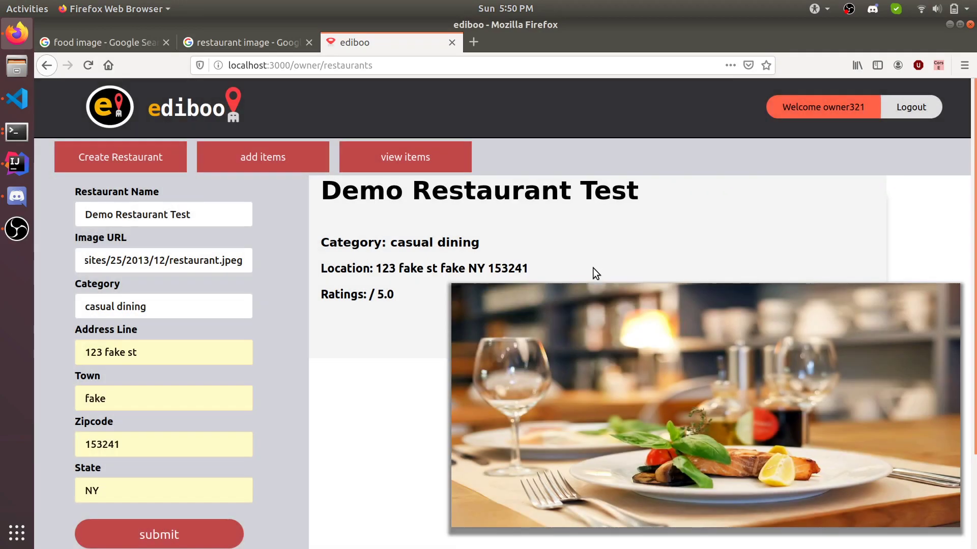
pyautogui.click(270, 156)
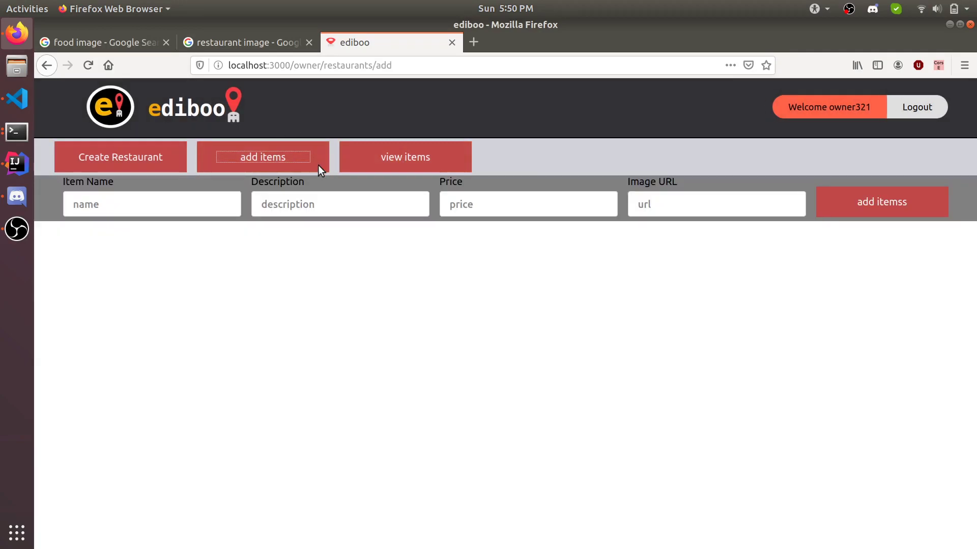
pyautogui.click(266, 40)
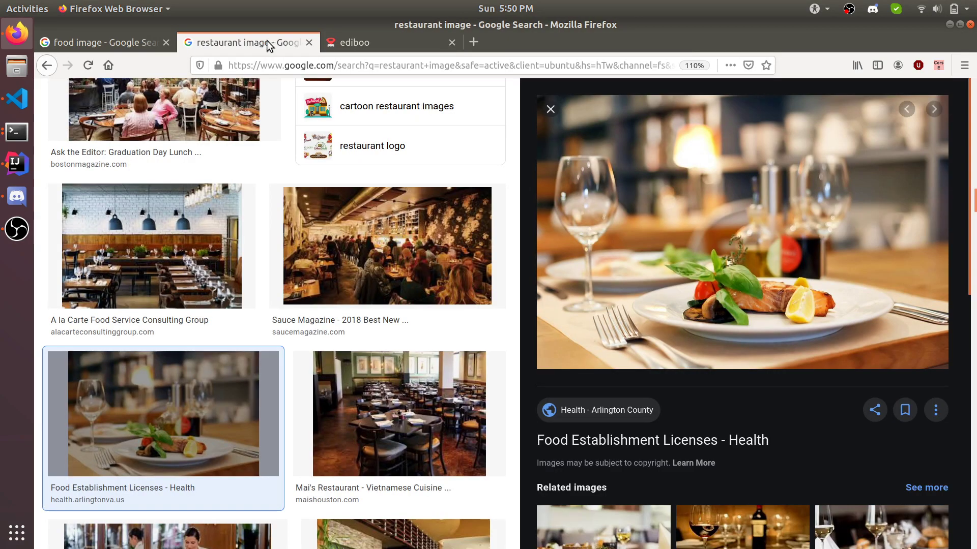
pyautogui.scroll(-2, 386, 229)
pyautogui.click(121, 35)
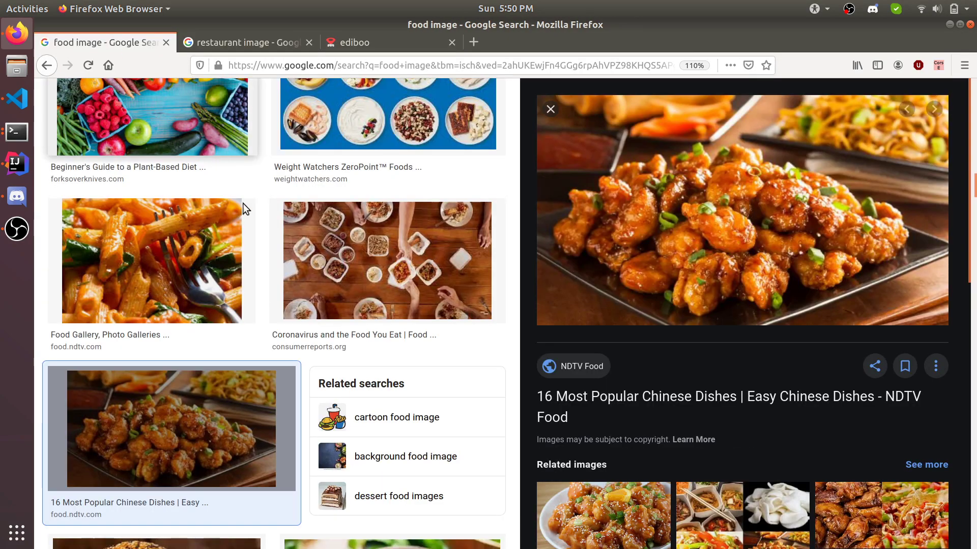
pyautogui.scroll(-5, 315, 210)
pyautogui.scroll(5, 315, 210)
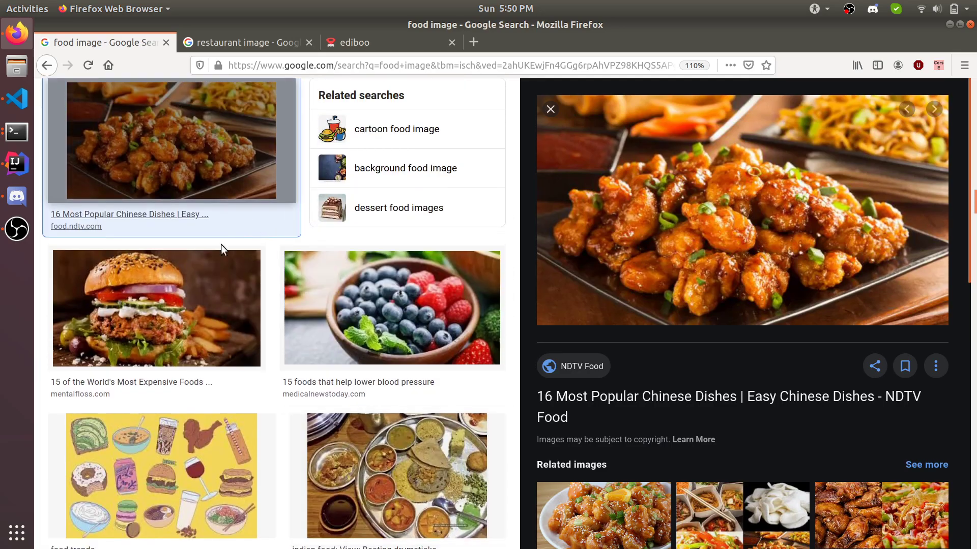
pyautogui.click(223, 285)
pyautogui.rightClick(619, 240)
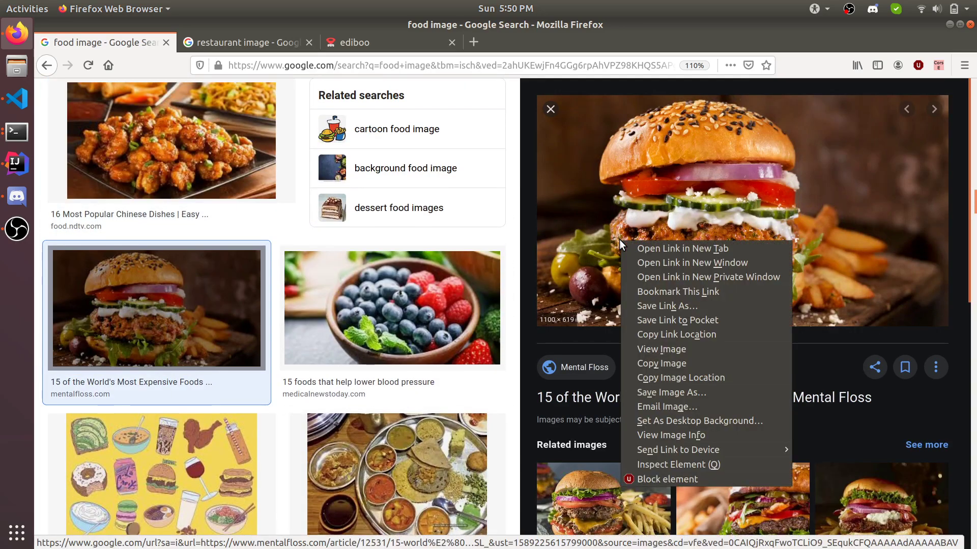
pyautogui.click(669, 378)
pyautogui.click(331, 43)
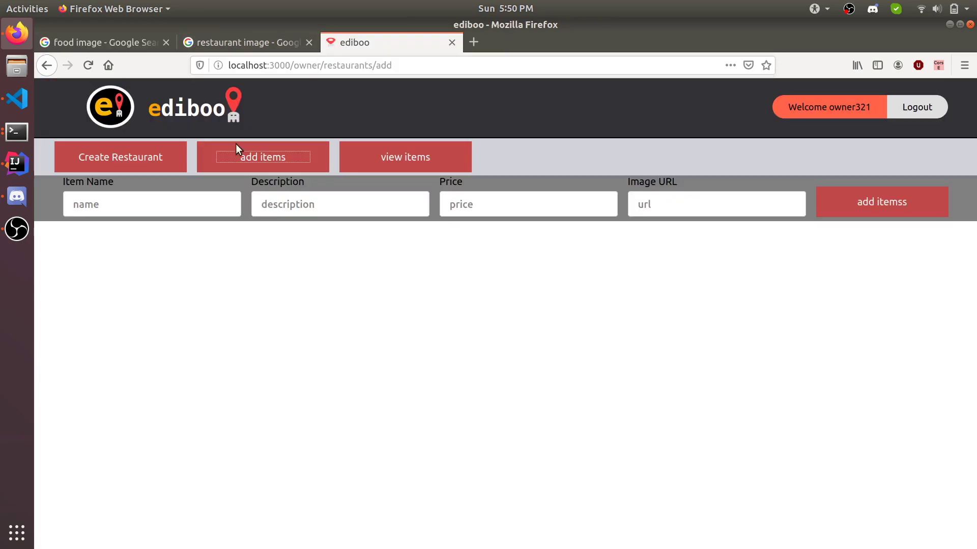
pyautogui.click(652, 201)
pyautogui.hotkey('ctrl', 'v')
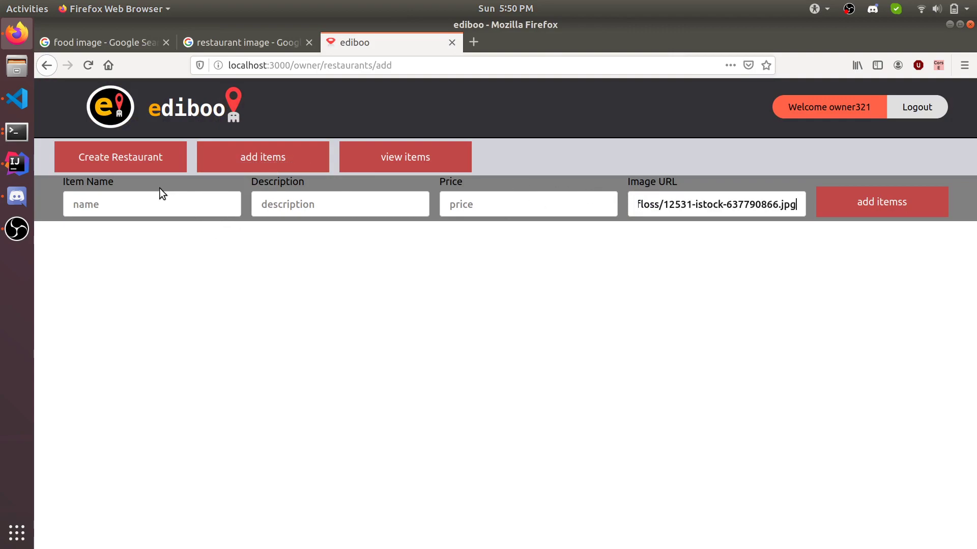
# Step: Enter name Burger, description 600 cal and price 12.99, and add the item
pyautogui.click(156, 198)
pyautogui.write('Burger')
pyautogui.press('Tab')
pyautogui.write('600 cal')
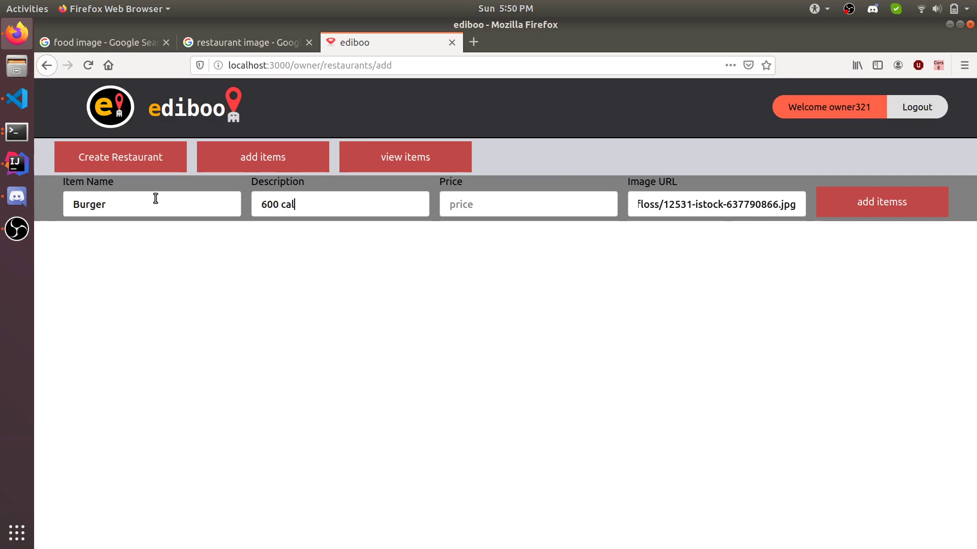
pyautogui.press('Tab')
pyautogui.write('12.99')
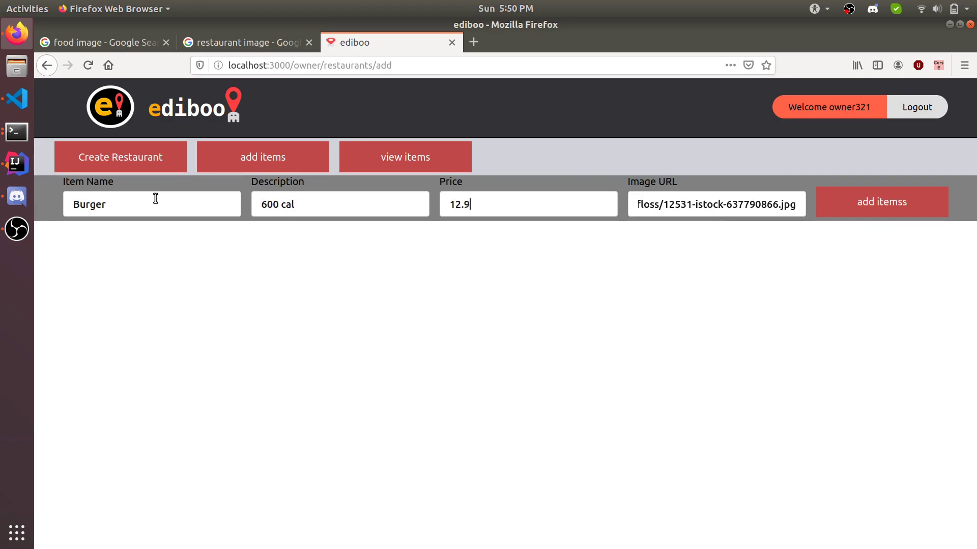
pyautogui.click(857, 209)
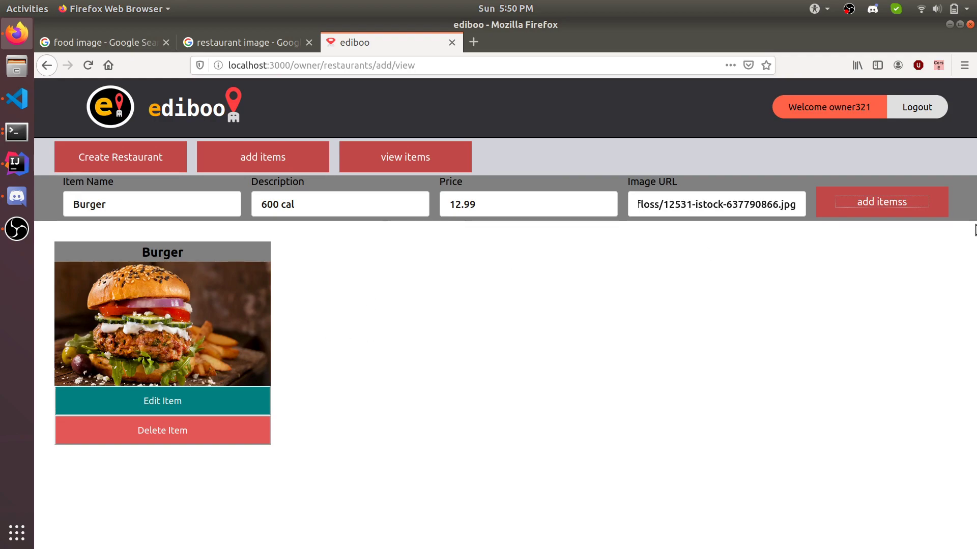
# Step: Add another Burger copy, delete the third card, and open the second card's edit form
pyautogui.click(865, 199)
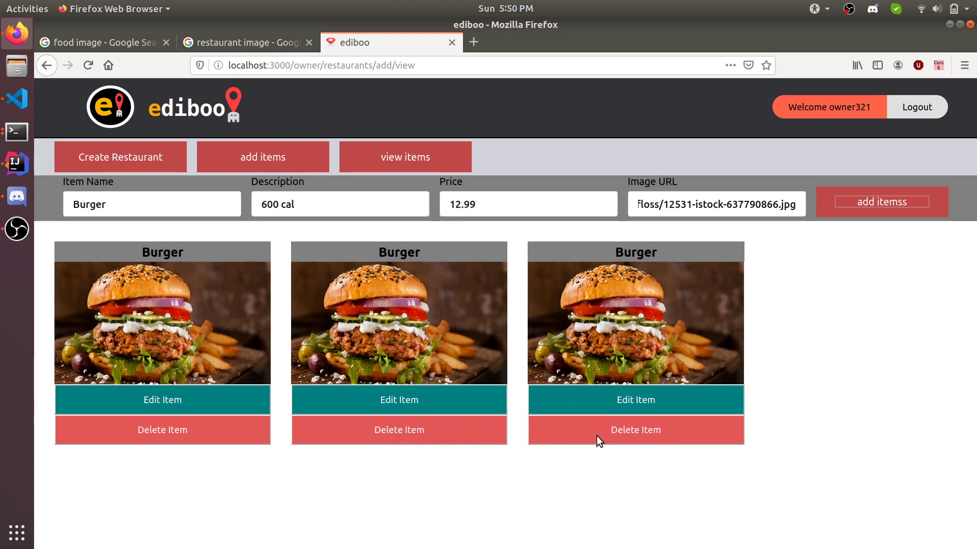
pyautogui.click(615, 435)
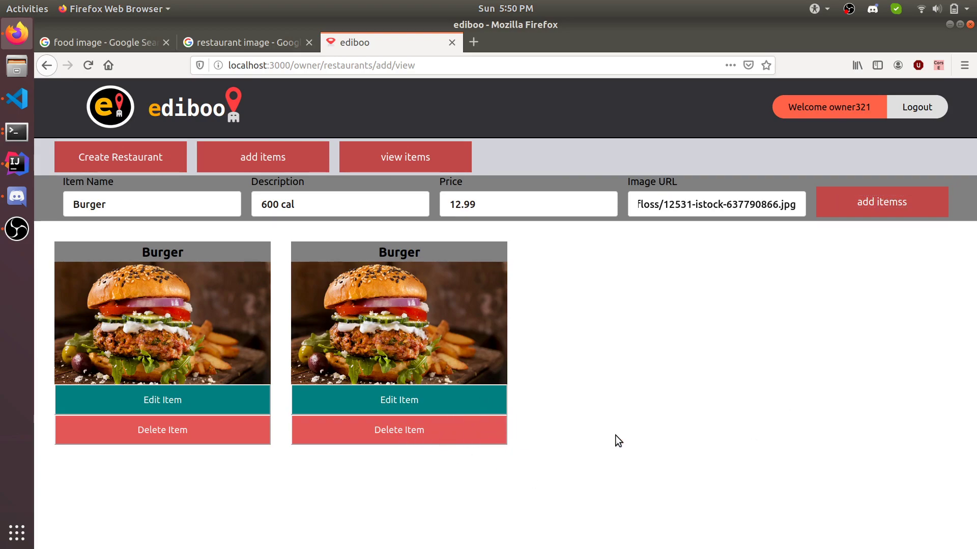
pyautogui.click(402, 404)
# Step: Enter New Burger, 300 cal, price 5.99 and image URL 'no url' in the edit form
pyautogui.click(446, 235)
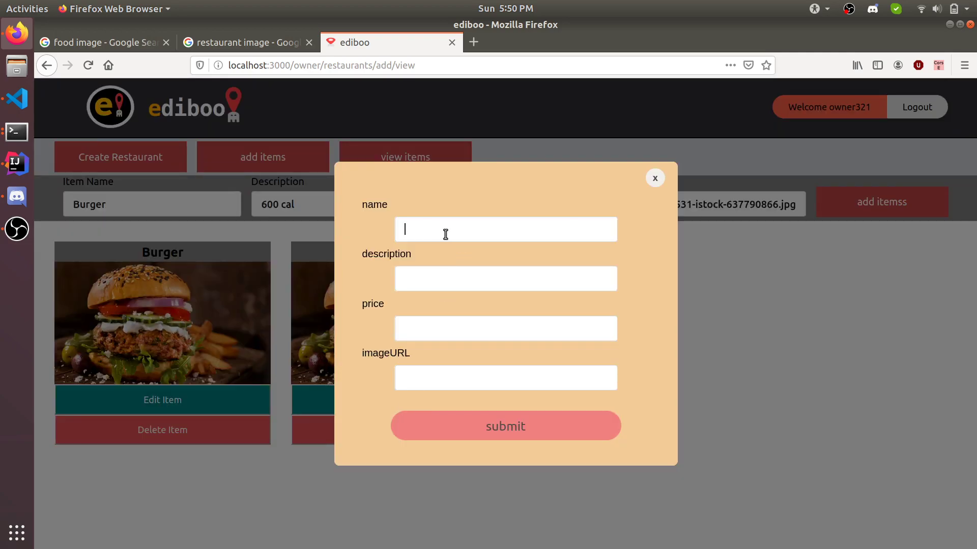
pyautogui.write('New Burger')
pyautogui.press('Tab')
pyautogui.write('300ca')
pyautogui.press('BackSpace')
pyautogui.press('BackSpace')
pyautogui.write('cal')
pyautogui.press('Tab')
pyautogui.write('5.9')
pyautogui.write('no u')
pyautogui.write('rl')
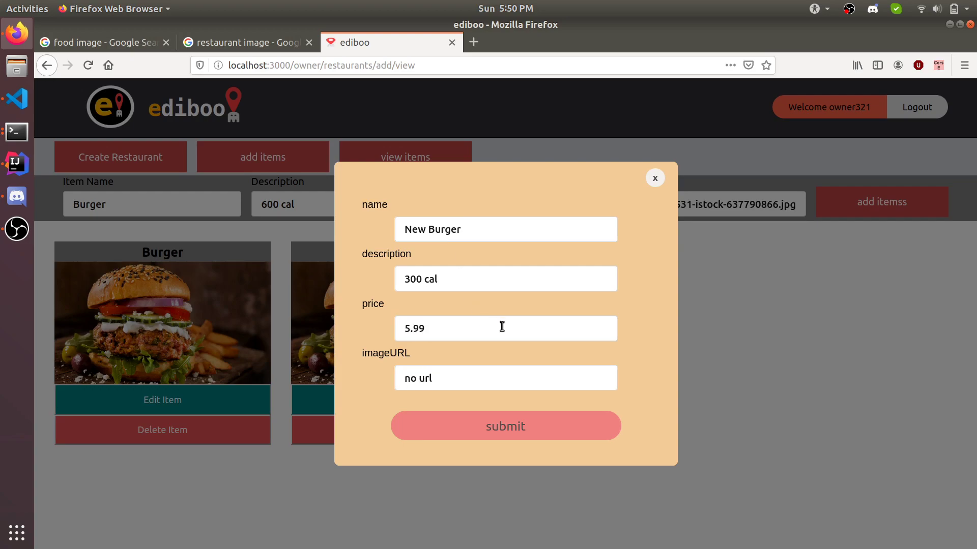
# Step: Submit the New Burger edits, retype 'est' to keep Demo Restaurant Test, and log out from home
pyautogui.click(522, 426)
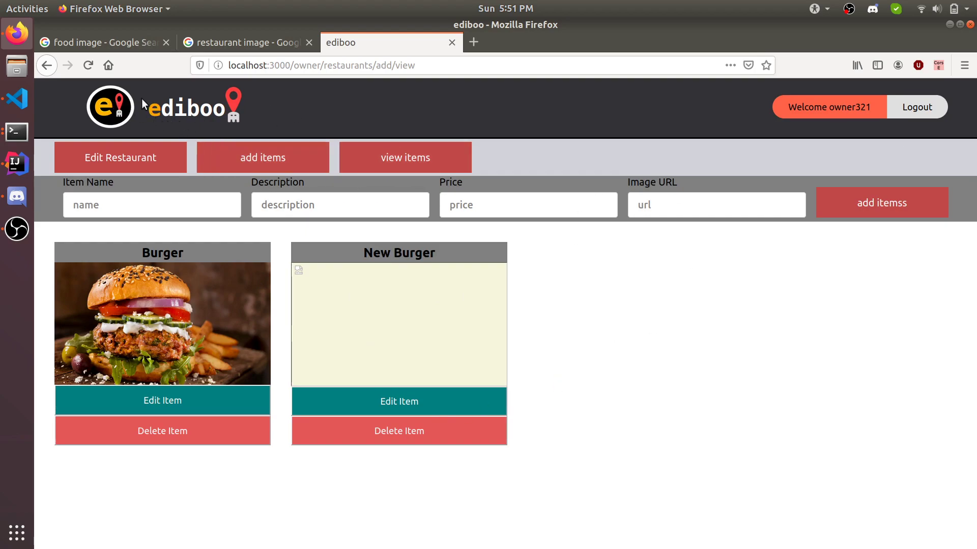
pyautogui.click(117, 158)
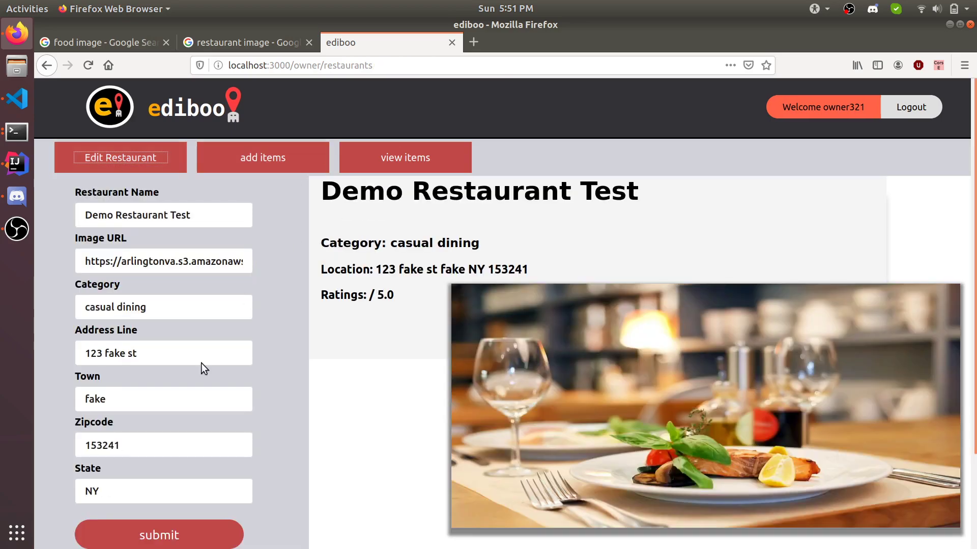
pyautogui.click(231, 217)
pyautogui.press('BackSpace')
pyautogui.press('BackSpace')
pyautogui.press('BackSpace')
pyautogui.write('est')
pyautogui.click(107, 108)
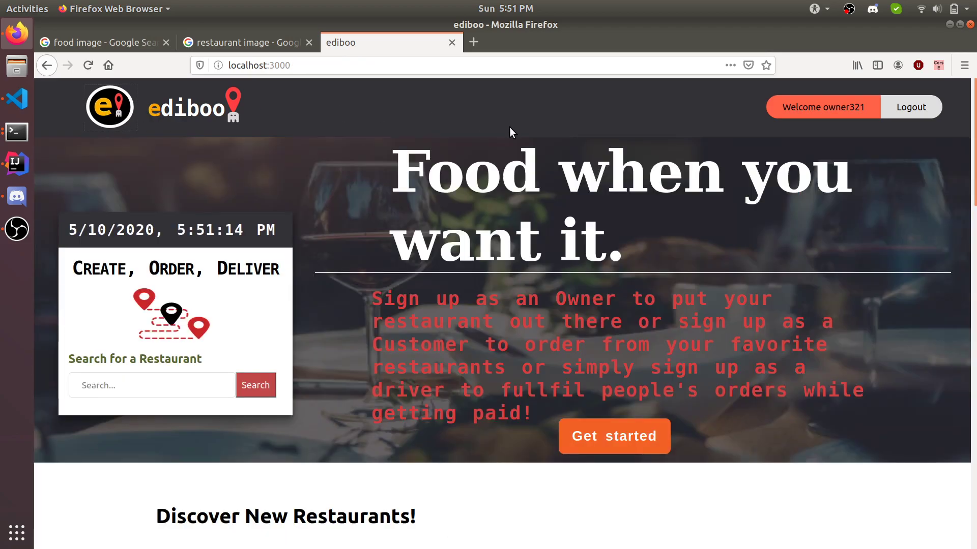
pyautogui.click(910, 106)
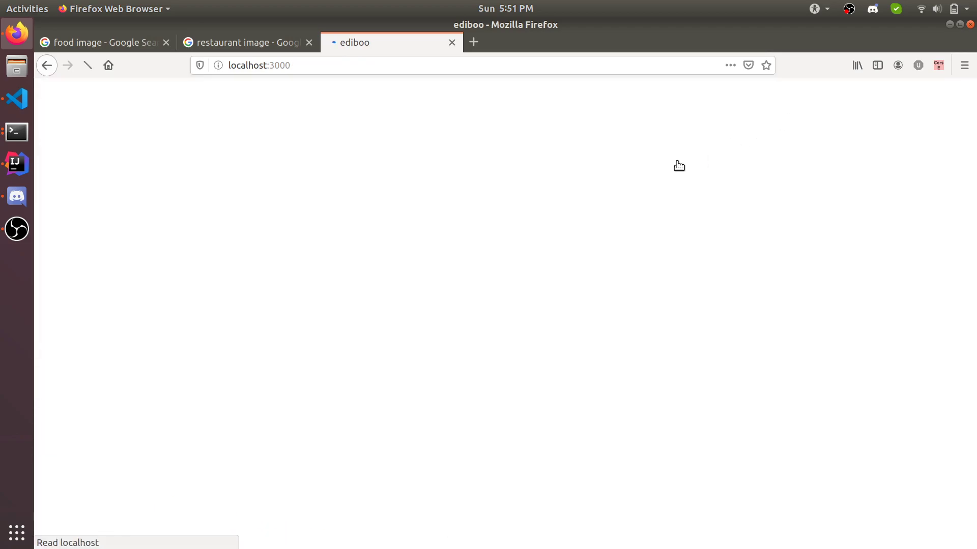
# Step: Fill the Sign Up form with a name, username, e-mail and password, and pick the Customer card
pyautogui.click(910, 113)
pyautogui.click(434, 221)
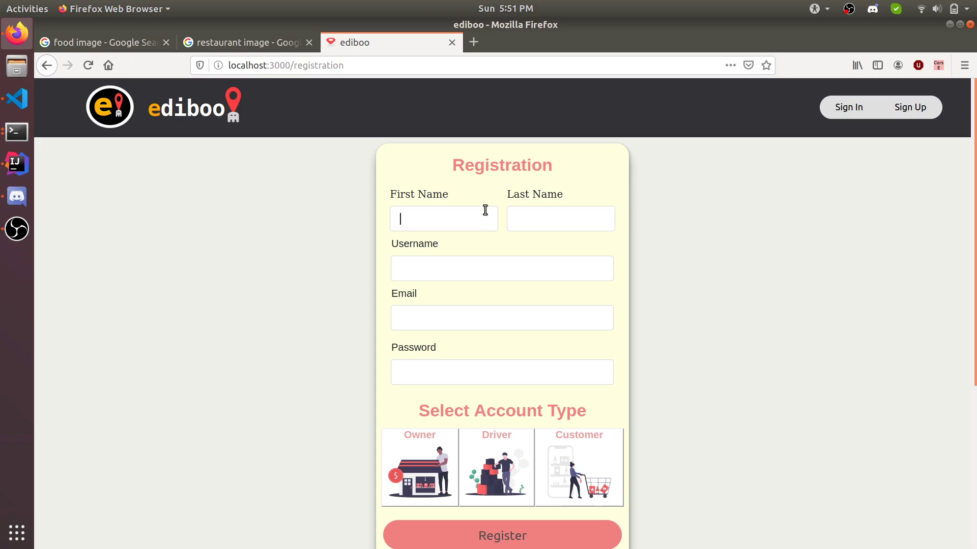
pyautogui.write('bobbob')
pyautogui.press('Tab')
pyautogui.write('bob321')
pyautogui.press('Tab')
pyautogui.write('lol@')
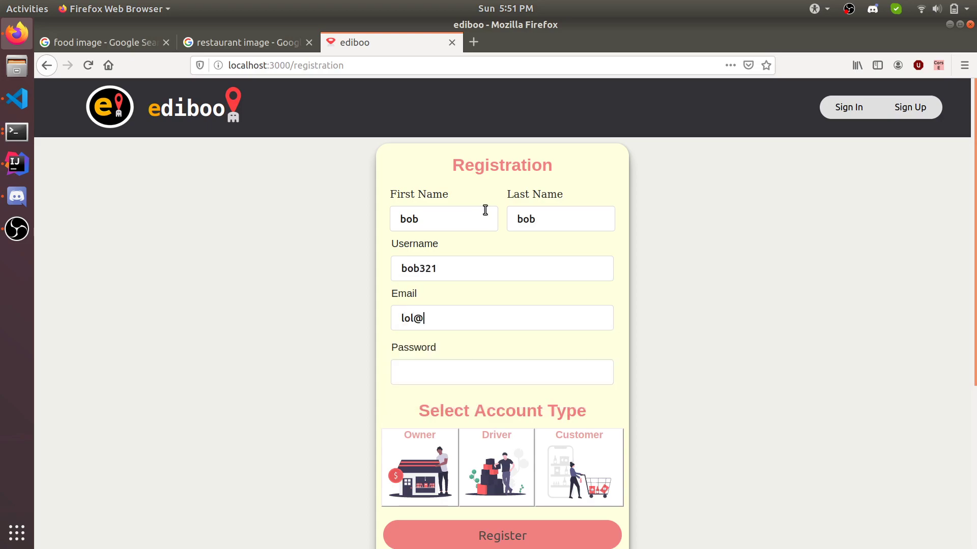
pyautogui.write('aol.com')
pyautogui.press('Tab')
pyautogui.write('123456')
pyautogui.click(609, 457)
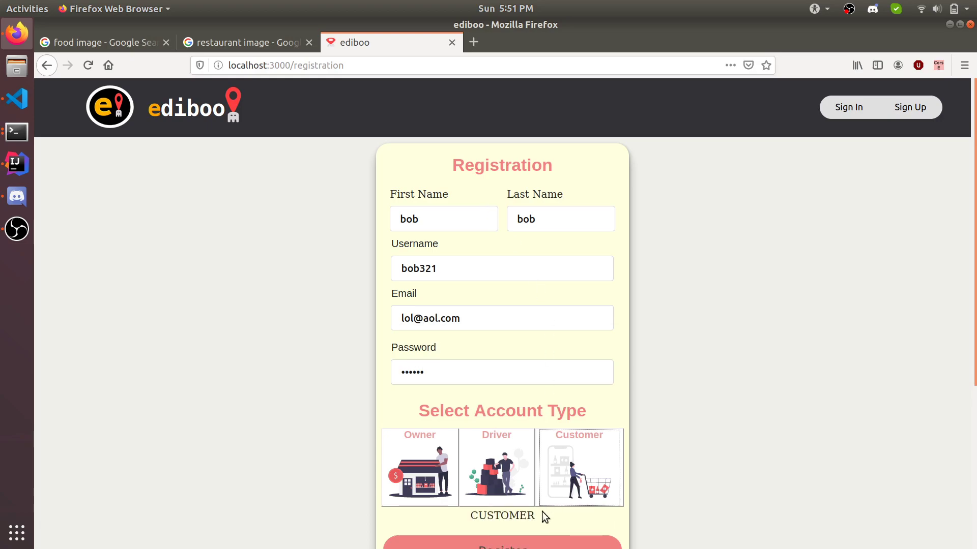
# Step: Register, then try logging in with the new username and password, with Keep me logged in ticked
pyautogui.click(502, 543)
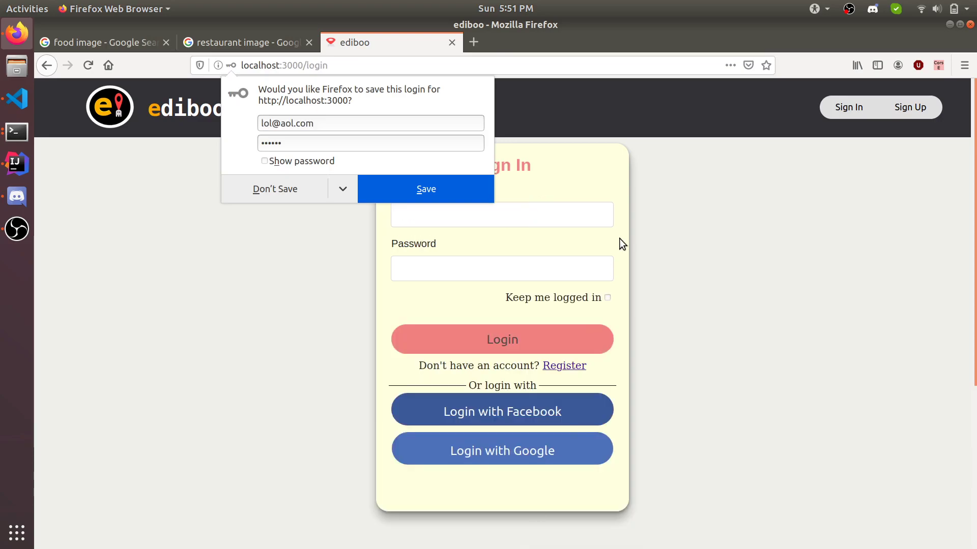
pyautogui.click(558, 225)
pyautogui.write('bob32')
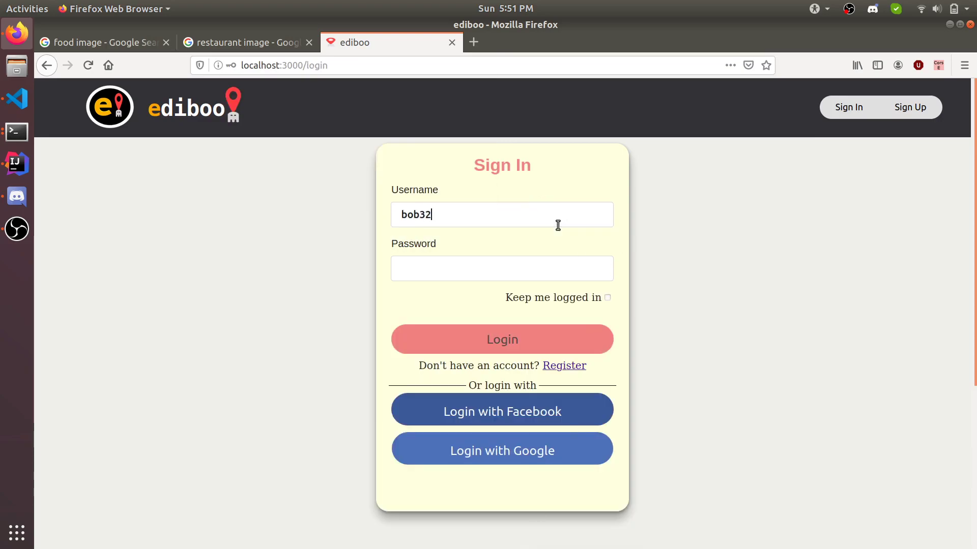
pyautogui.write('123456')
pyautogui.click(608, 297)
pyautogui.write('7')
pyautogui.click(519, 344)
# Step: Close the Login Fail! message, remove the extra password character, and log in successfully
pyautogui.click(585, 175)
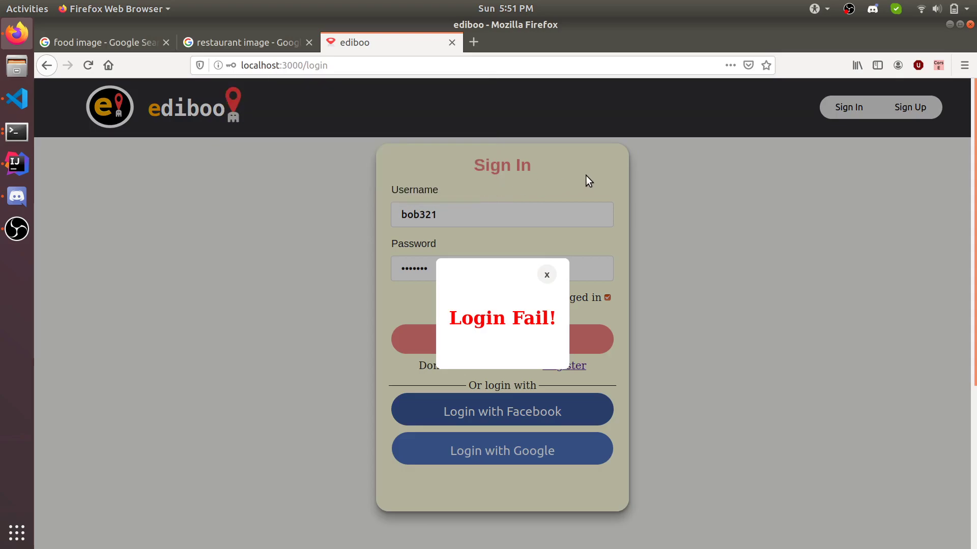
pyautogui.click(547, 275)
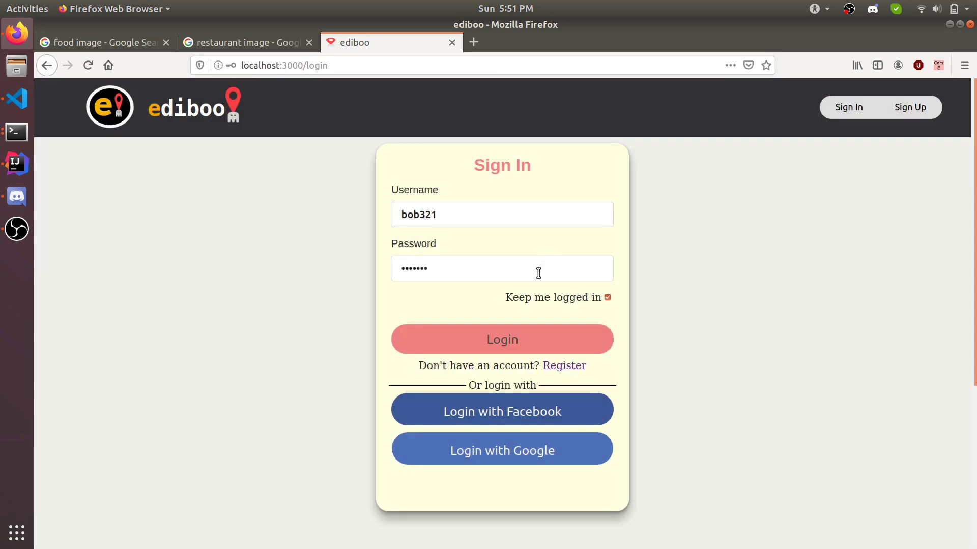
pyautogui.click(538, 274)
pyautogui.press('BackSpace')
pyautogui.click(506, 342)
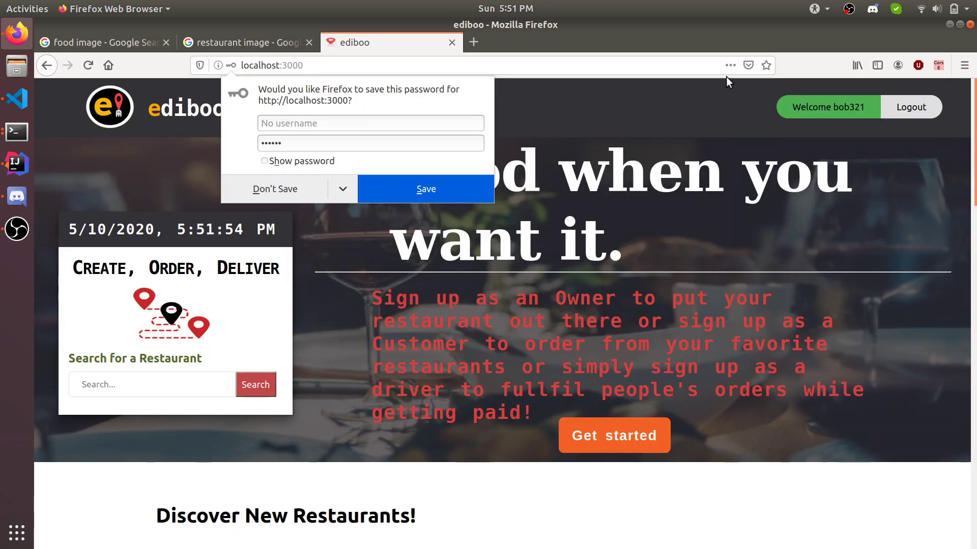
pyautogui.click(728, 105)
# Step: Go to My account > Active Orders, which shows No orders yet
pyautogui.click(812, 107)
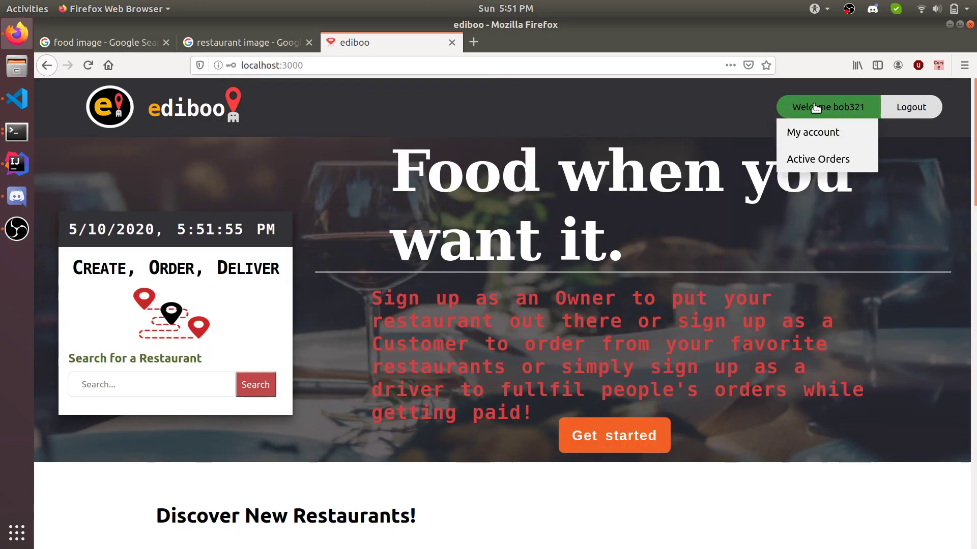
pyautogui.click(820, 134)
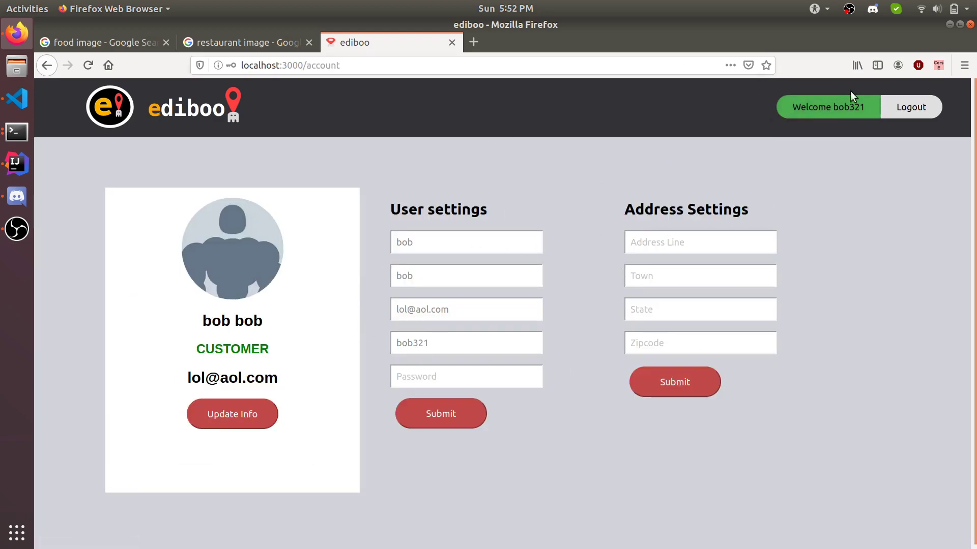
pyautogui.moveTo(844, 109)
pyautogui.click(815, 157)
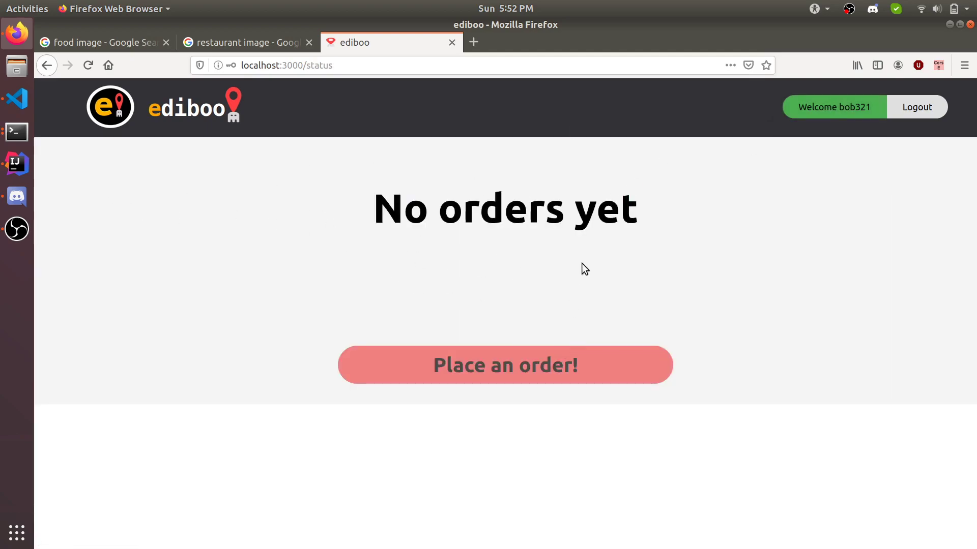
# Step: Browse restaurants via Place an order! and open the Demo Restaurant Test menu
pyautogui.click(459, 368)
pyautogui.scroll(-10, 515, 190)
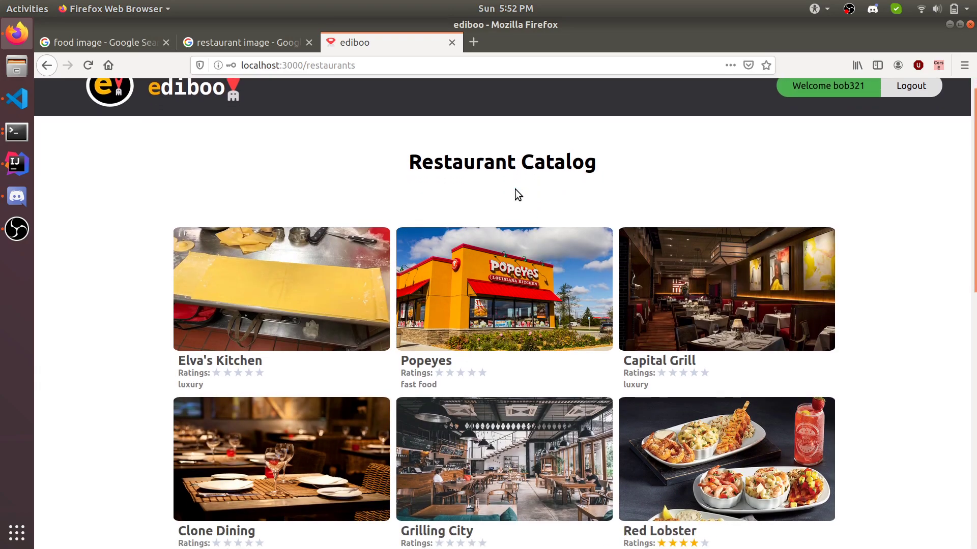
pyautogui.scroll(6, 515, 188)
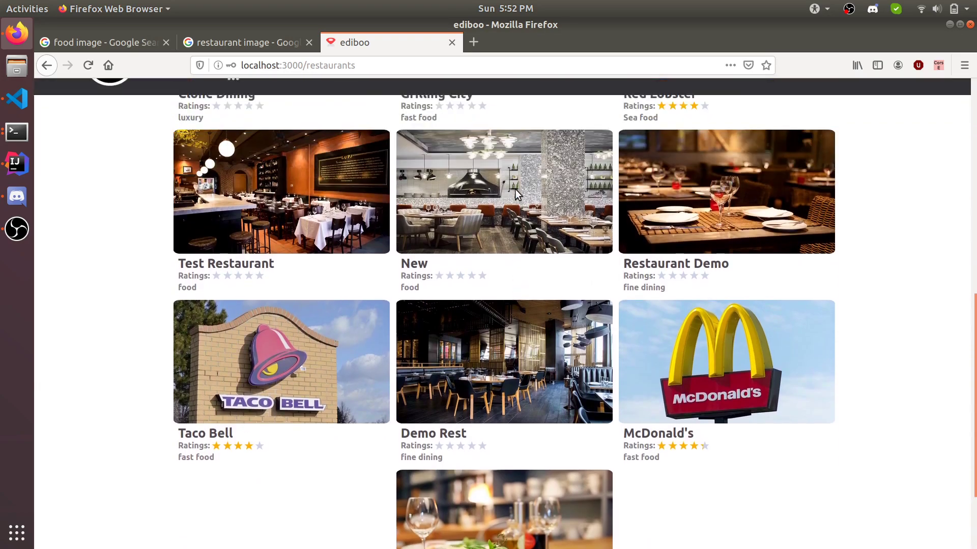
pyautogui.scroll(-6, 514, 188)
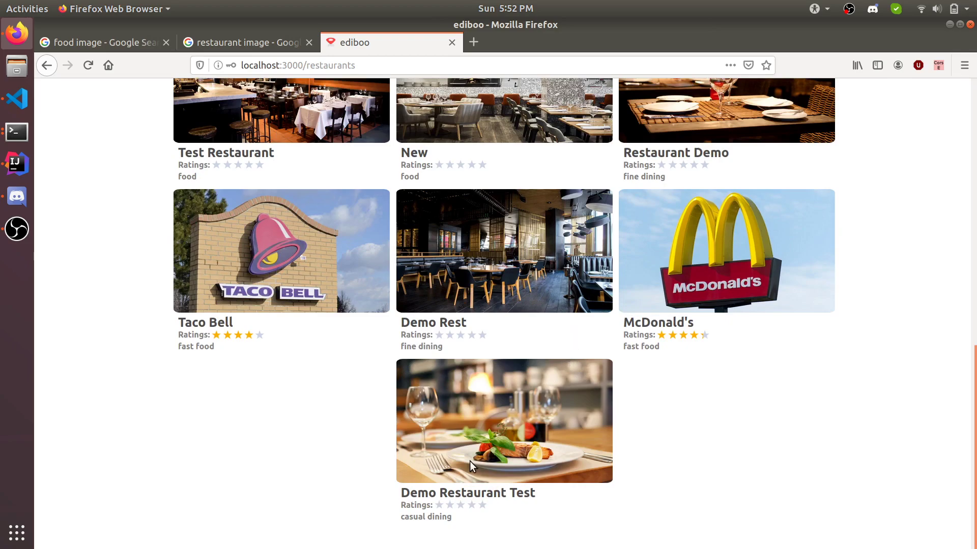
pyautogui.click(486, 426)
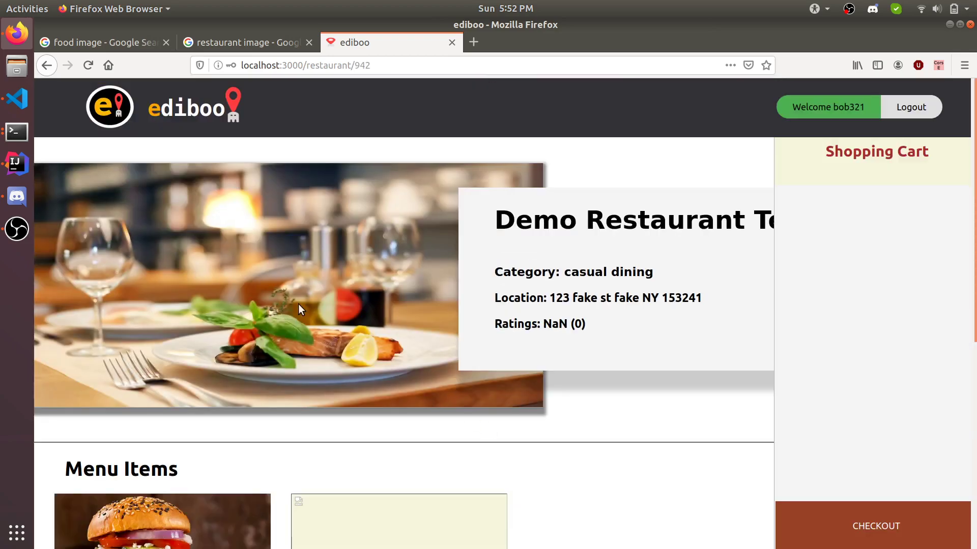
pyautogui.moveTo(535, 329); pyautogui.dragTo(602, 334)
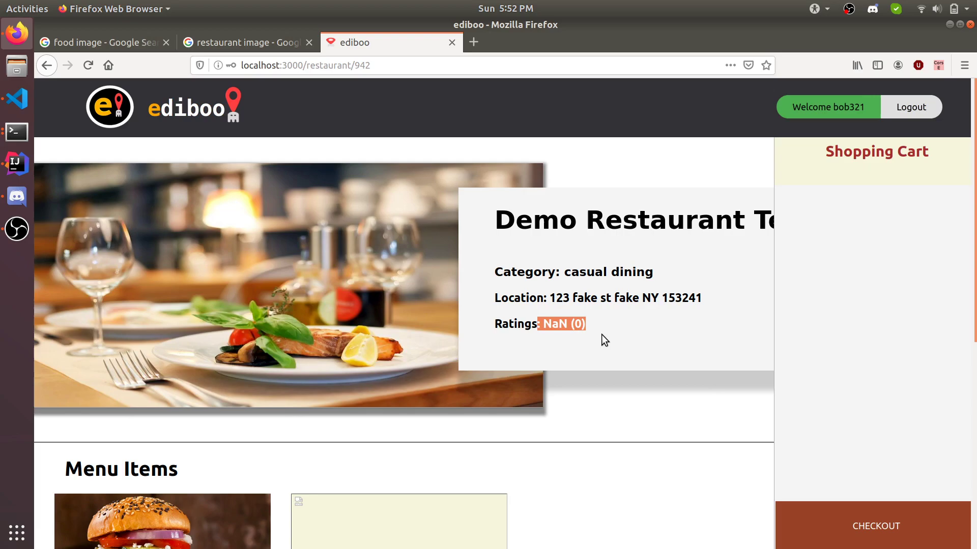
pyautogui.click(601, 334)
pyautogui.scroll(-5, 602, 334)
pyautogui.scroll(2, 602, 334)
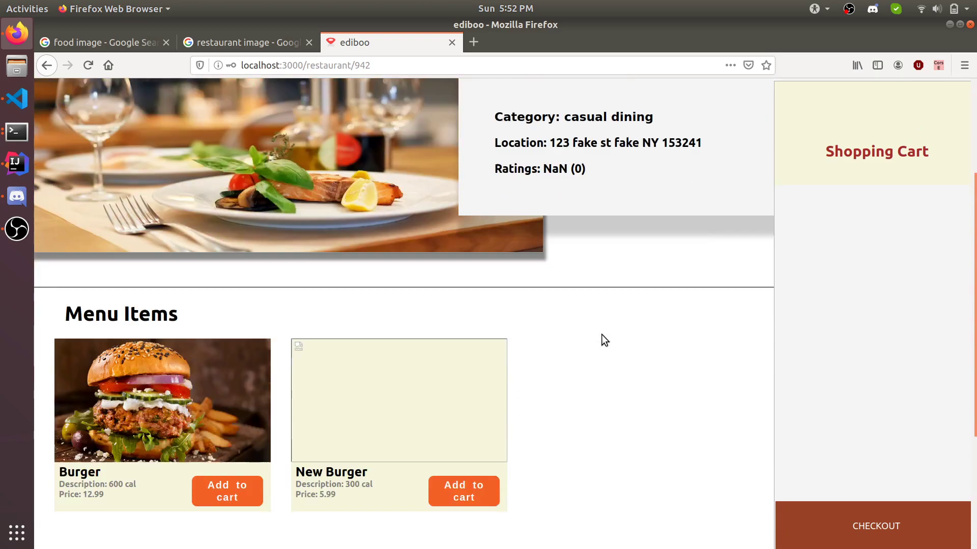
pyautogui.scroll(-3, 602, 340)
pyautogui.scroll(1, 453, 353)
pyautogui.scroll(3, 377, 364)
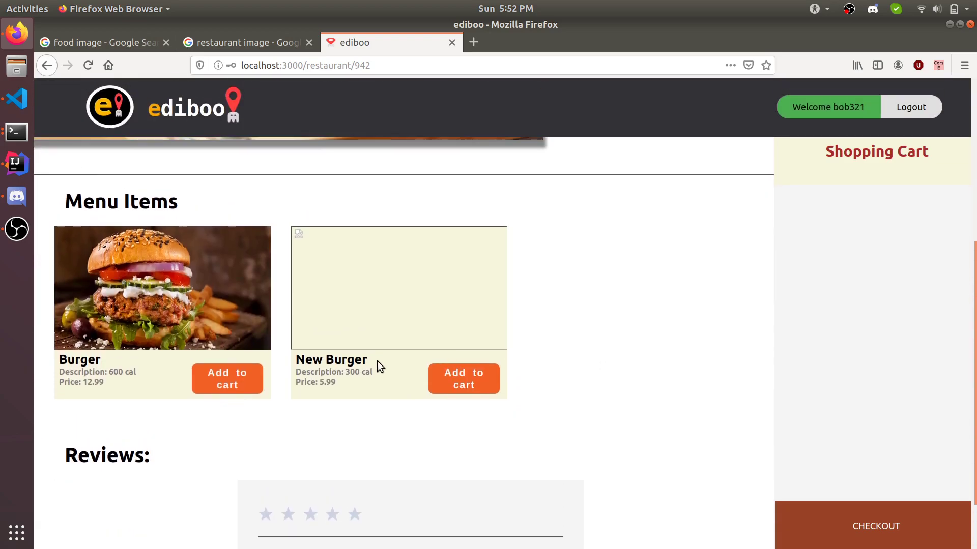
# Step: Put four Burgers and one New Burger in the cart and check out
pyautogui.click(220, 524)
pyautogui.click(220, 522)
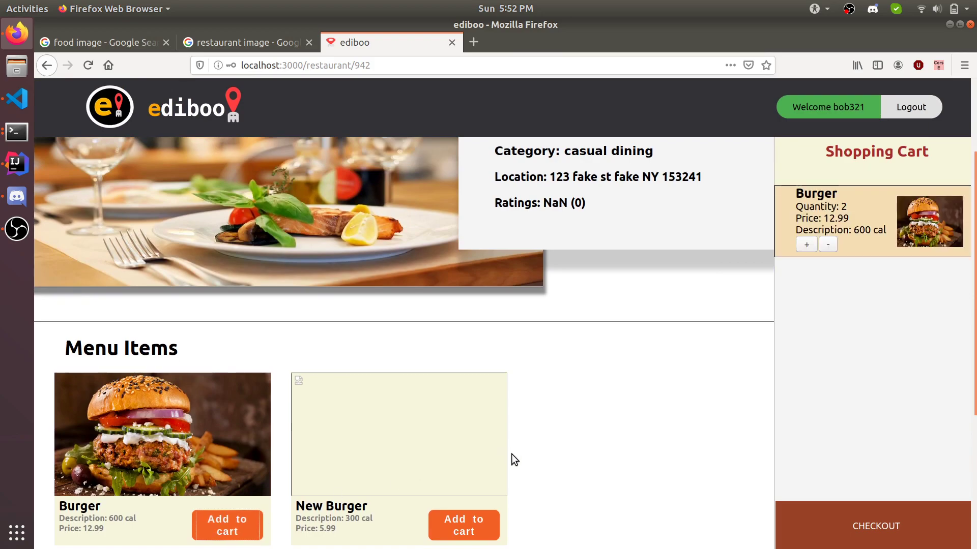
pyautogui.click(475, 519)
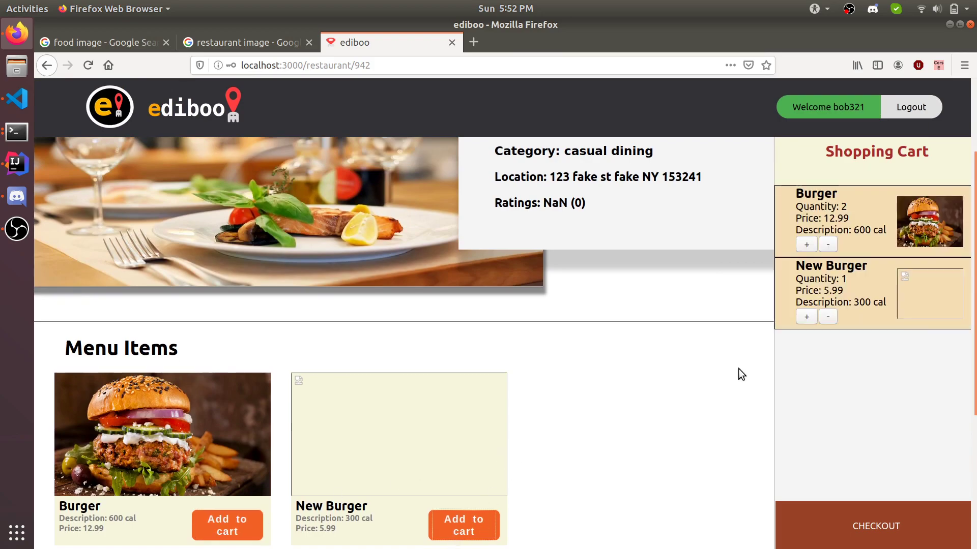
pyautogui.click(828, 316)
pyautogui.click(806, 245)
pyautogui.click(806, 245)
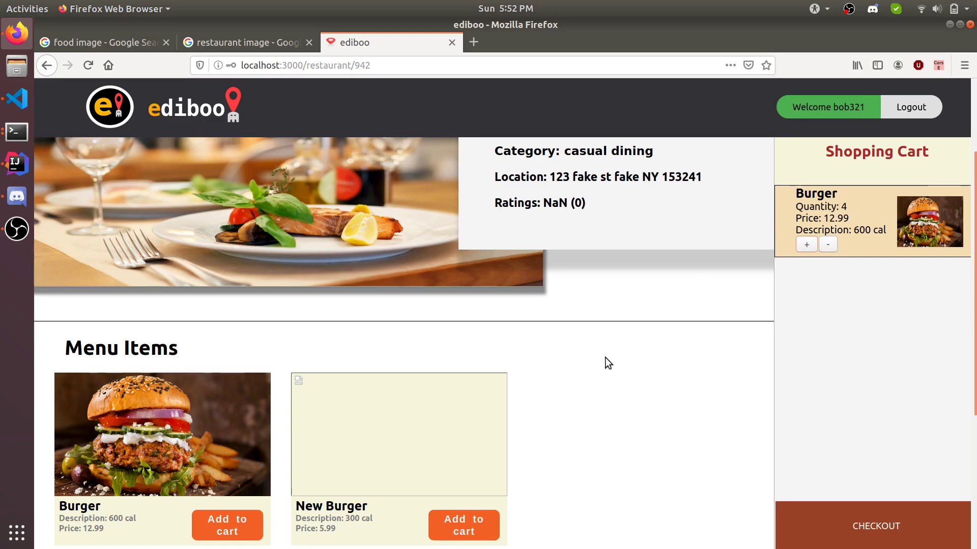
pyautogui.click(469, 531)
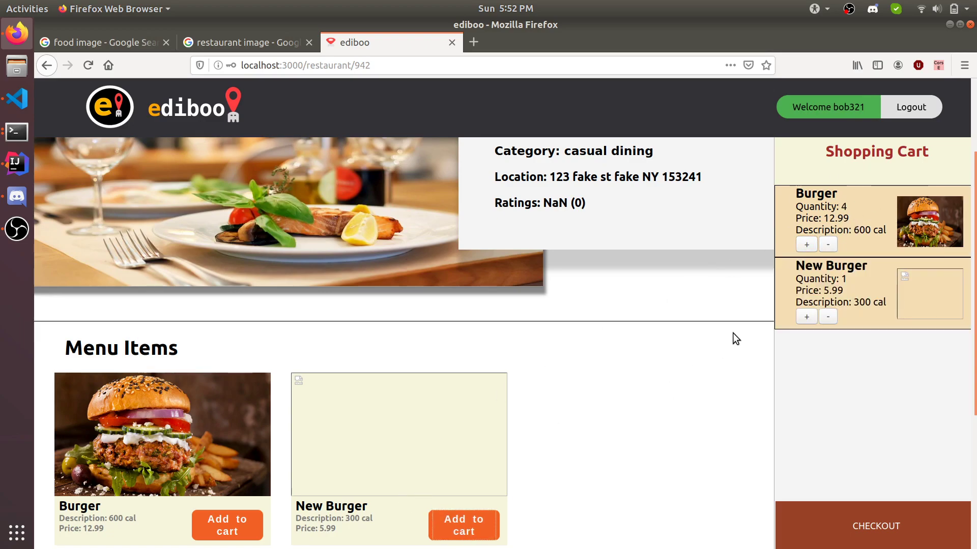
pyautogui.click(845, 530)
# Step: Enter the card number, expiration, CV code, card holder name and street address
pyautogui.click(524, 234)
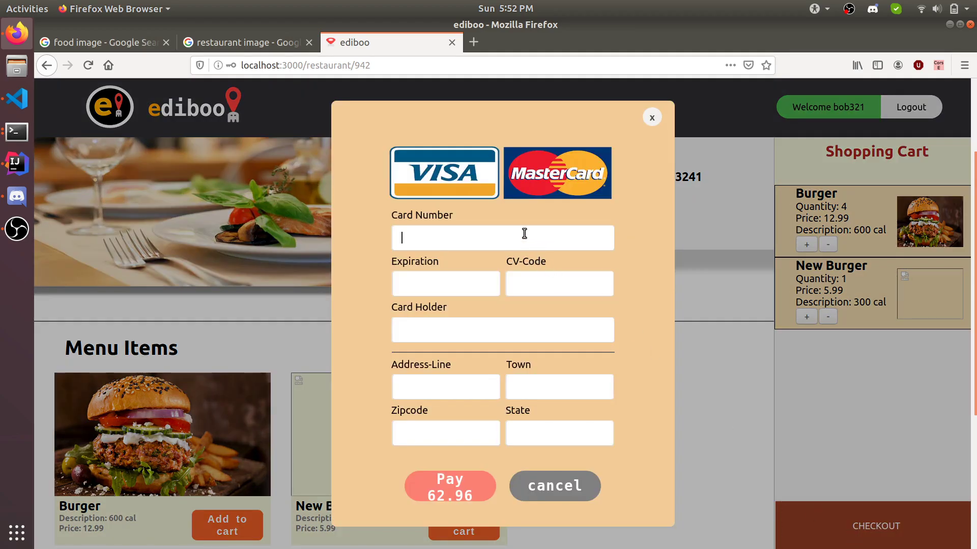
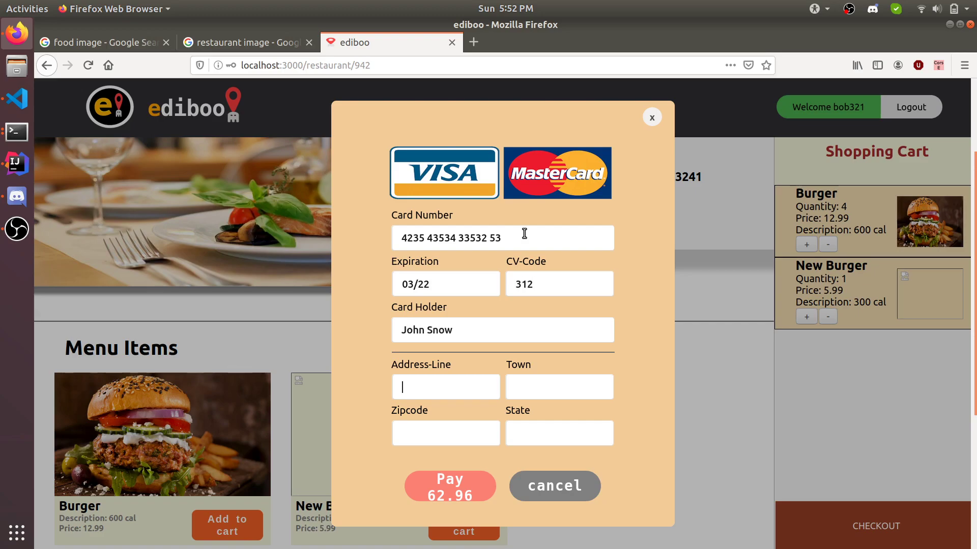
# Step: Add the delivery town, zipcode and state, and pay 62.96
pyautogui.press('Tab')
pyautogui.write('salem')
pyautogui.press('Tab')
pyautogui.write('432')
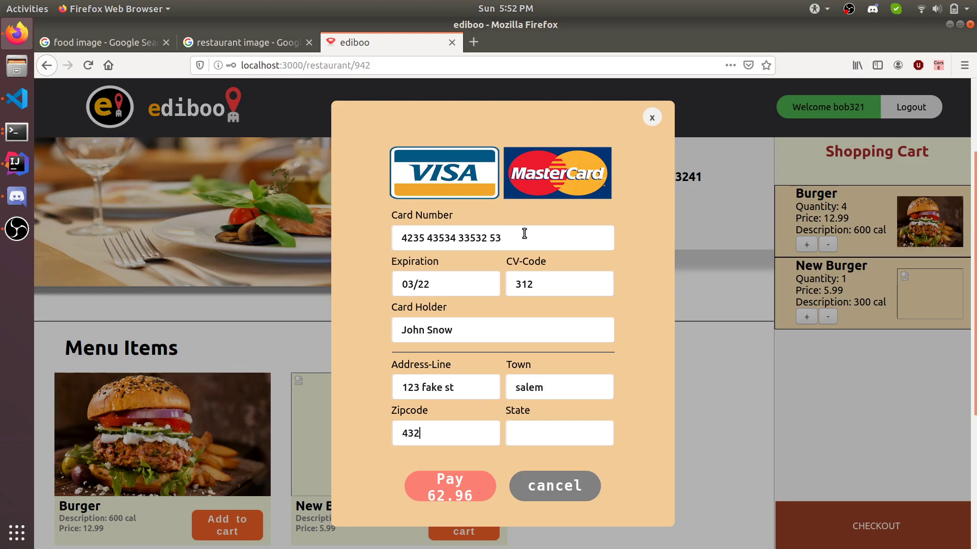
pyautogui.write('1NY')
pyautogui.click(439, 487)
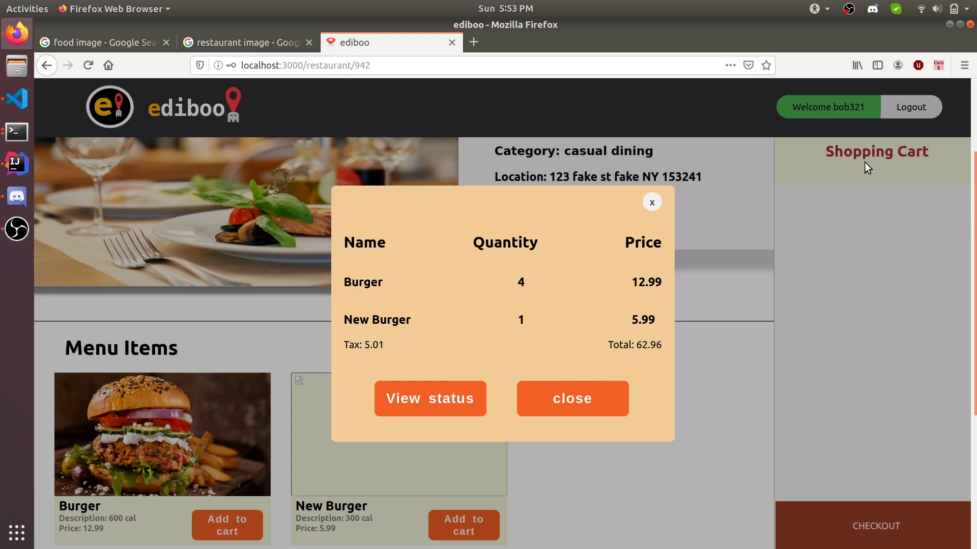
# Step: Open View status to see the order Confirmed, dated 05/10/2020, with a pending 62.96 bill
pyautogui.moveTo(840, 108)
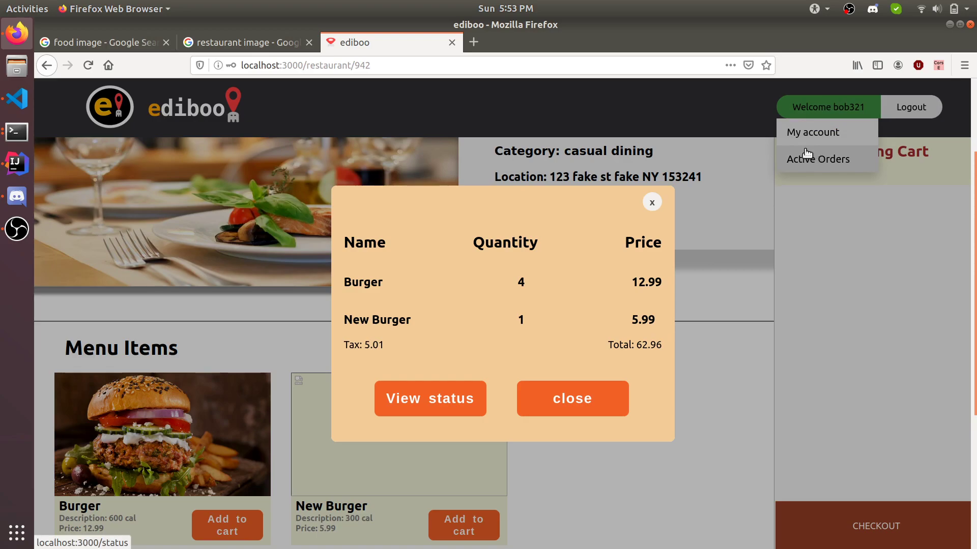
pyautogui.click(433, 412)
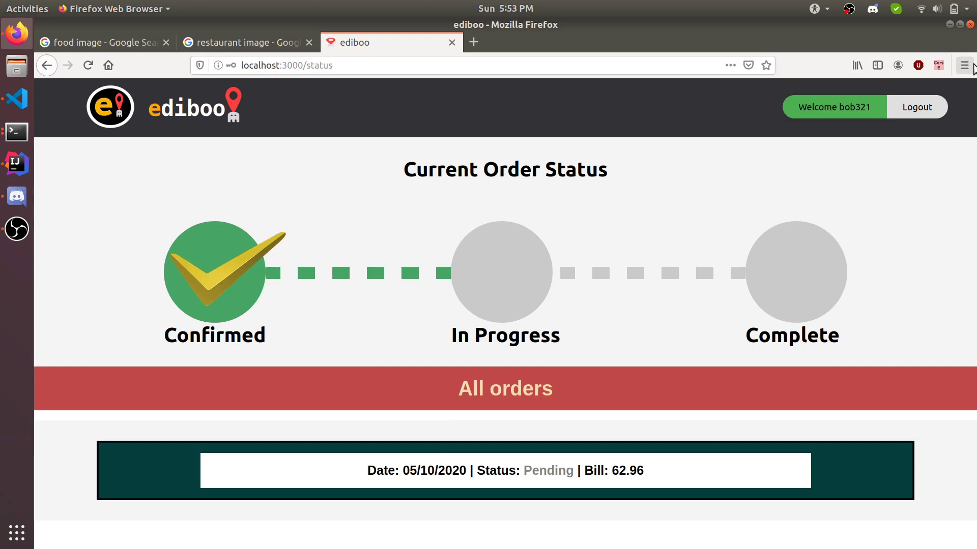
# Step: Open a new Firefox private window and load localhost:3000
pyautogui.click(966, 66)
pyautogui.click(820, 153)
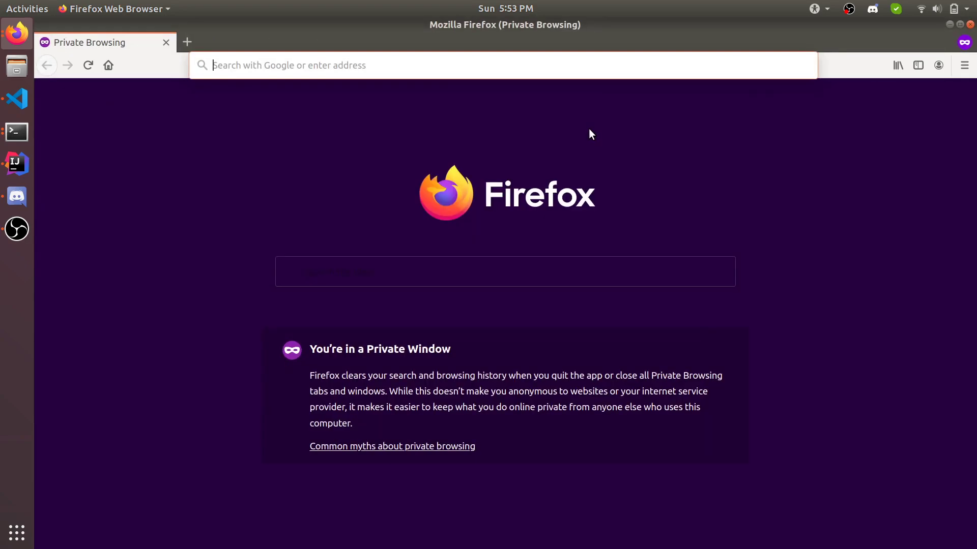
pyautogui.write('localhost:3000')
pyautogui.press('Return')
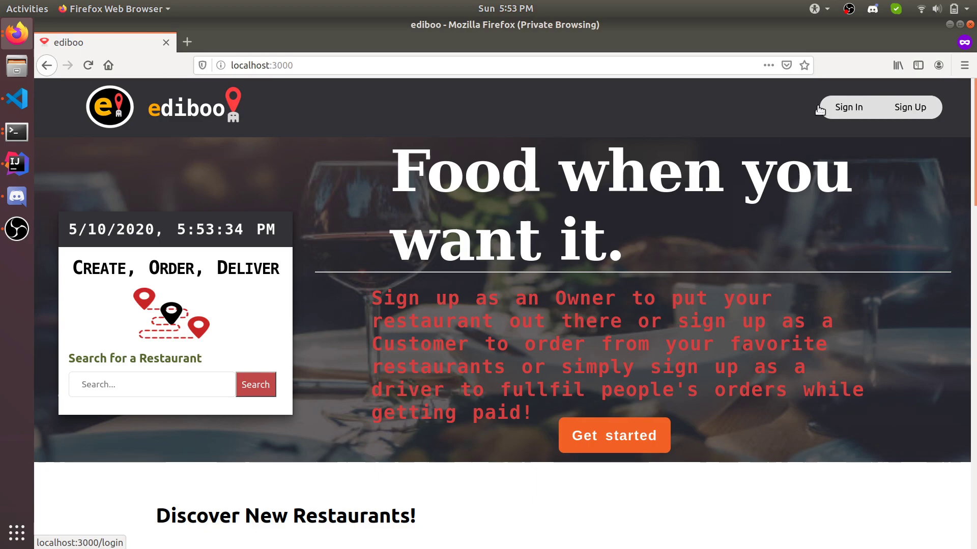
# Step: Sign in with the driver's username and password, correcting the username before logging in
pyautogui.click(829, 109)
pyautogui.click(529, 214)
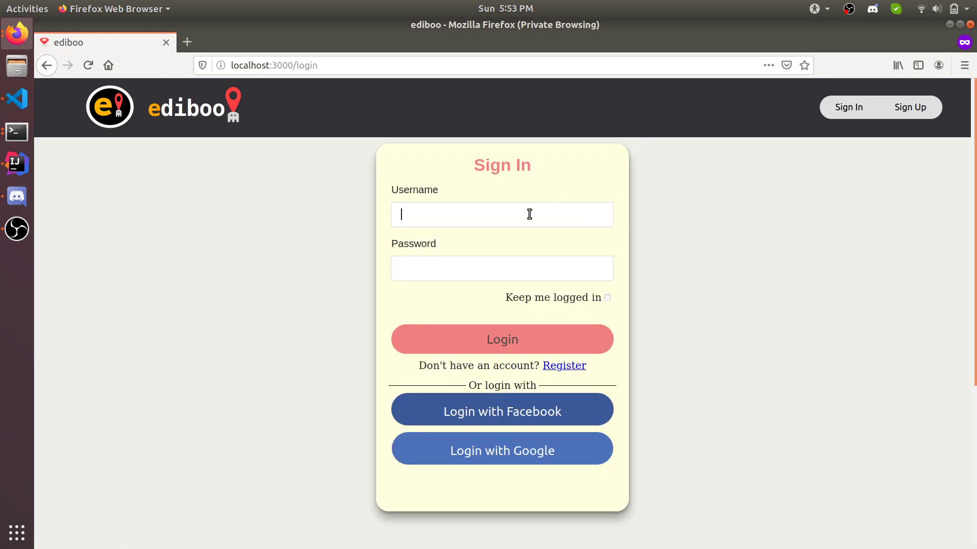
pyautogui.write('driver123')
pyautogui.press('Tab')
pyautogui.click(530, 214)
pyautogui.press('BackSpace')
pyautogui.press('BackSpace')
pyautogui.press('BackSpace')
pyautogui.click(527, 346)
# Step: As the driver, open Find Orders and accept the 62.96 order, confirming with OK
pyautogui.moveTo(853, 117)
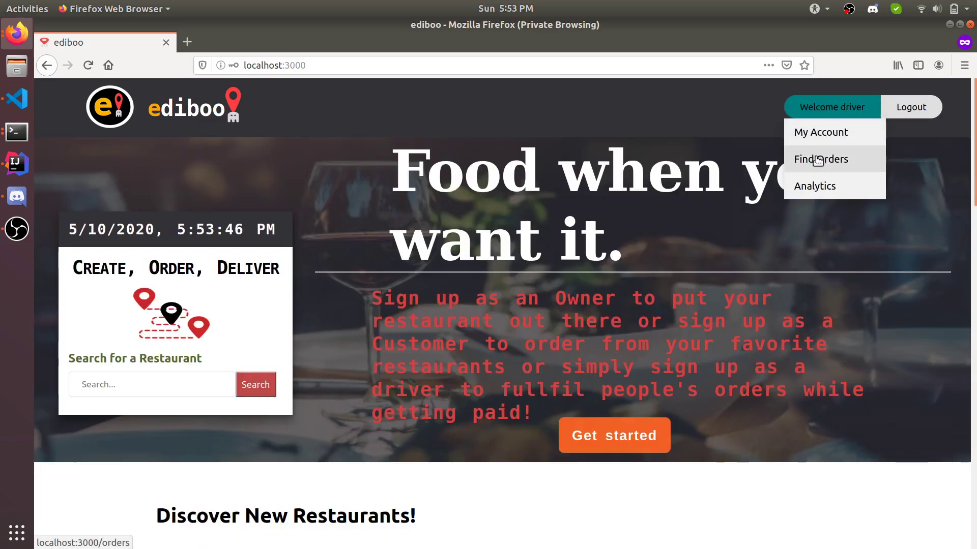
pyautogui.click(801, 159)
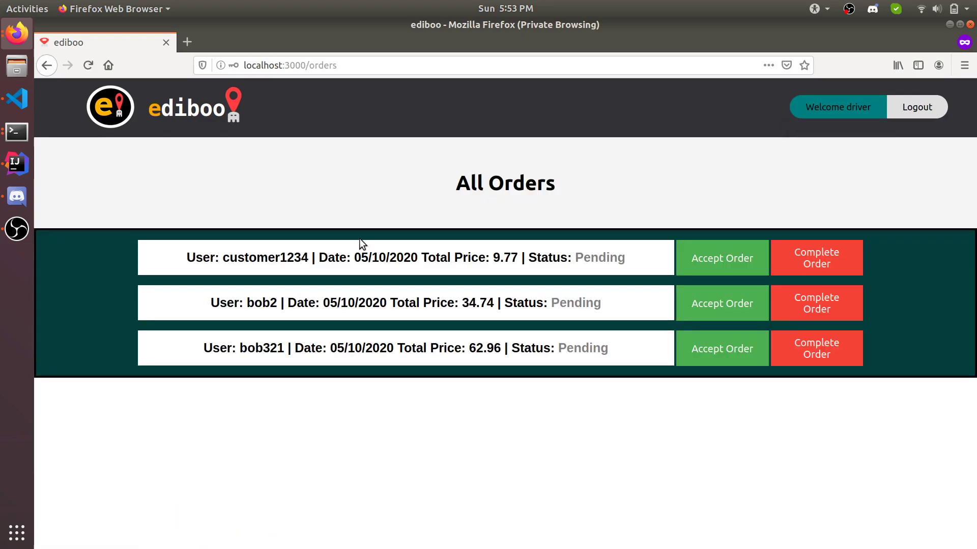
pyautogui.moveTo(547, 237)
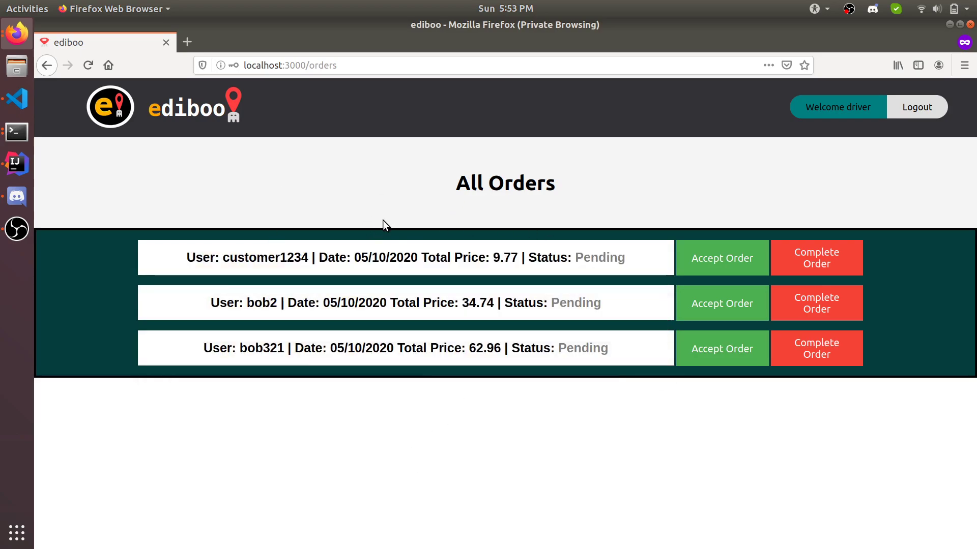
pyautogui.moveTo(297, 368)
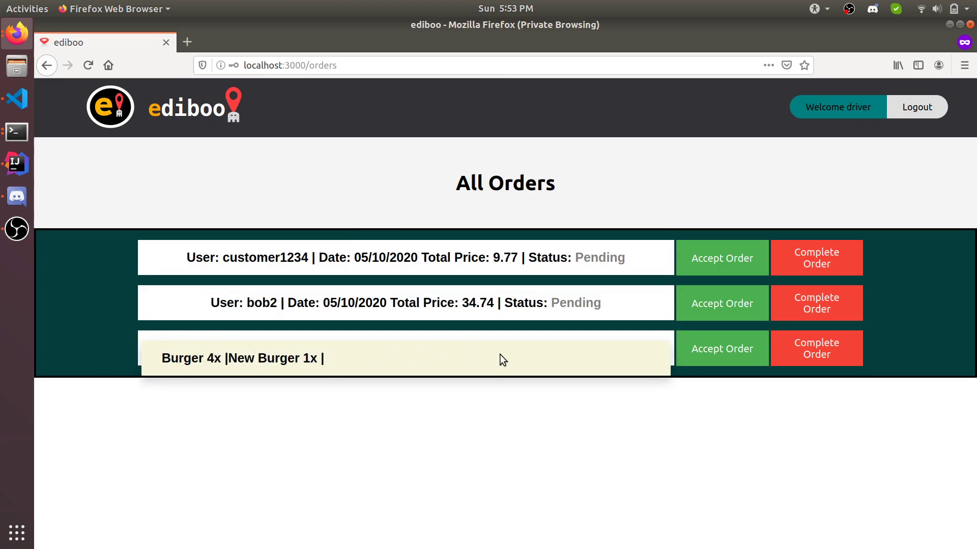
pyautogui.click(737, 357)
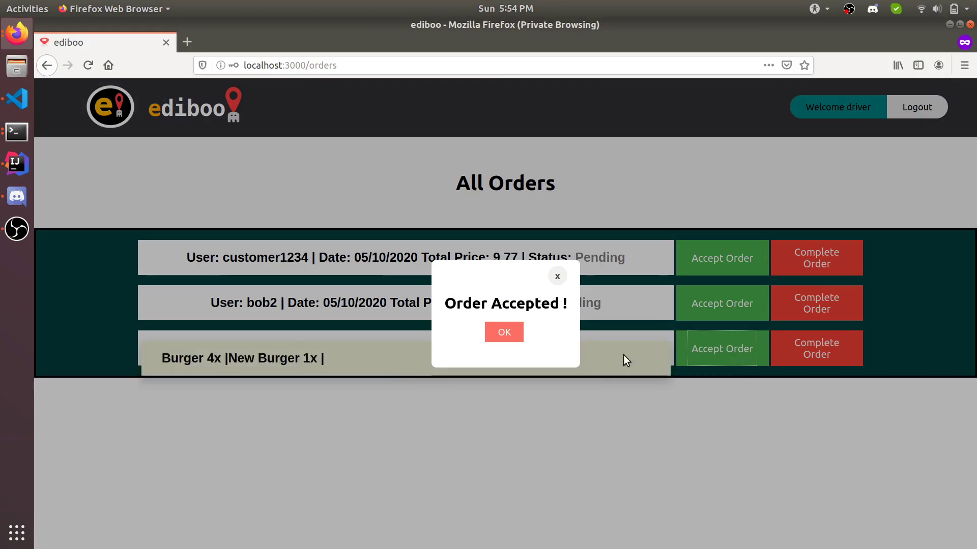
pyautogui.click(503, 336)
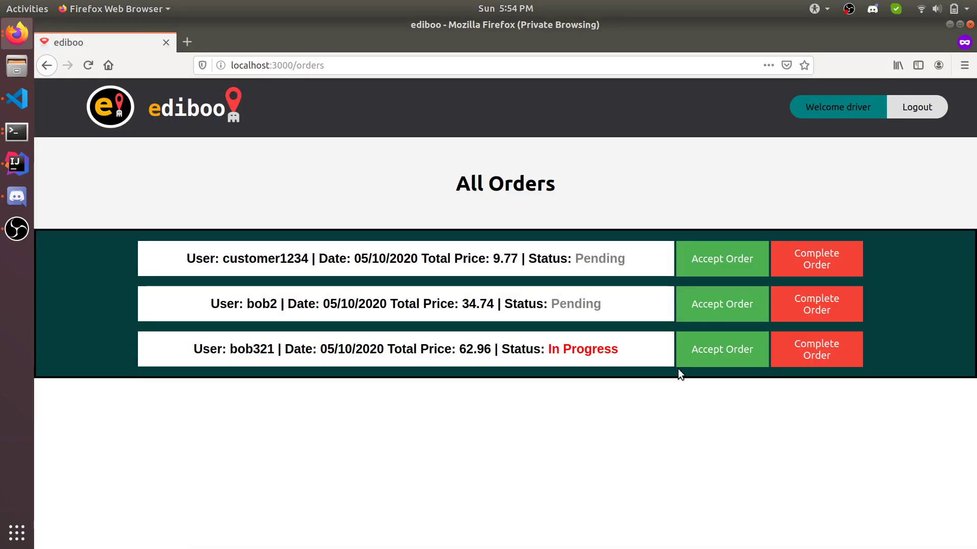
# Step: Switch to the customer's window and reload the order status page to show the update
pyautogui.click(17, 33)
pyautogui.click(98, 134)
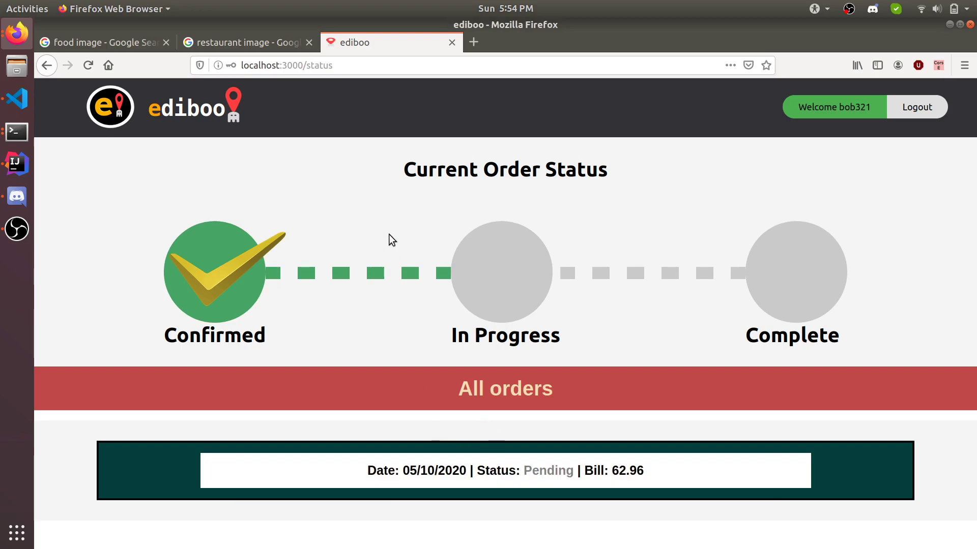
pyautogui.click(857, 113)
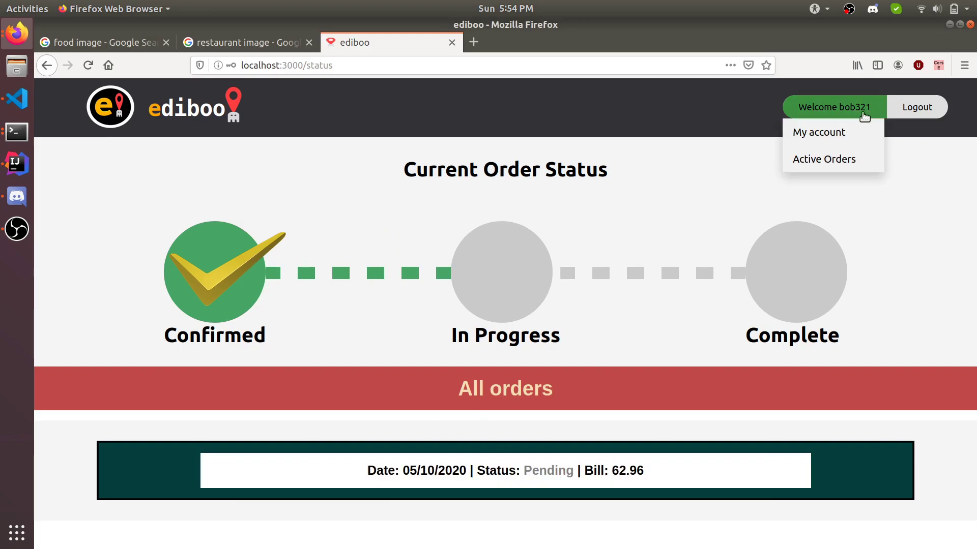
pyautogui.click(88, 65)
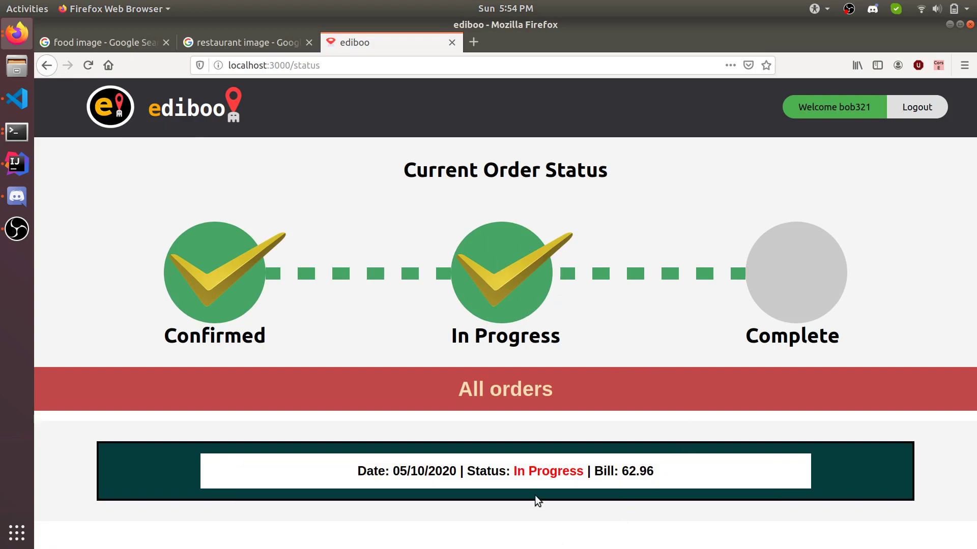
pyautogui.moveTo(530, 490)
# Step: In the driver's window, mark the $62.96 in-progress order complete
pyautogui.click(1, 45)
pyautogui.click(109, 167)
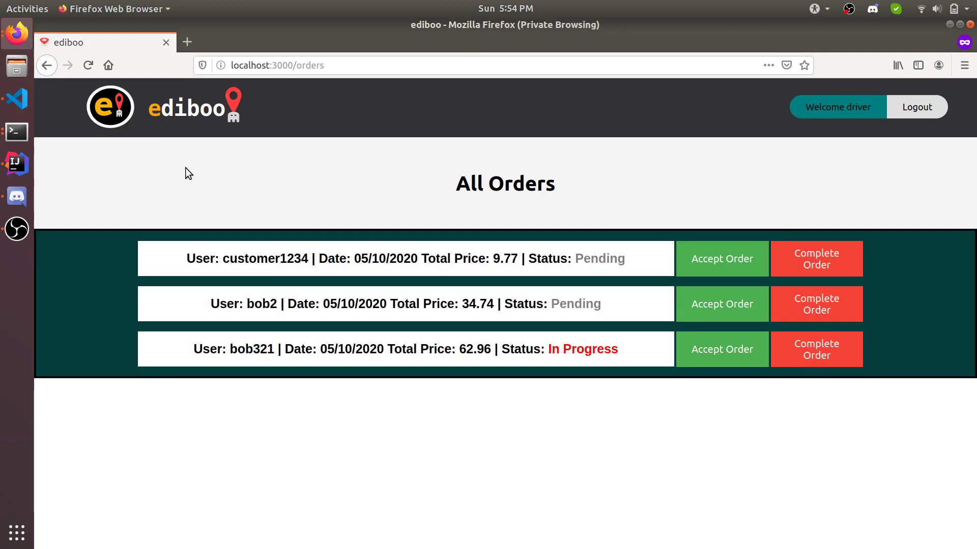
pyautogui.click(843, 359)
pyautogui.click(509, 332)
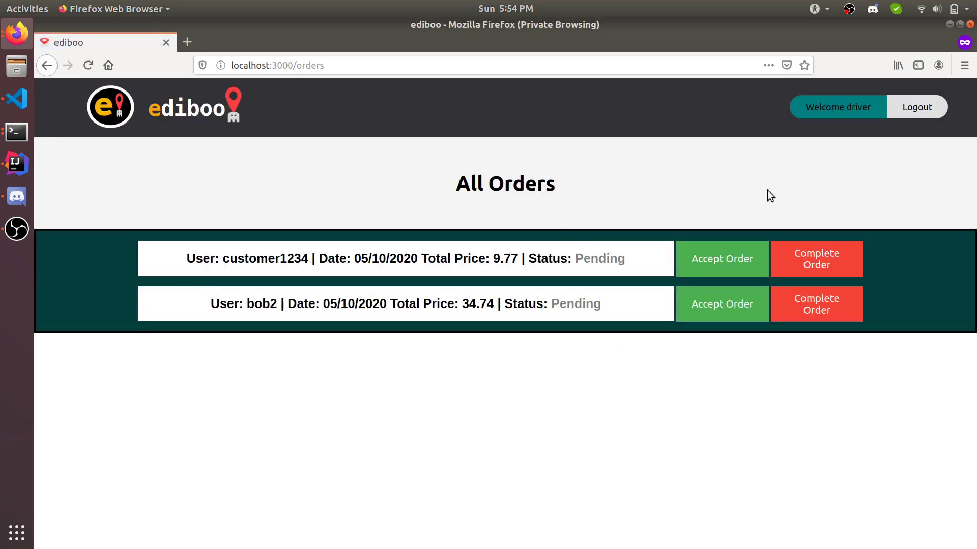
# Step: Check the driver's earnings analytics, showing Total Earnings of $35.61
pyautogui.click(855, 116)
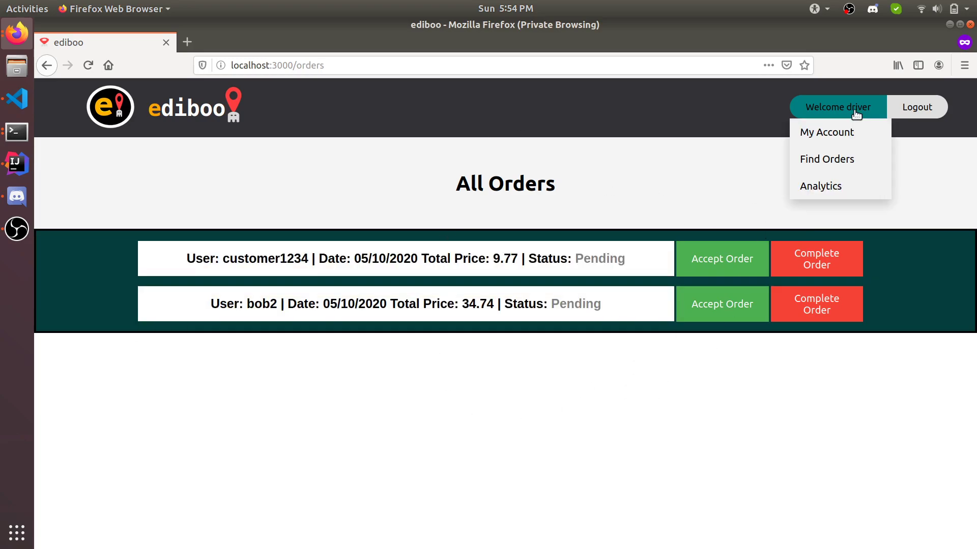
pyautogui.click(856, 188)
pyautogui.doubleClick(543, 254)
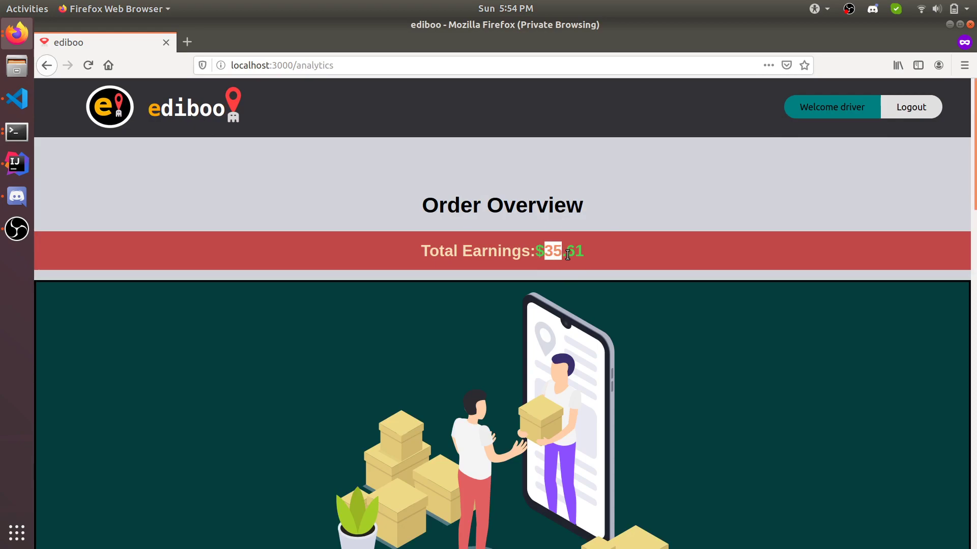
pyautogui.click(578, 255)
pyautogui.moveTo(549, 239); pyautogui.dragTo(584, 253)
pyautogui.click(597, 246)
pyautogui.click(608, 255)
pyautogui.click(583, 252)
# Step: Accept the $9.77 pending order and mark it complete
pyautogui.moveTo(829, 108)
pyautogui.click(801, 157)
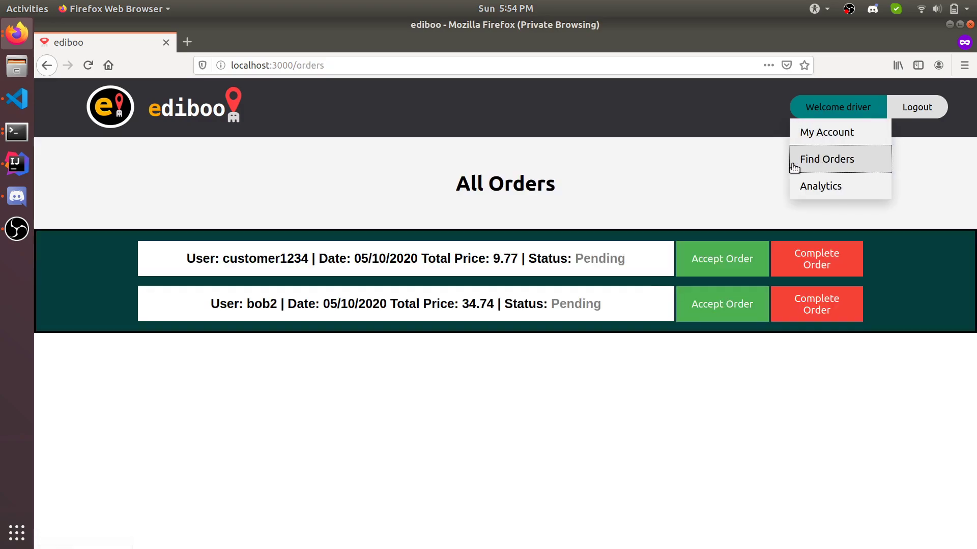
pyautogui.click(723, 252)
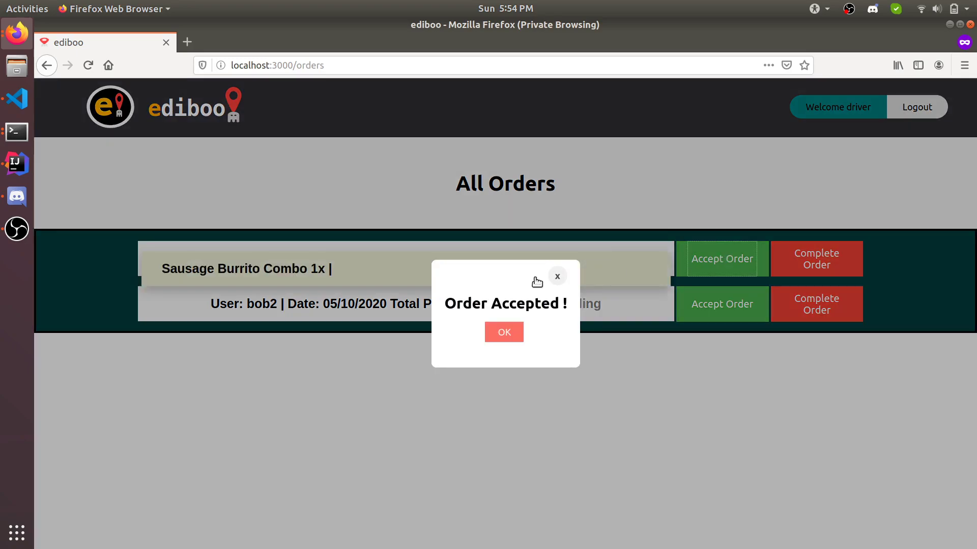
pyautogui.click(511, 328)
pyautogui.click(816, 313)
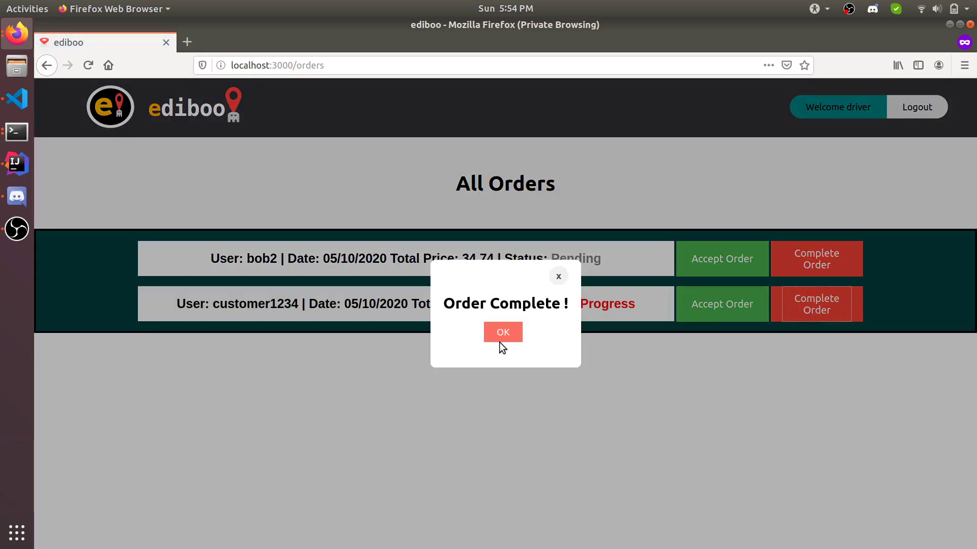
pyautogui.click(500, 342)
# Step: Recheck the driver's analytics, now showing Total Earnings of $36.59
pyautogui.moveTo(835, 112)
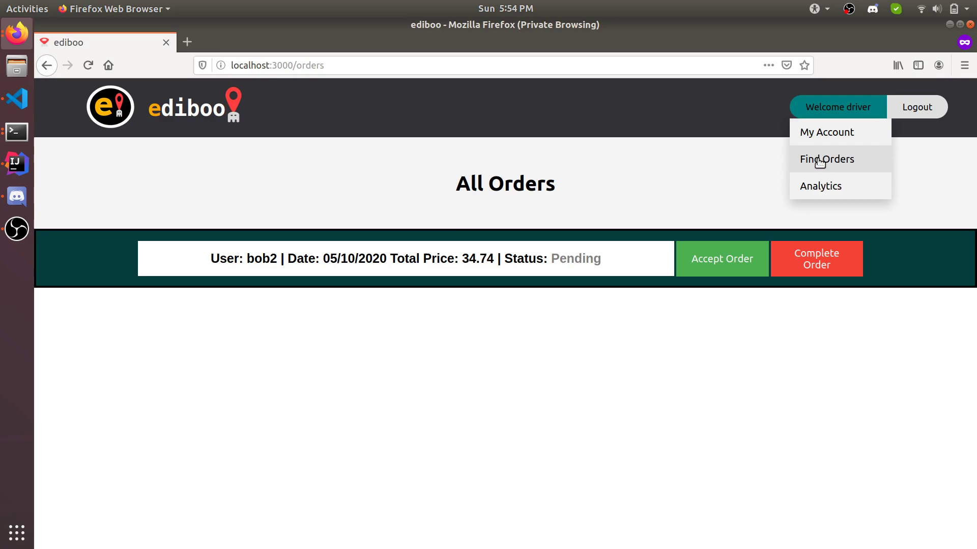
pyautogui.click(817, 186)
pyautogui.moveTo(540, 253); pyautogui.dragTo(615, 255)
pyautogui.click(585, 252)
pyautogui.click(534, 254)
pyautogui.click(616, 250)
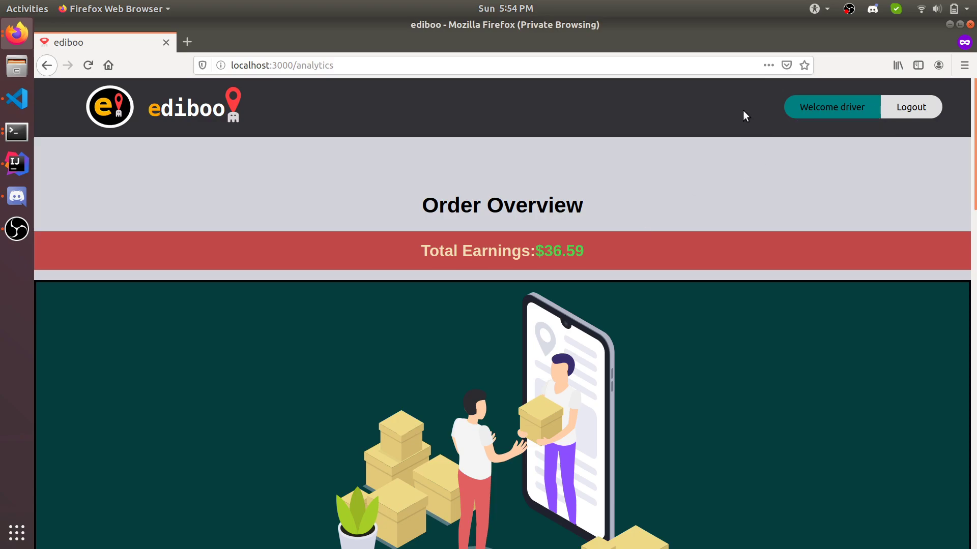
# Step: Log the driver out and sign in as the restaurant owner
pyautogui.click(899, 112)
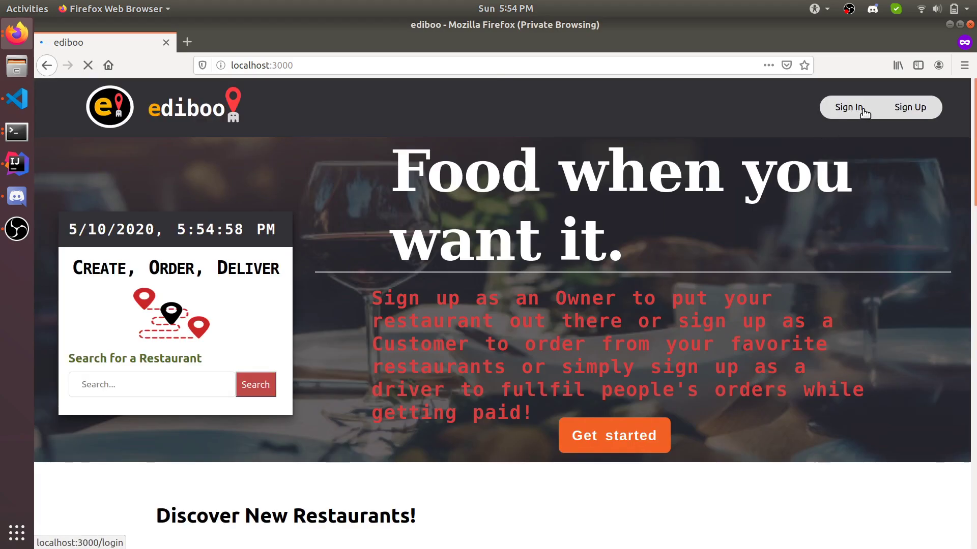
pyautogui.click(860, 107)
pyautogui.click(511, 209)
pyautogui.write('owner321')
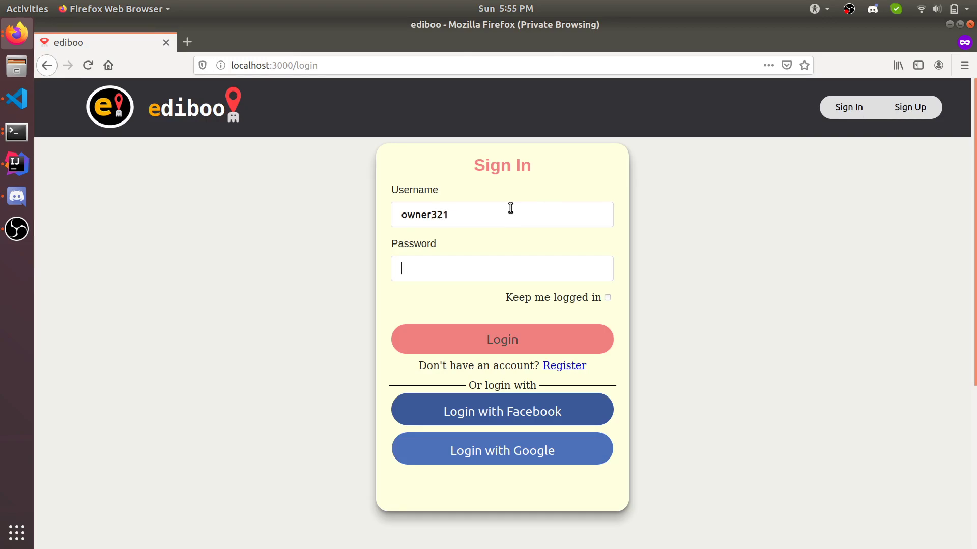
pyautogui.click(484, 341)
# Step: Review the owner's analytics showing $62.96 earned, then switch to the customer's window
pyautogui.moveTo(843, 116)
pyautogui.click(811, 158)
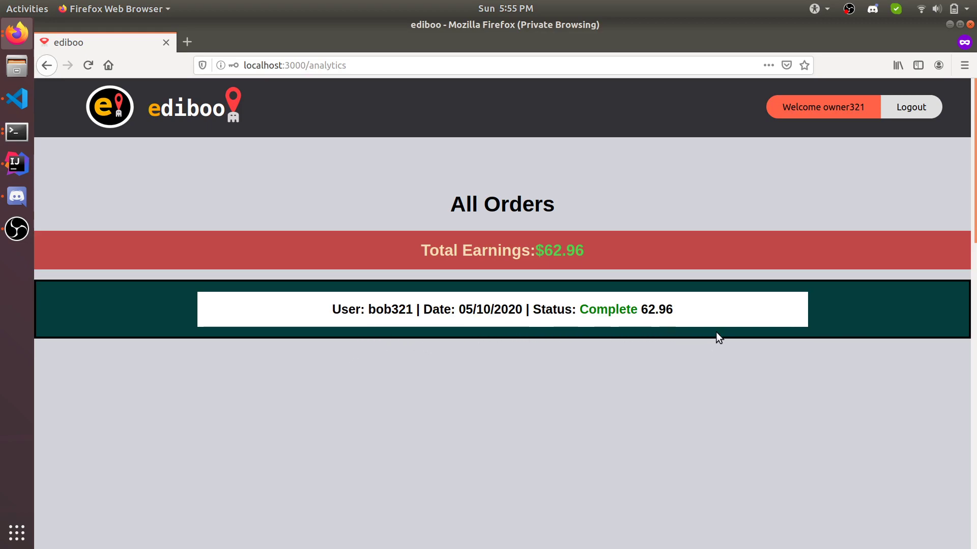
pyautogui.moveTo(535, 250); pyautogui.dragTo(589, 253)
pyautogui.click(538, 255)
pyautogui.click(589, 252)
pyautogui.moveTo(421, 323)
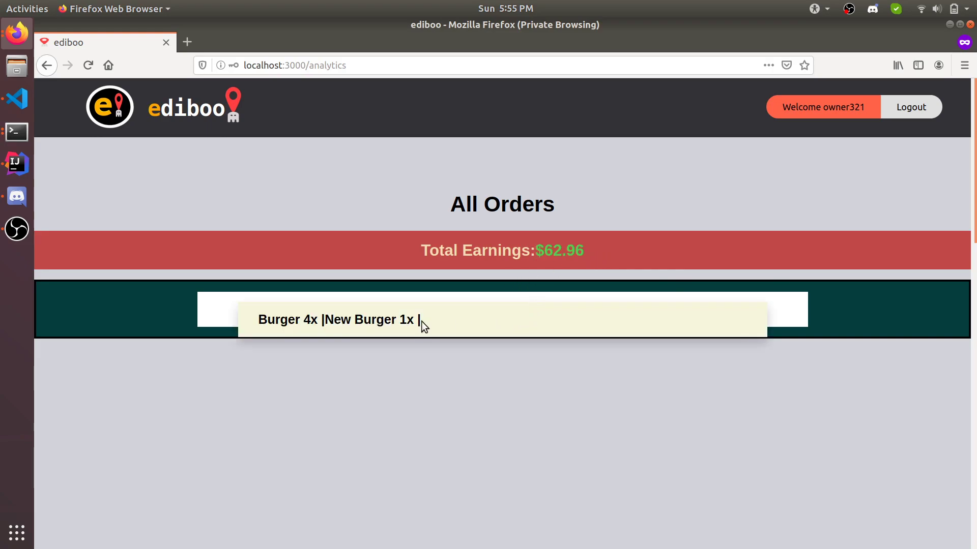
pyautogui.moveTo(273, 325); pyautogui.dragTo(356, 326)
pyautogui.click(364, 326)
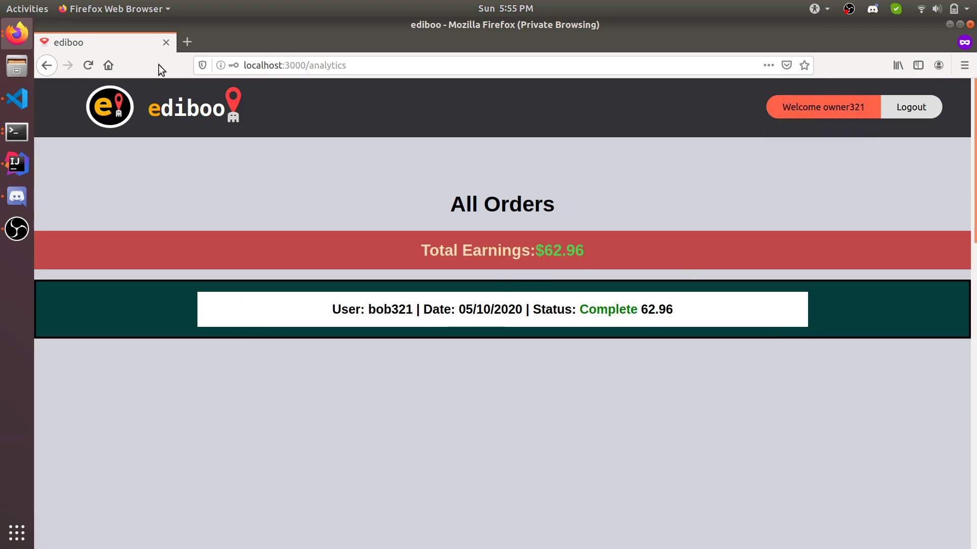
pyautogui.click(17, 34)
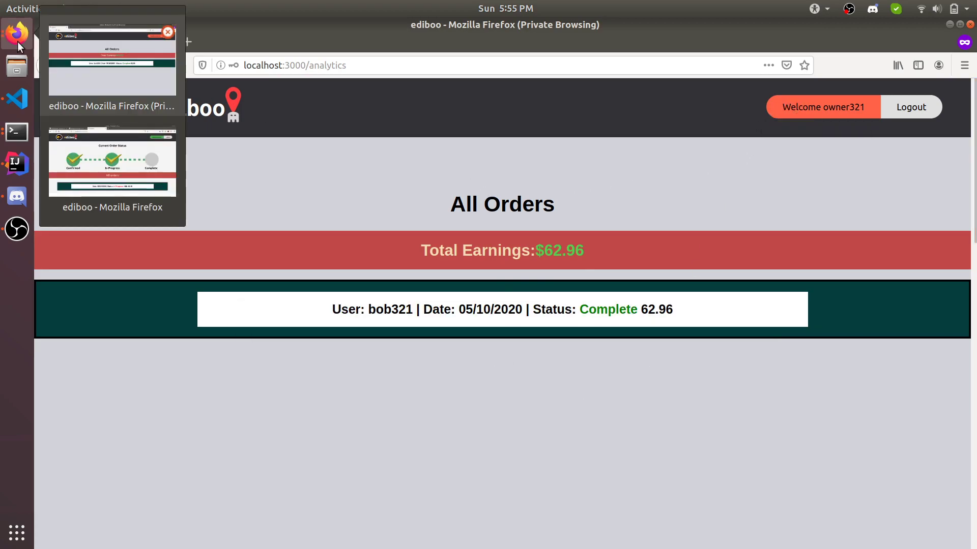
pyautogui.click(92, 149)
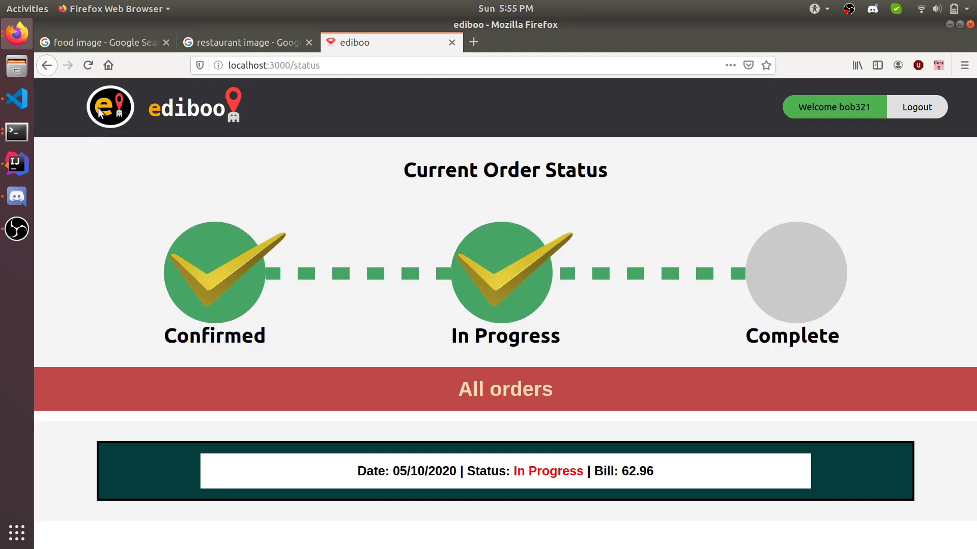
# Step: Reload the order page, submit a 3-star review 'The burgers were great', and return home
pyautogui.click(88, 66)
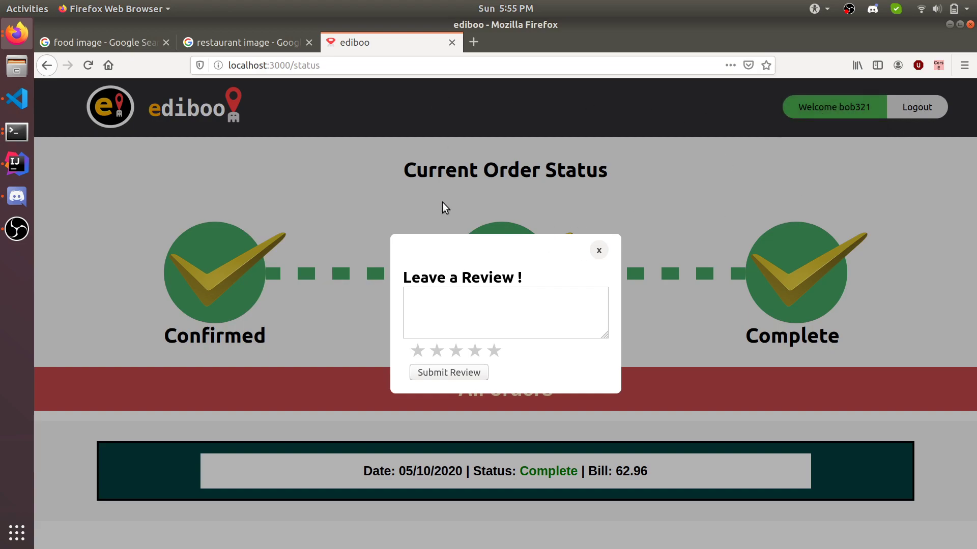
pyautogui.click(513, 319)
pyautogui.write('The burgers w')
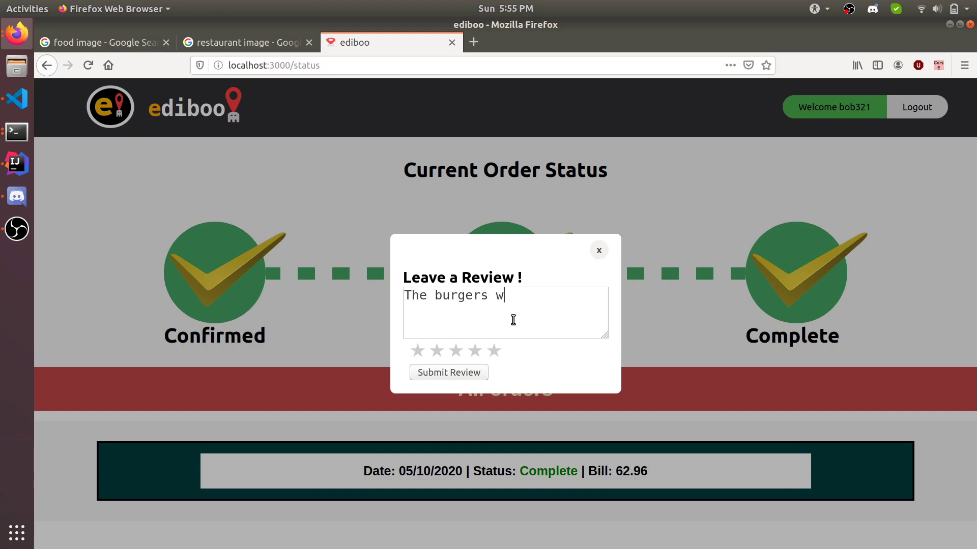
pyautogui.write('ere great !')
pyautogui.click(455, 352)
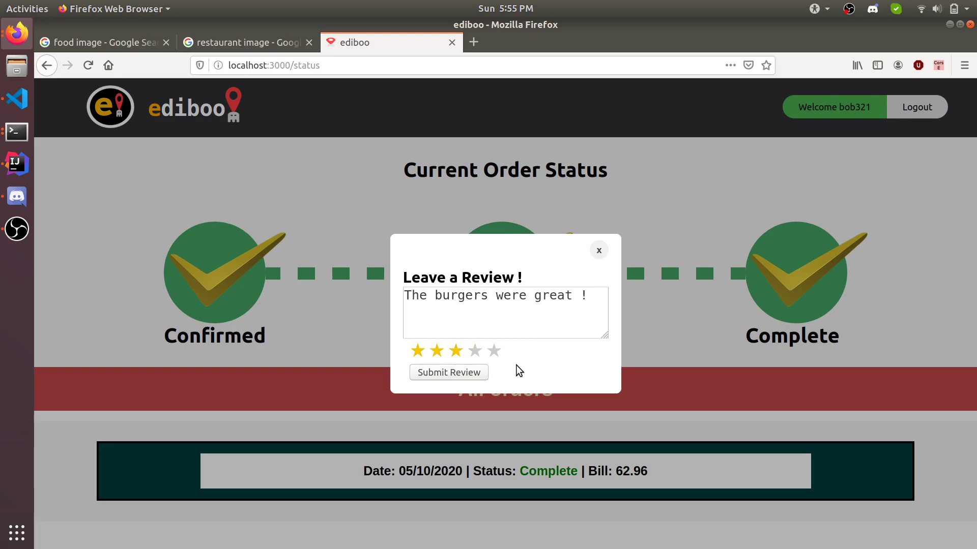
pyautogui.click(456, 373)
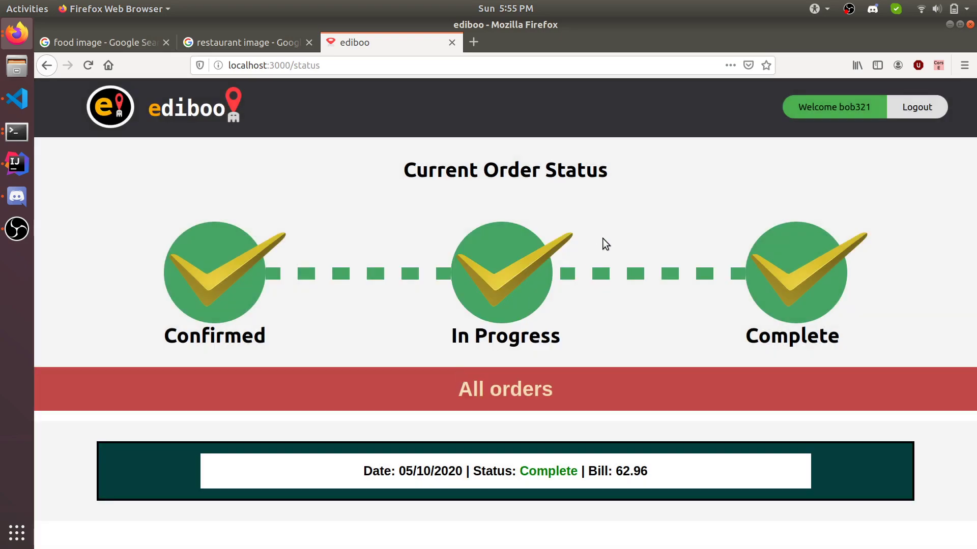
pyautogui.click(105, 102)
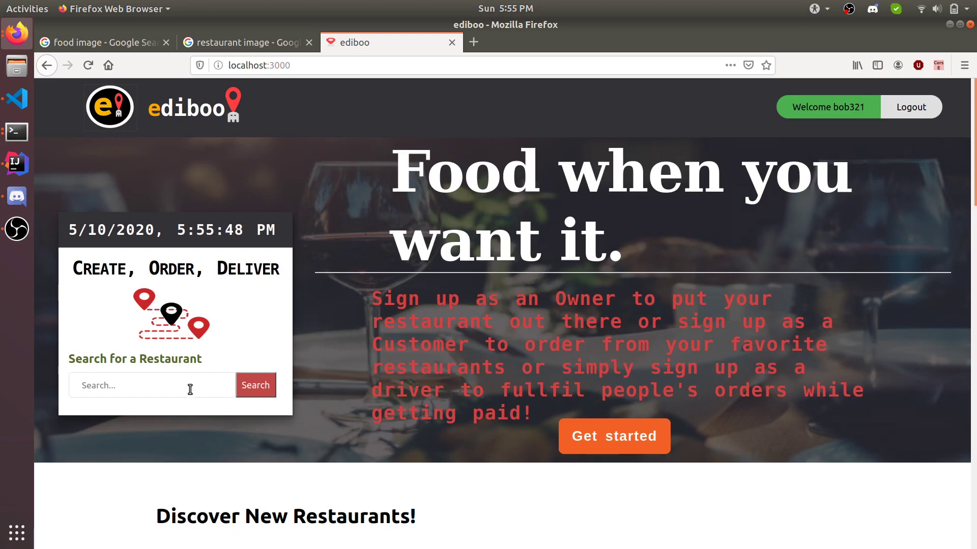
# Step: Open Demo Restaurant Test from the catalog and reload to see the new review
pyautogui.scroll(-10, 190, 389)
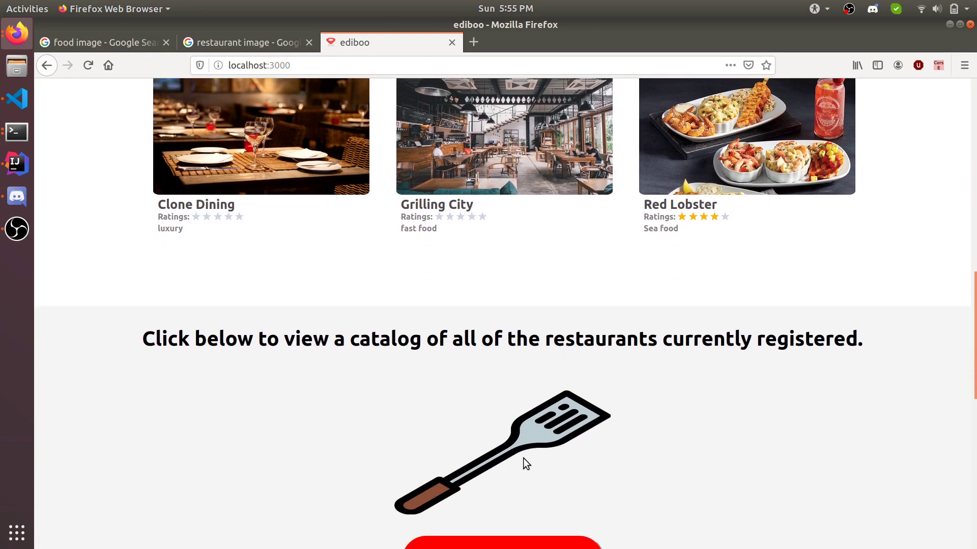
pyautogui.scroll(-1, 523, 458)
pyautogui.click(499, 526)
pyautogui.scroll(-10, 548, 444)
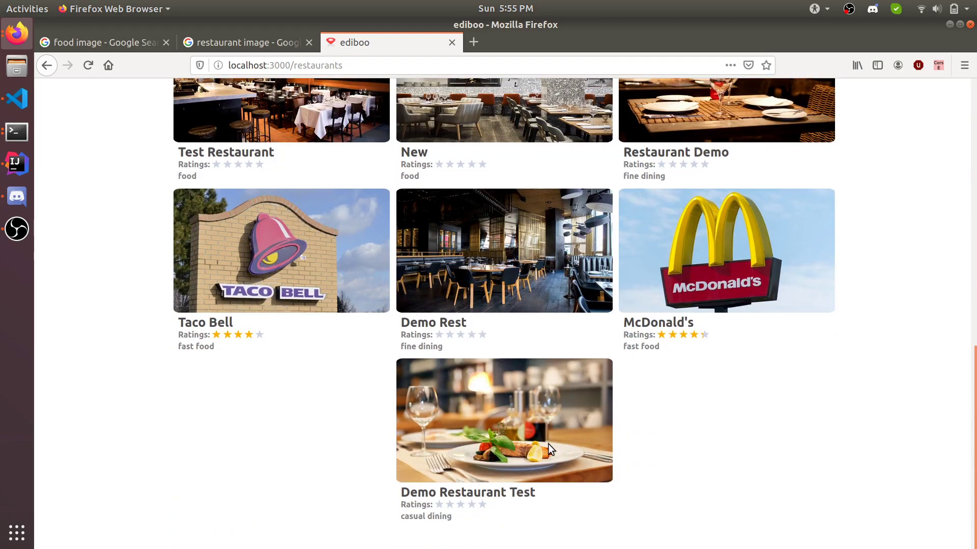
pyautogui.click(548, 443)
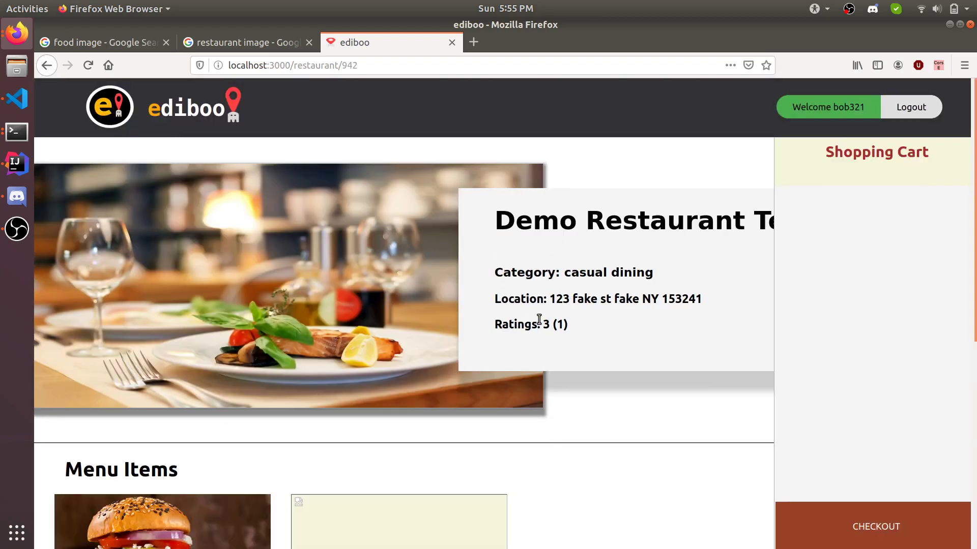
pyautogui.doubleClick(559, 325)
pyautogui.scroll(-4, 631, 334)
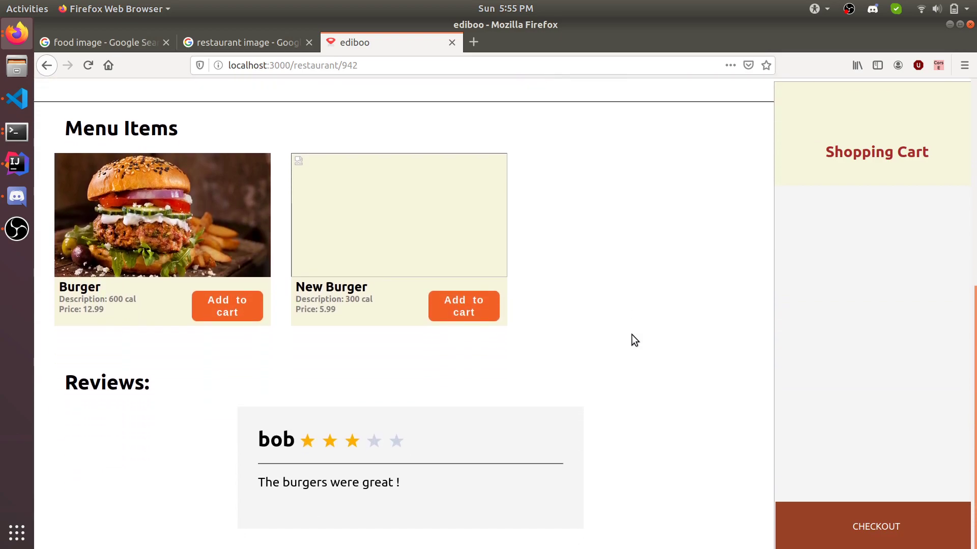
pyautogui.press('F5')
pyautogui.press('F5')
# Step: Return home and reopen the Restaurant Catalog to see the three-star rating
pyautogui.scroll(6, 603, 251)
pyautogui.click(108, 116)
pyautogui.scroll(-12, 319, 258)
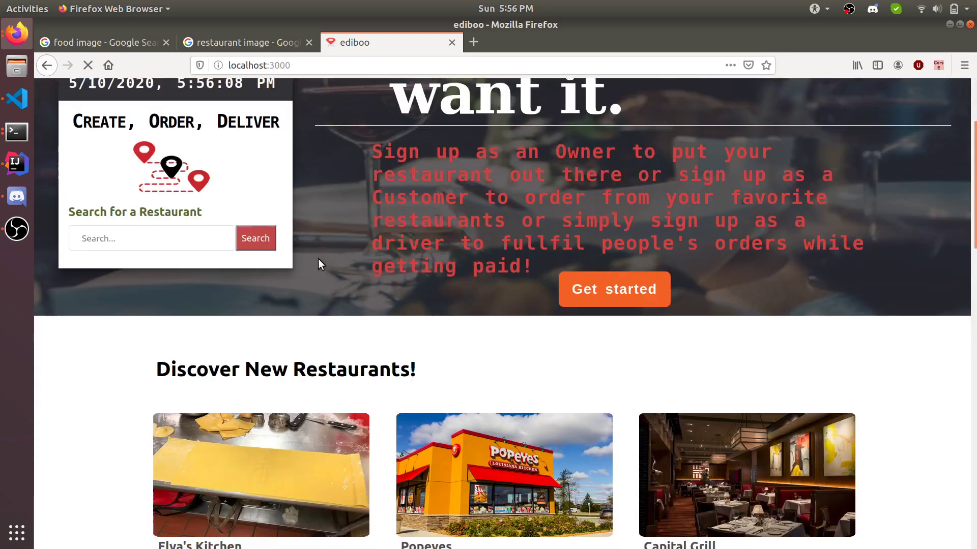
pyautogui.scroll(-5, 559, 402)
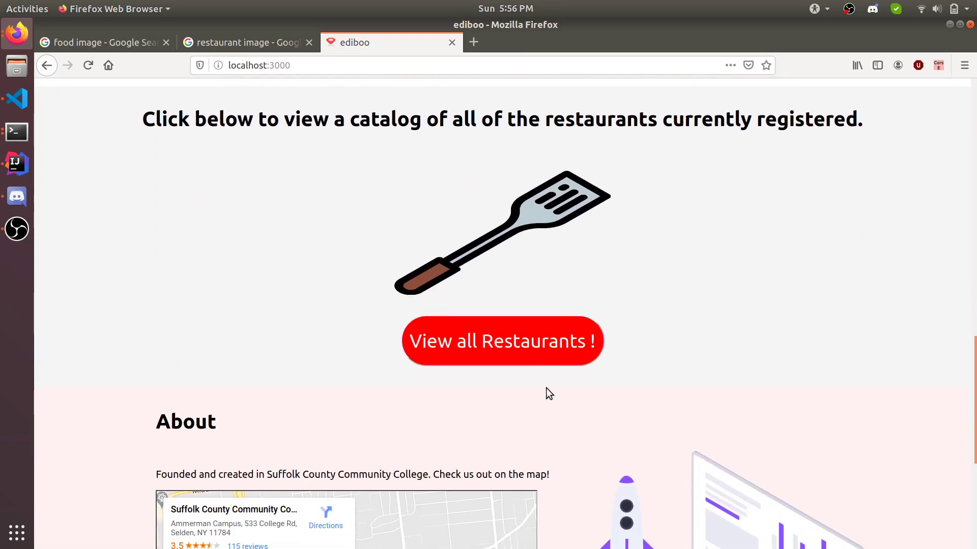
pyautogui.click(530, 355)
pyautogui.scroll(-11, 530, 355)
pyautogui.scroll(-1, 530, 355)
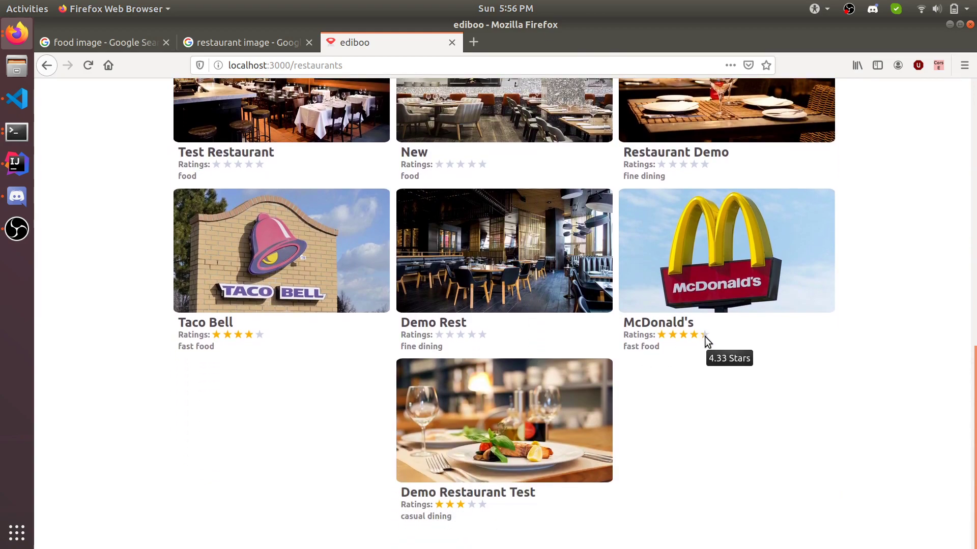
pyautogui.scroll(10, 623, 430)
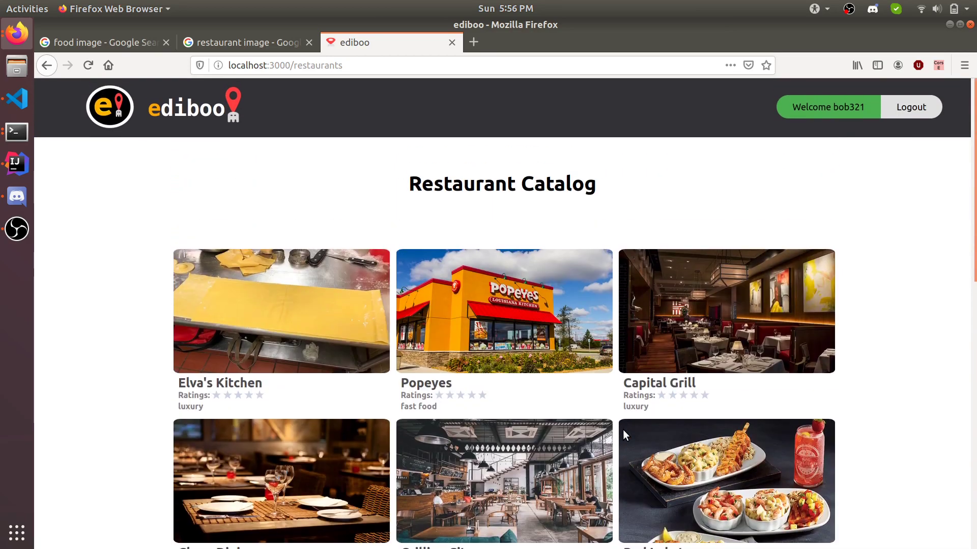
# Step: In the owner's window, sign out and log in with the owner's username and password
pyautogui.click(17, 36)
pyautogui.click(112, 162)
pyautogui.click(829, 106)
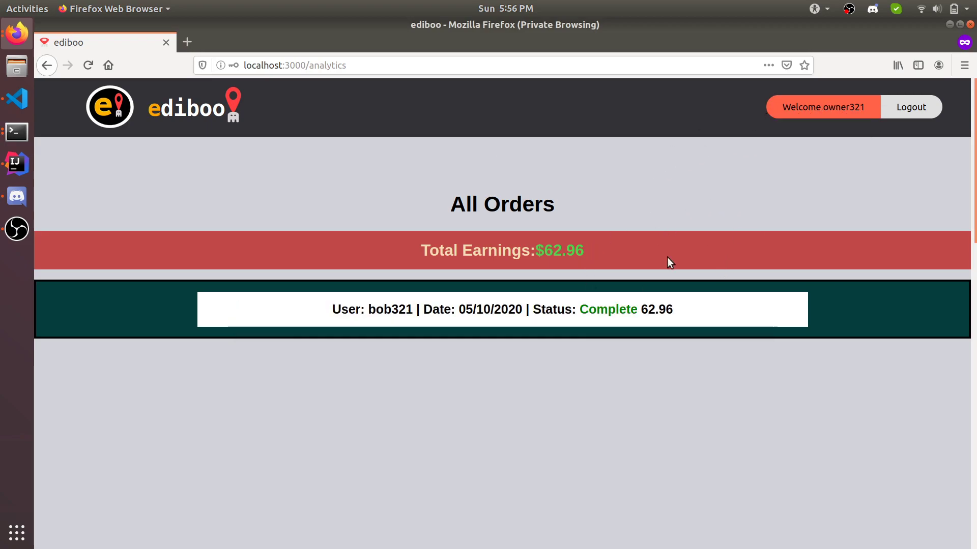
pyautogui.click(923, 107)
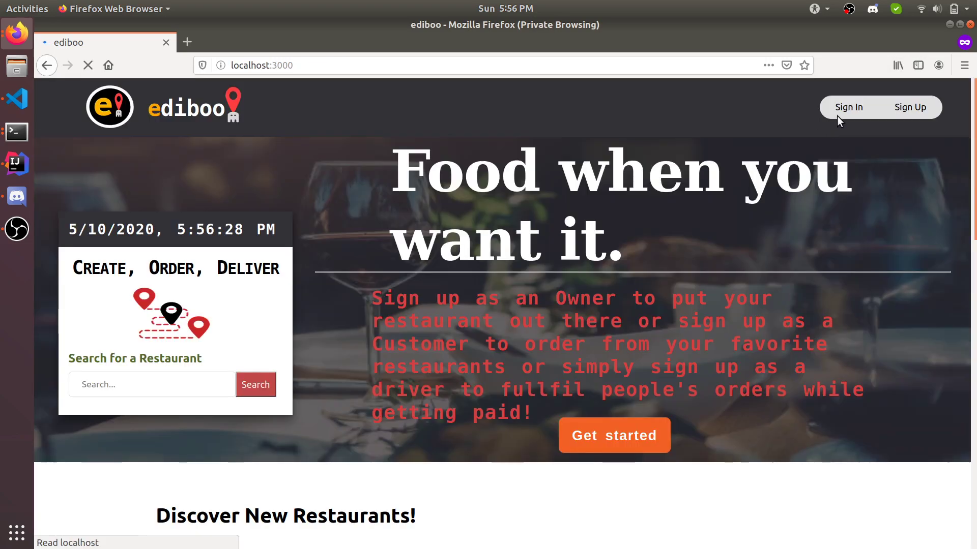
pyautogui.click(843, 114)
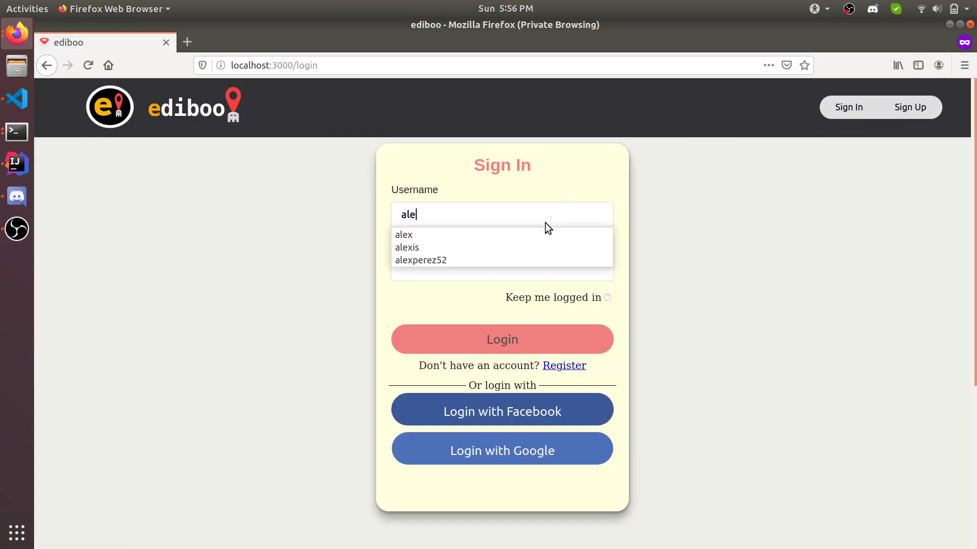
pyautogui.press('Tab')
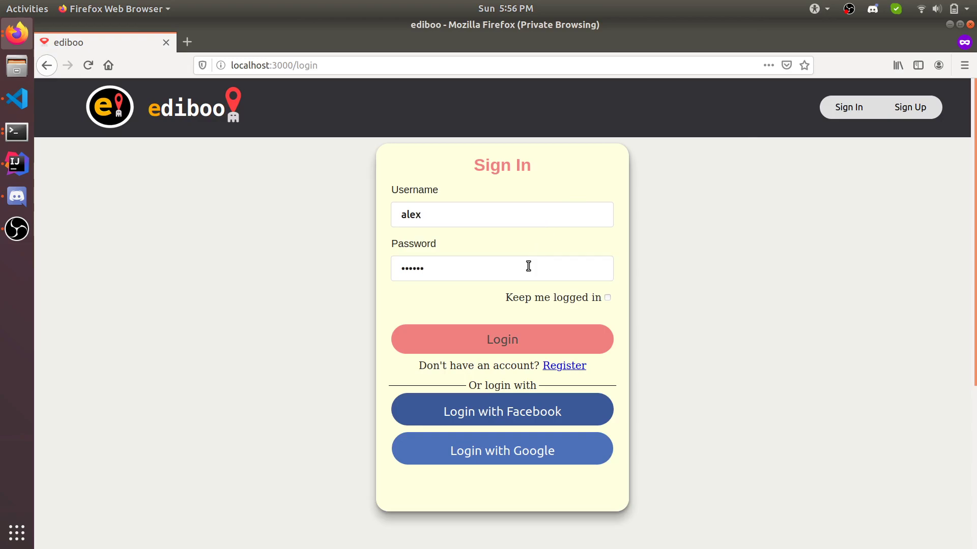
pyautogui.click(493, 346)
# Step: Open the owner's analytics showing $73.7 total earnings from six completed orders
pyautogui.scroll(-5, 493, 343)
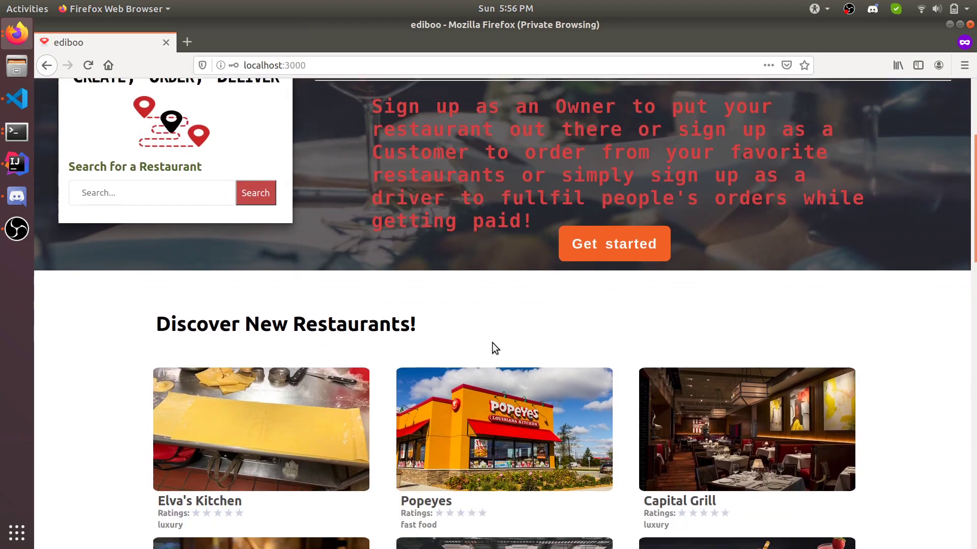
pyautogui.scroll(5, 493, 343)
pyautogui.moveTo(834, 109)
pyautogui.click(824, 157)
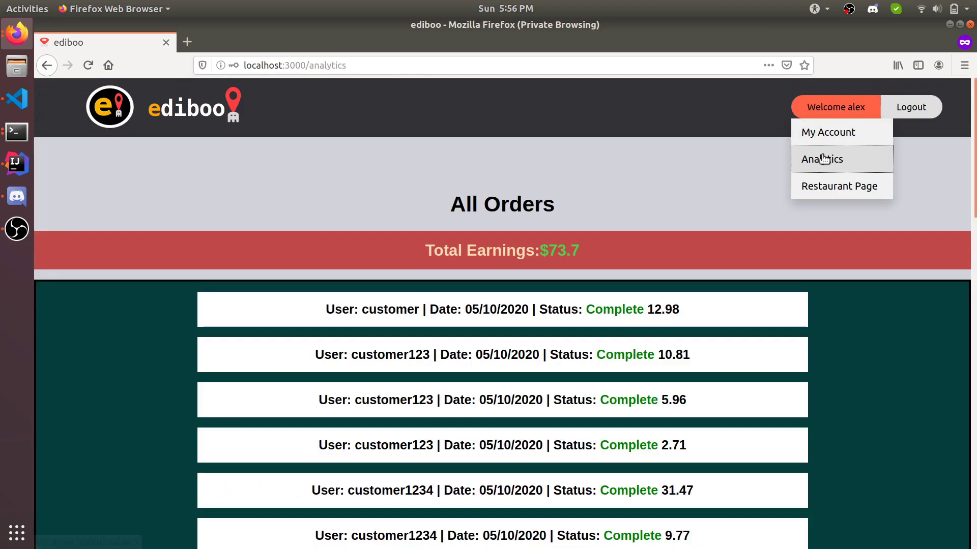
pyautogui.scroll(-4, 545, 253)
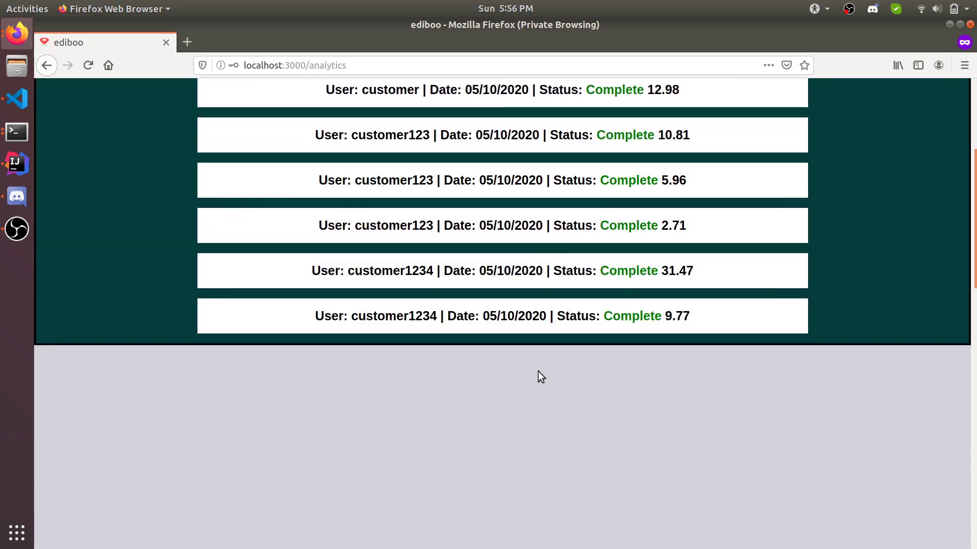
pyautogui.scroll(4, 538, 375)
pyautogui.moveTo(523, 283)
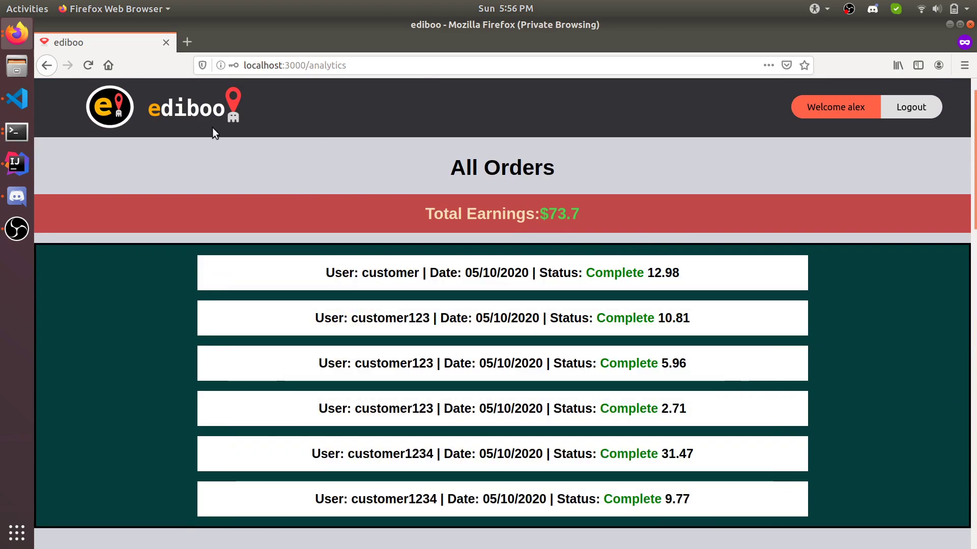
pyautogui.click(17, 33)
# Step: In the customer's window, view Taco Bell's page, rated 4 from one review
pyautogui.click(90, 151)
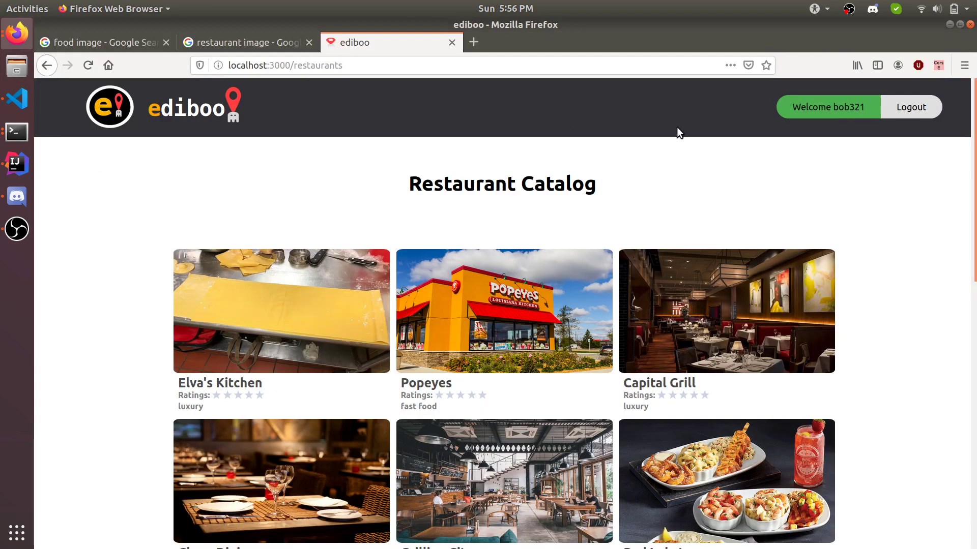
pyautogui.click(839, 107)
pyautogui.scroll(-10, 161, 206)
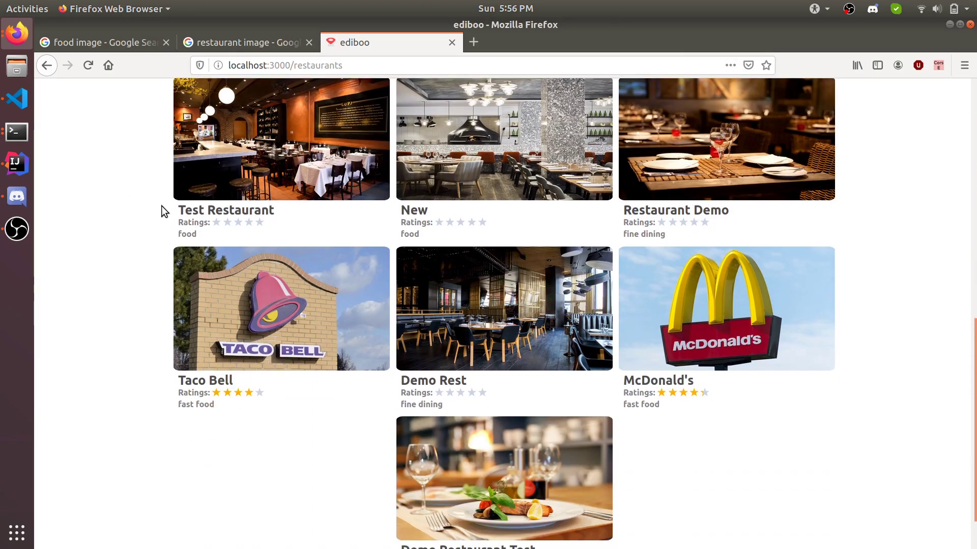
pyautogui.scroll(3, 356, 318)
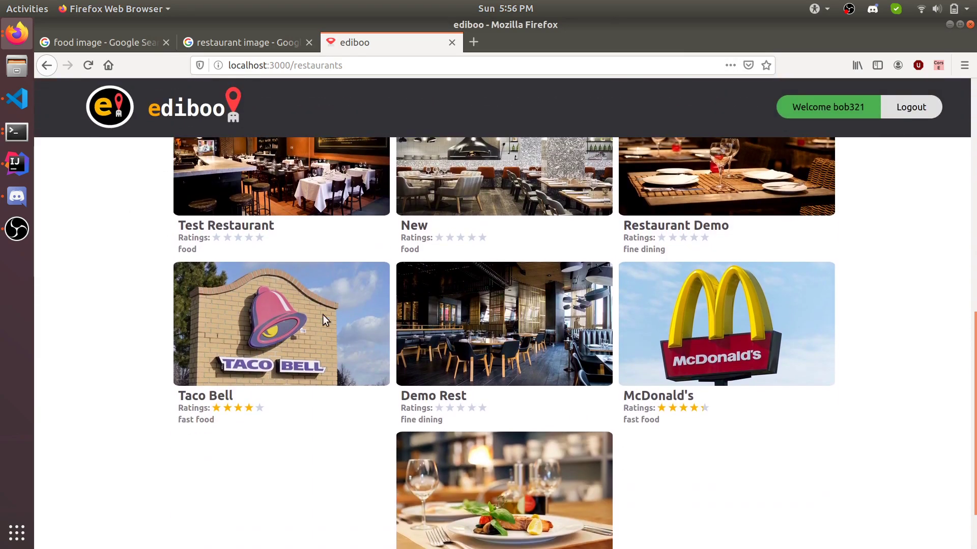
pyautogui.click(283, 309)
pyautogui.scroll(-10, 283, 310)
pyautogui.scroll(10, 283, 310)
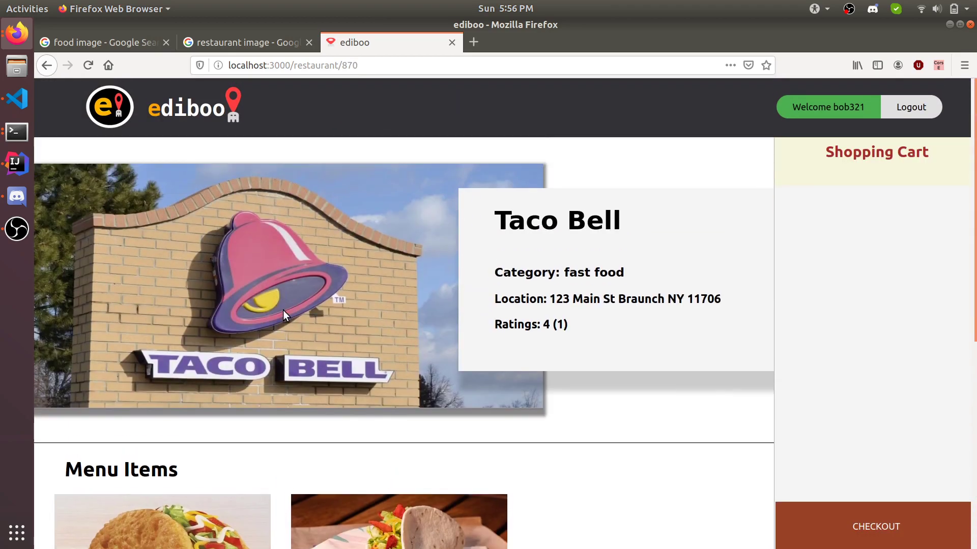
# Step: Attempt checkout with an empty cart, dismiss the notice, and log out
pyautogui.click(876, 526)
pyautogui.click(653, 295)
pyautogui.click(922, 105)
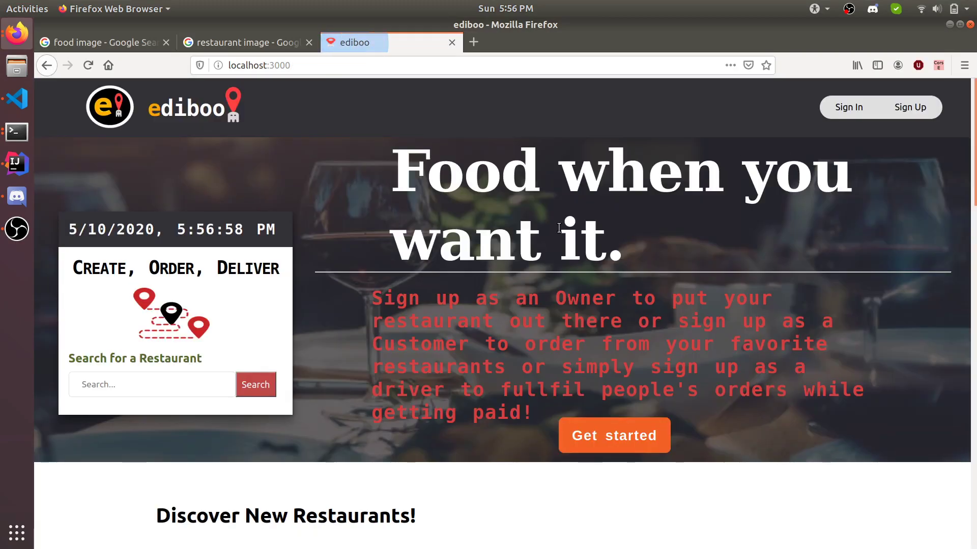
# Step: On Elva's Kitchen page, add two Ceviche and one Garden Salad to the cart
pyautogui.scroll(-7, 508, 247)
pyautogui.click(308, 258)
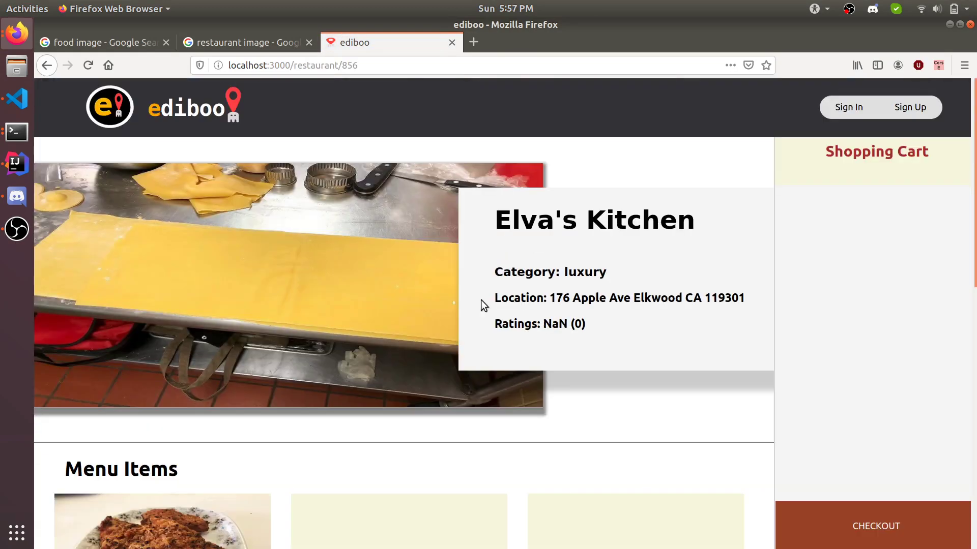
pyautogui.scroll(-4, 508, 311)
pyautogui.doubleClick(473, 425)
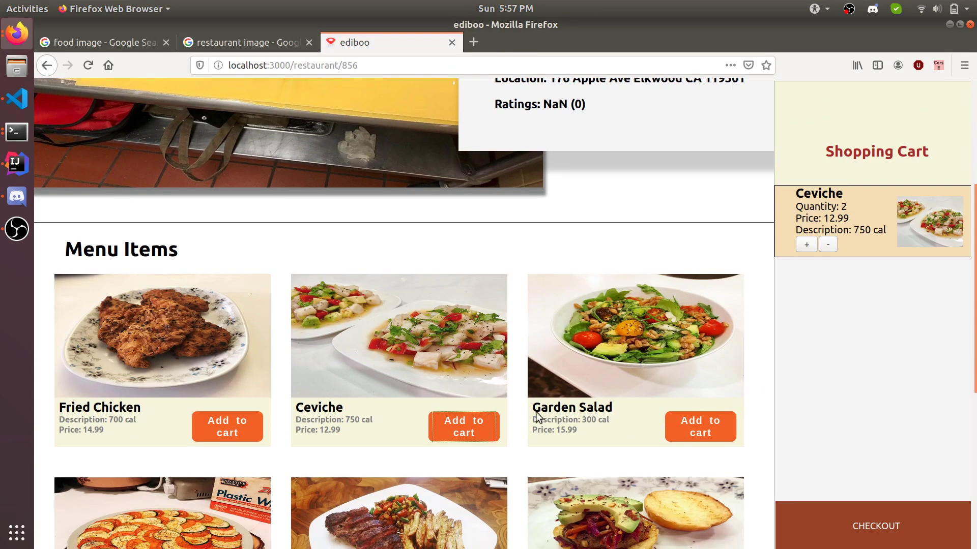
pyautogui.click(722, 420)
# Step: Start checkout as a guest, sign in when prompted, then cancel the payment form
pyautogui.click(821, 515)
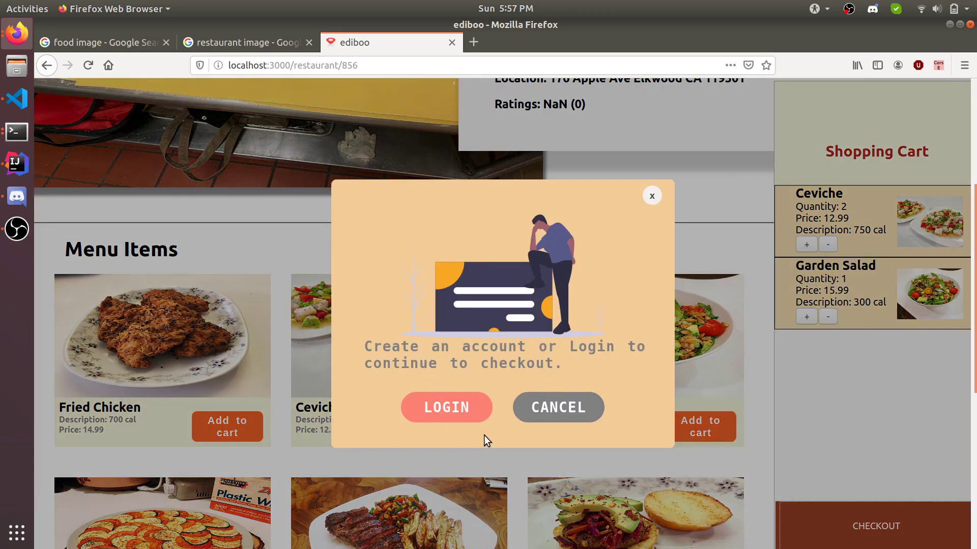
pyautogui.click(571, 414)
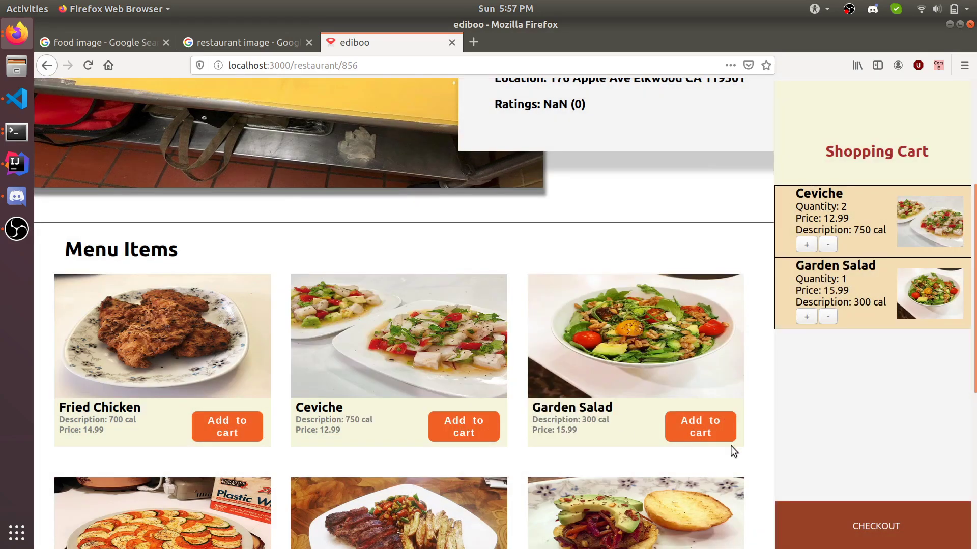
pyautogui.scroll(5, 675, 346)
pyautogui.click(831, 511)
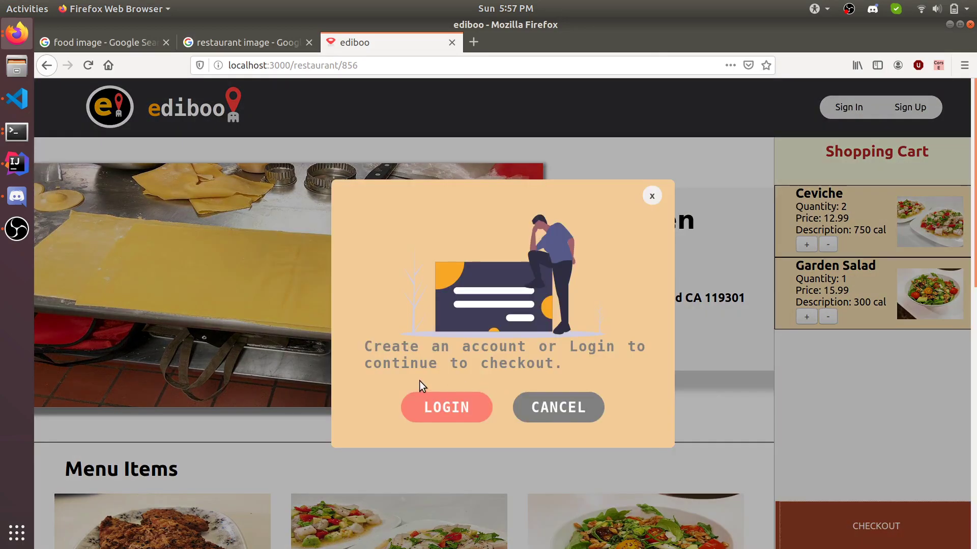
pyautogui.click(433, 413)
pyautogui.click(472, 214)
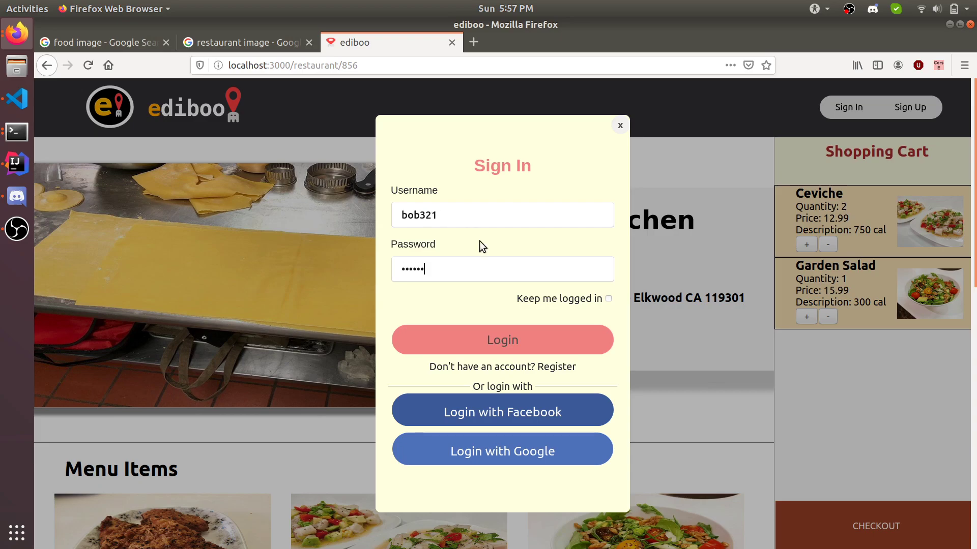
pyautogui.click(502, 353)
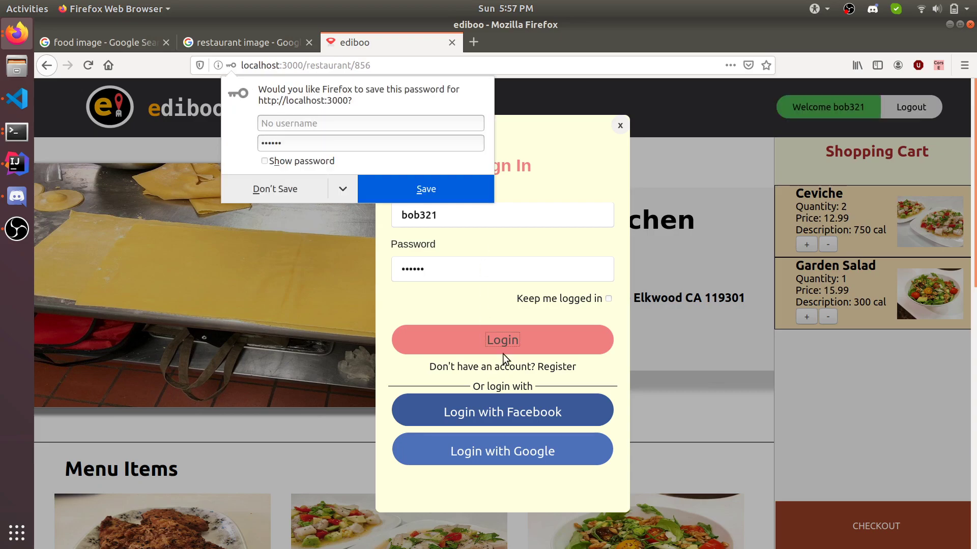
pyautogui.click(620, 126)
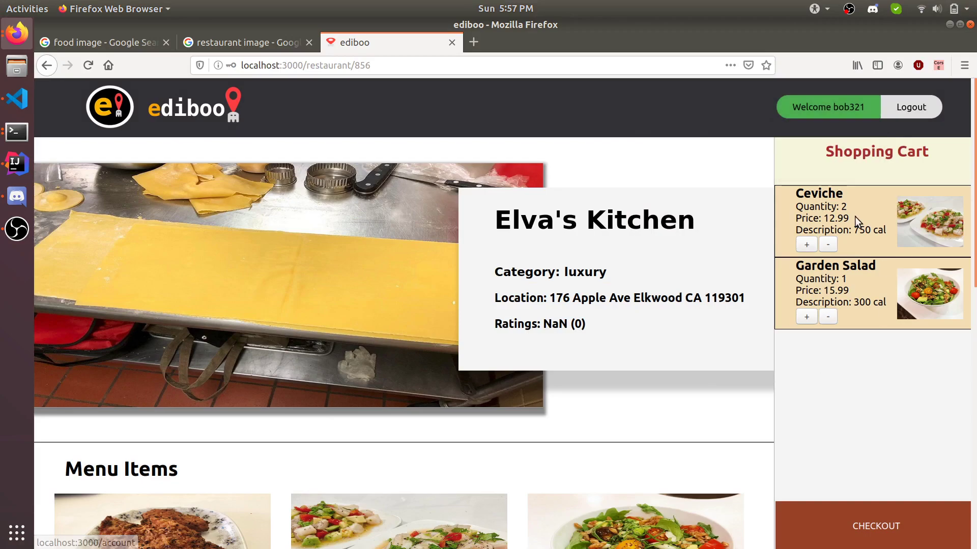
pyautogui.click(849, 545)
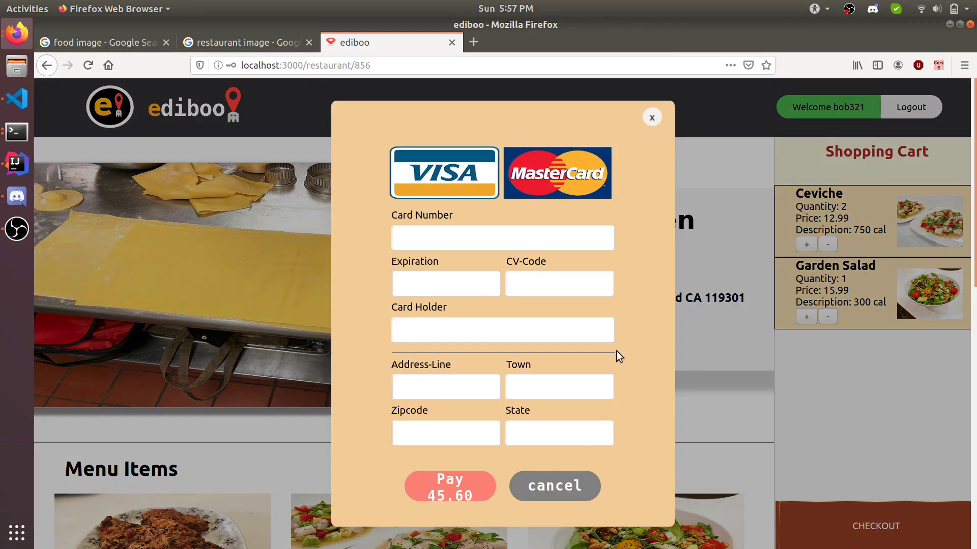
pyautogui.click(563, 487)
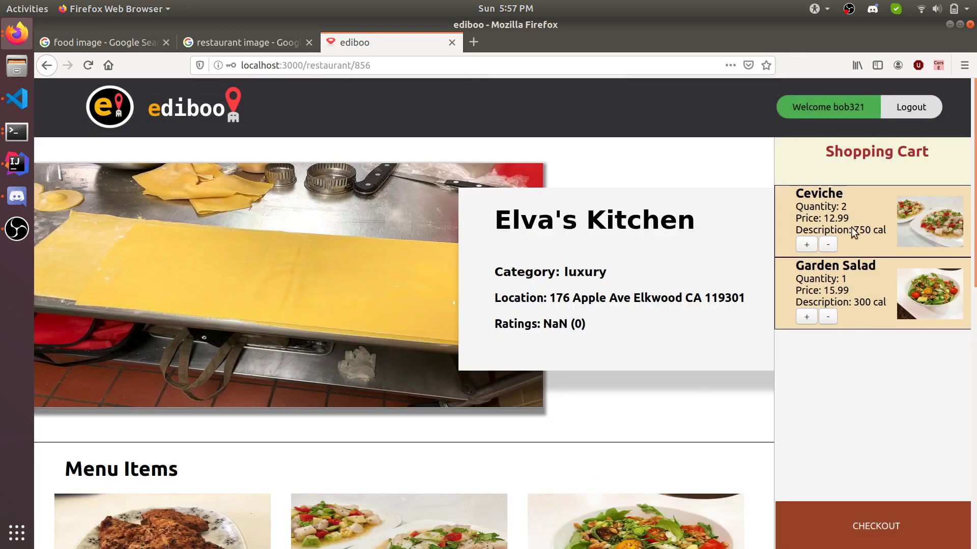
# Step: Return to the ediboo home page
pyautogui.scroll(-2, 667, 199)
pyautogui.scroll(2, 666, 199)
pyautogui.click(124, 114)
pyautogui.scroll(-5, 385, 273)
pyautogui.scroll(5, 477, 324)
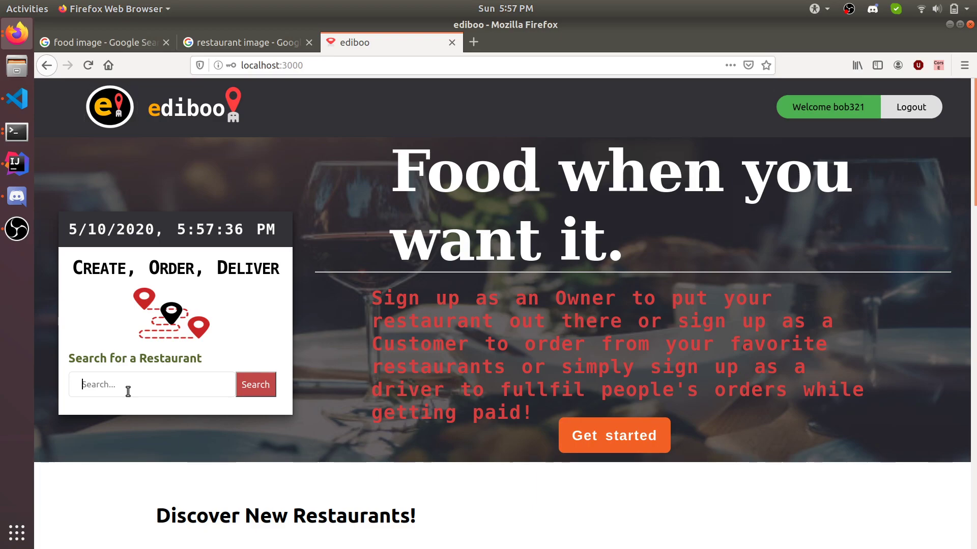
# Step: Zoom the About section map three levels in on Suffolk County Community College
pyautogui.scroll(-2, 127, 391)
pyautogui.scroll(-10, 126, 391)
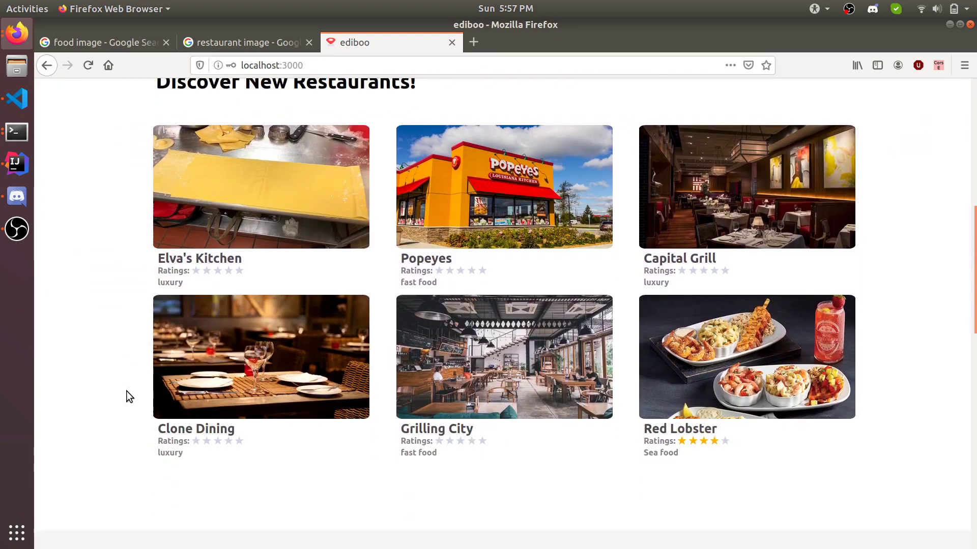
pyautogui.scroll(-12, 126, 391)
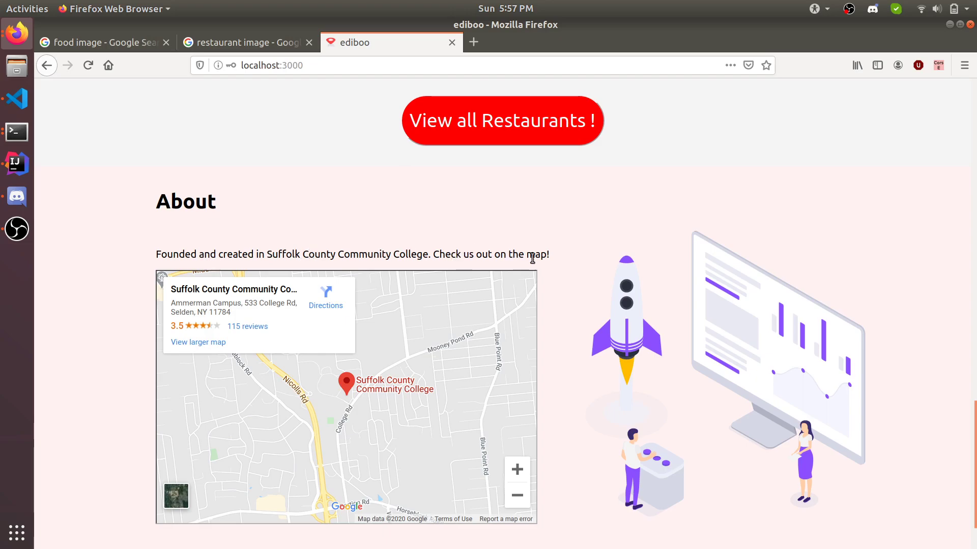
pyautogui.scroll(3, 360, 395)
pyautogui.scroll(-4, 360, 396)
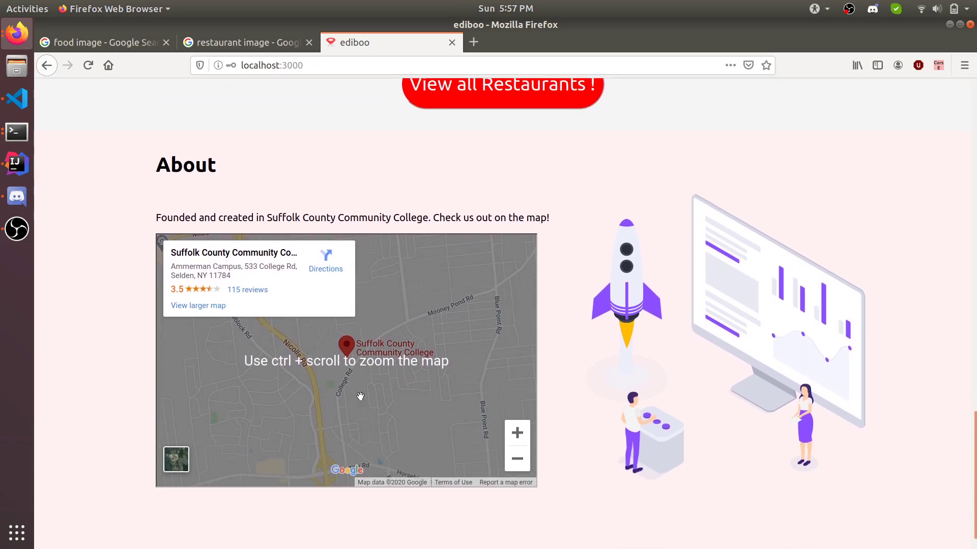
pyautogui.scroll(1, 360, 396)
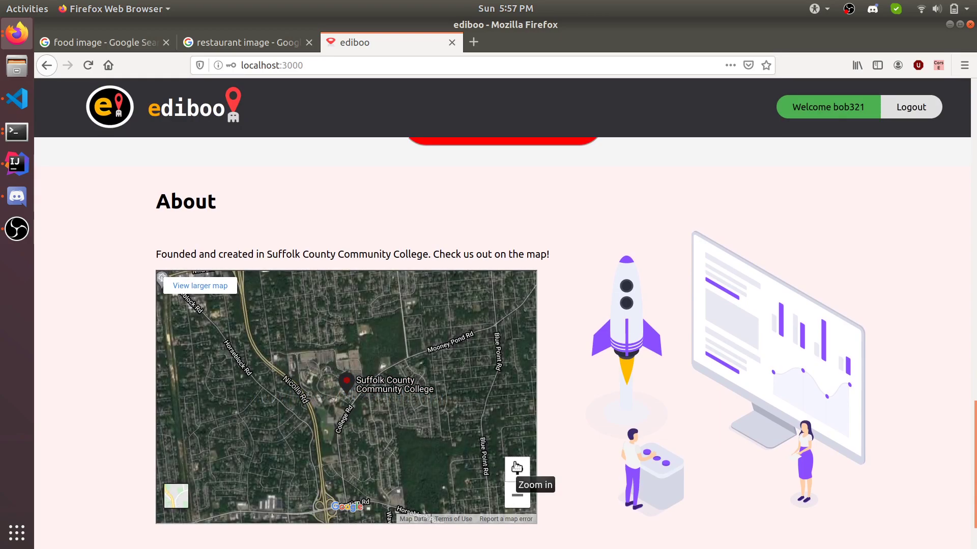
pyautogui.click(517, 468)
pyautogui.click(517, 468)
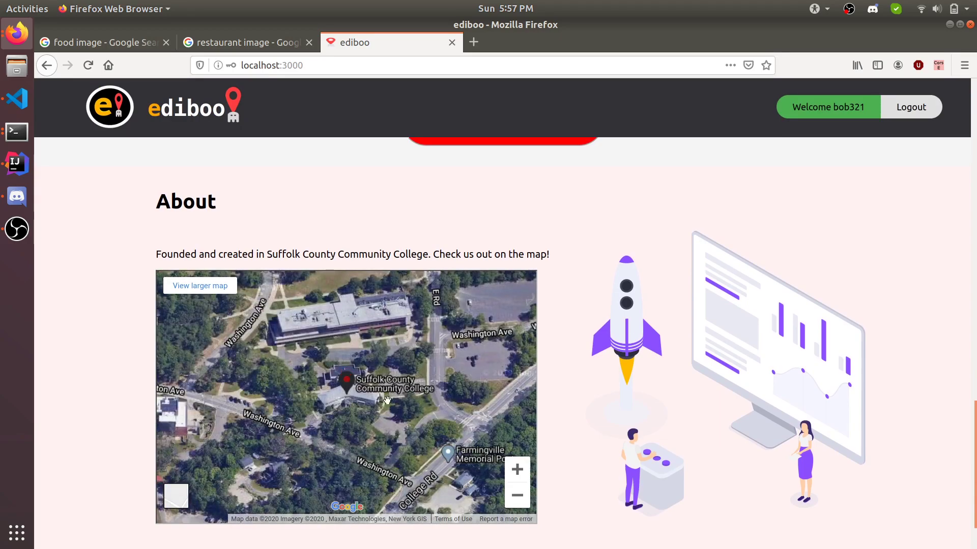
pyautogui.click(516, 469)
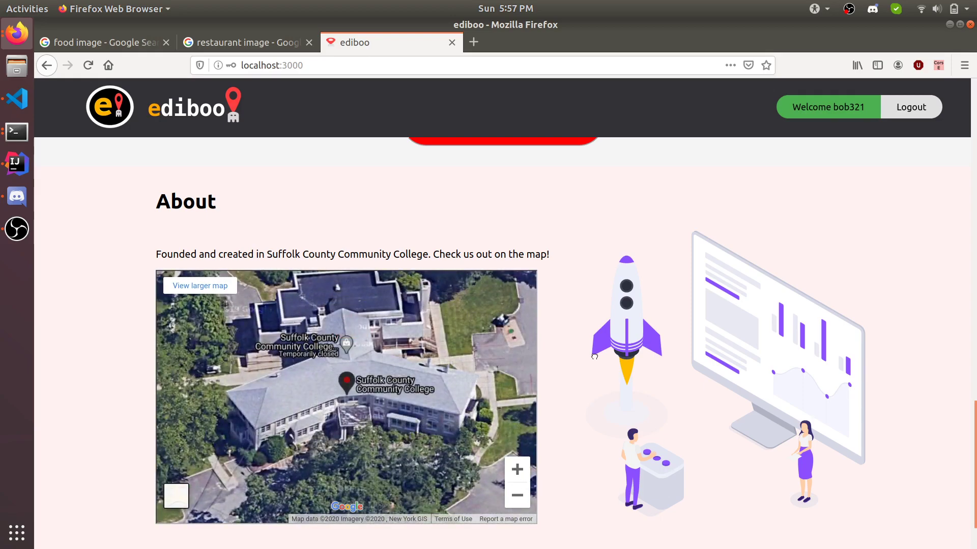
pyautogui.scroll(20, 593, 355)
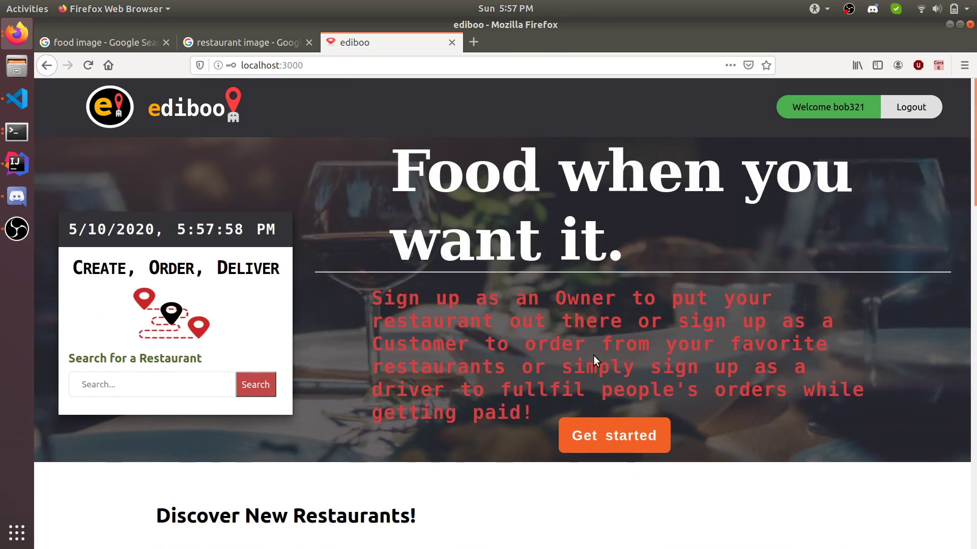